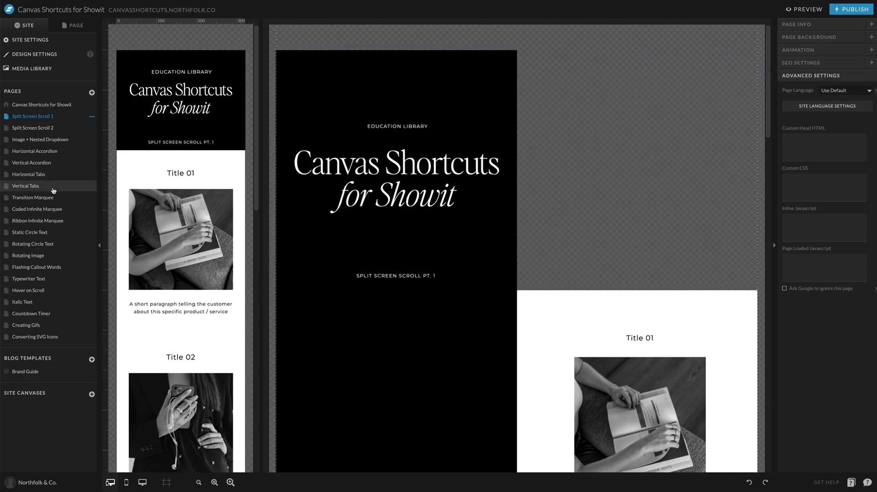
Step: Open the Split Screen Scroll 1 page's canvas list and examine its layout, from the fixed title block down to the call-to-action block
{"action": "left_click", "coordinate": [73, 26]}
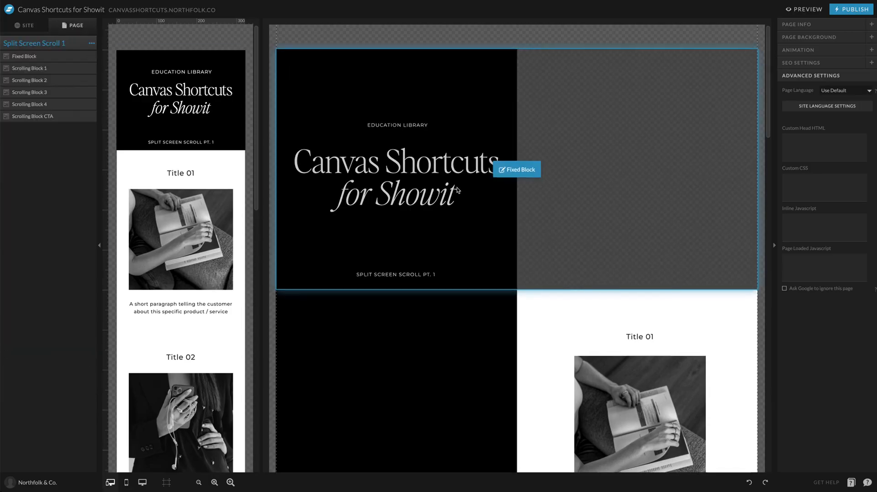
{"action": "scroll", "coordinate": [490, 196], "scroll_direction": "down", "scroll_amount": 8}
{"action": "scroll", "coordinate": [702, 226], "scroll_direction": "down", "scroll_amount": 8}
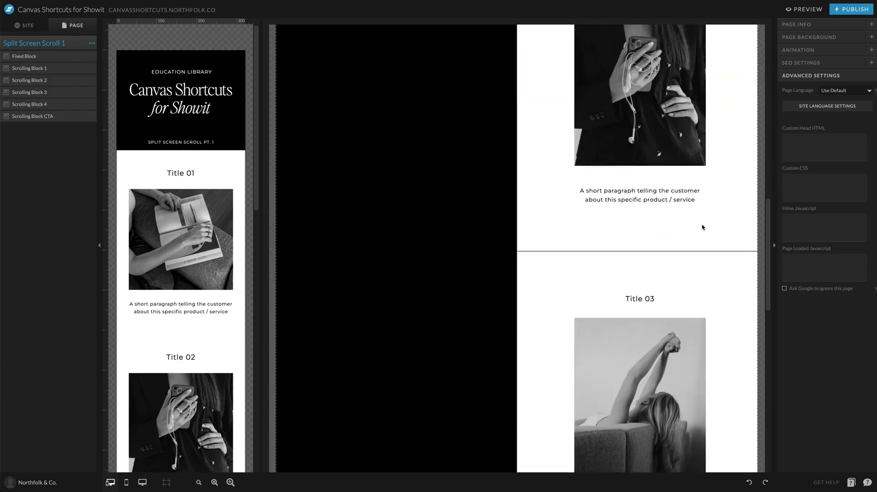
{"action": "scroll", "coordinate": [552, 252], "scroll_direction": "down", "scroll_amount": 3}
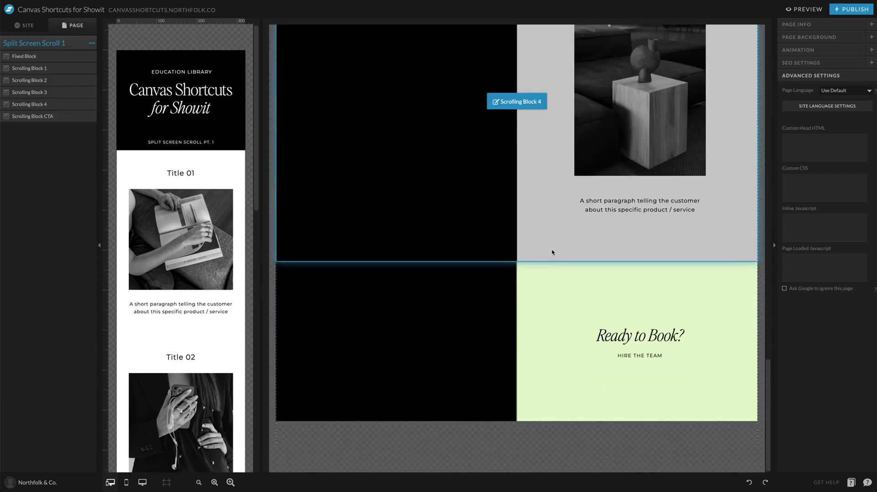
{"action": "scroll", "coordinate": [552, 252], "scroll_direction": "up", "scroll_amount": 15}
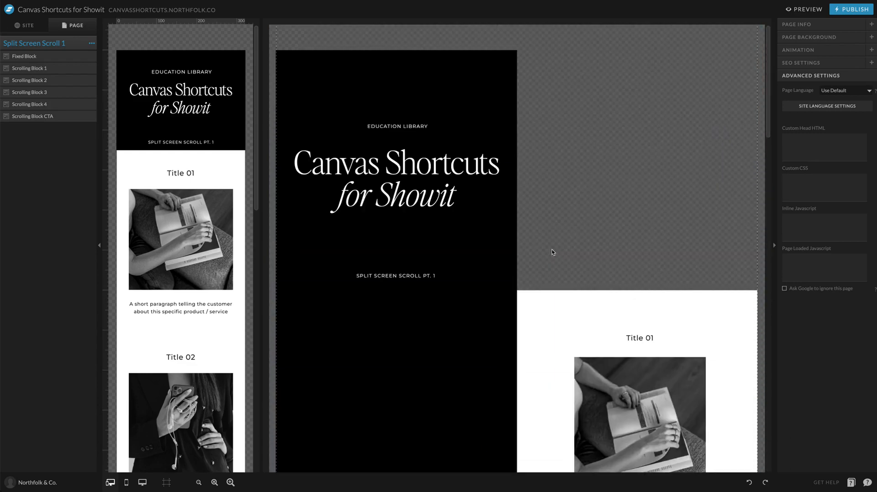
{"action": "scroll", "coordinate": [523, 192], "scroll_direction": "down", "scroll_amount": 3}
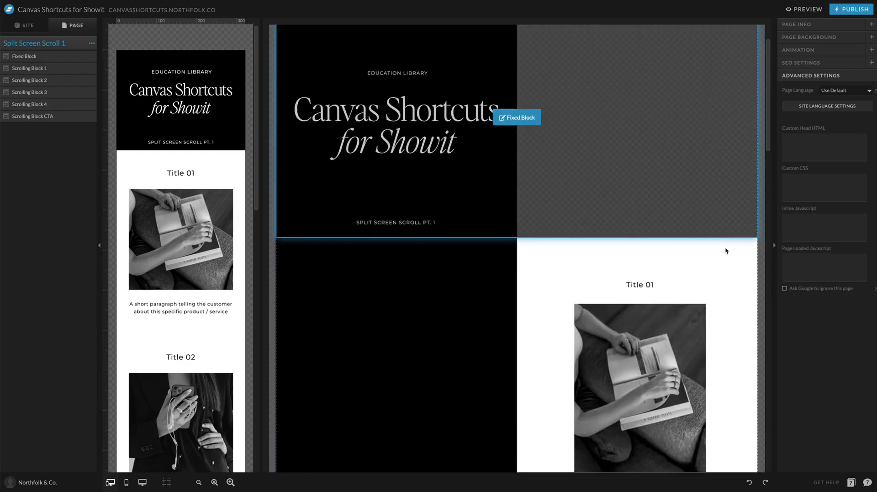
{"action": "scroll", "coordinate": [430, 233], "scroll_direction": "up", "scroll_amount": 3}
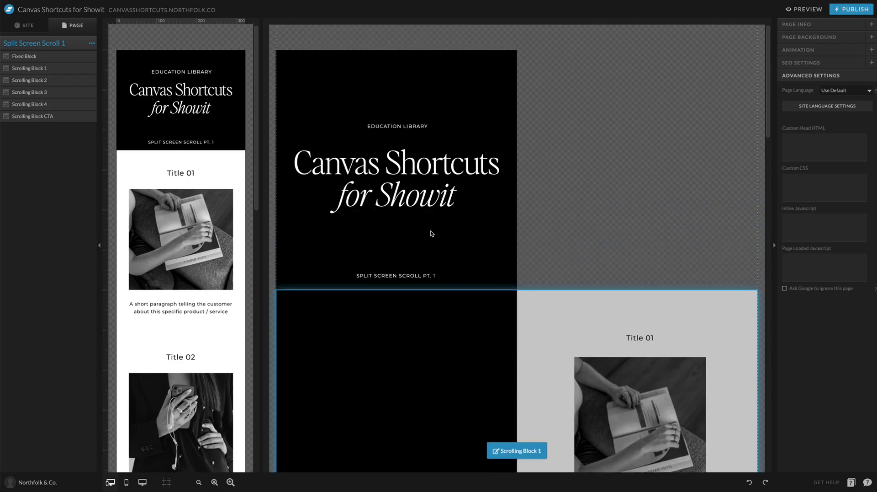
{"action": "scroll", "coordinate": [586, 234], "scroll_direction": "down", "scroll_amount": 9}
{"action": "scroll", "coordinate": [587, 235], "scroll_direction": "up", "scroll_amount": 10}
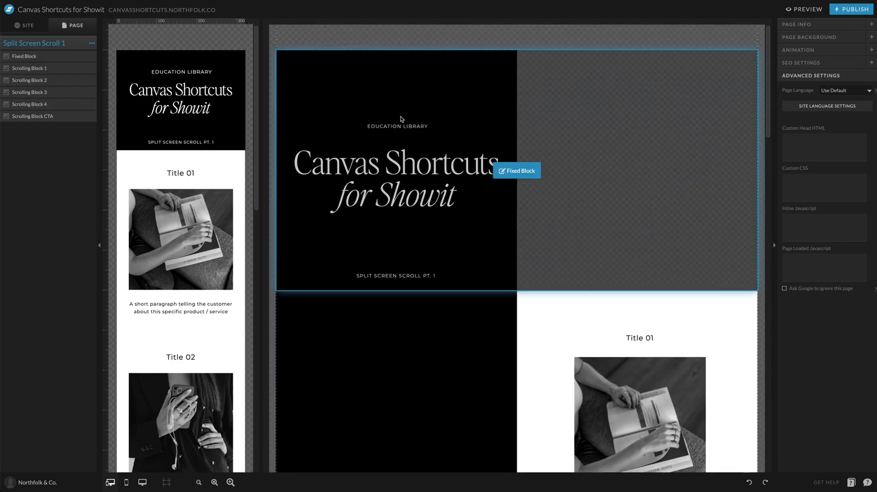
Step: List the Fixed Block canvas's elements and review how the scrolling blocks below it are stacked
{"action": "left_click", "coordinate": [28, 56]}
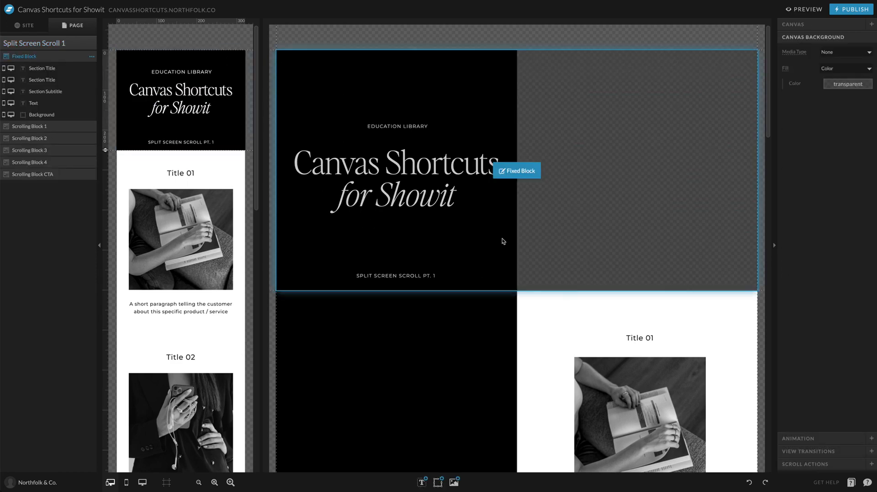
{"action": "scroll", "coordinate": [505, 241], "scroll_direction": "down", "scroll_amount": 10}
{"action": "scroll", "coordinate": [665, 274], "scroll_direction": "down", "scroll_amount": 10}
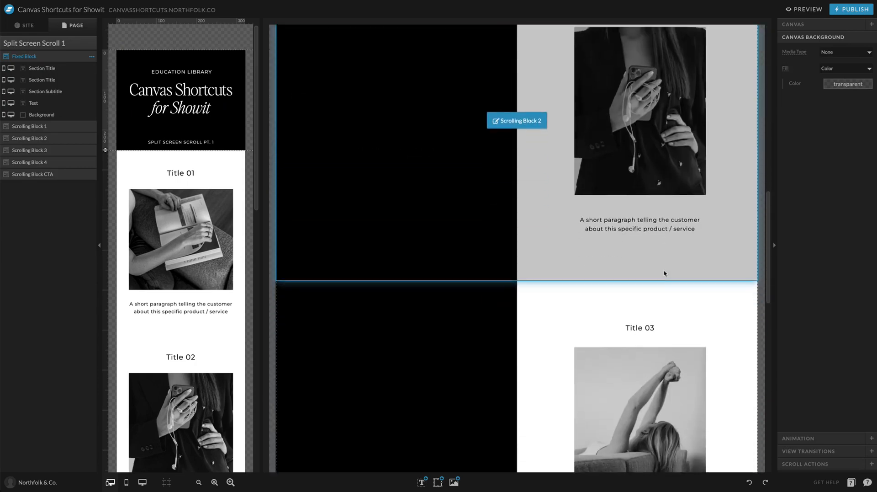
{"action": "scroll", "coordinate": [664, 273], "scroll_direction": "down", "scroll_amount": 3}
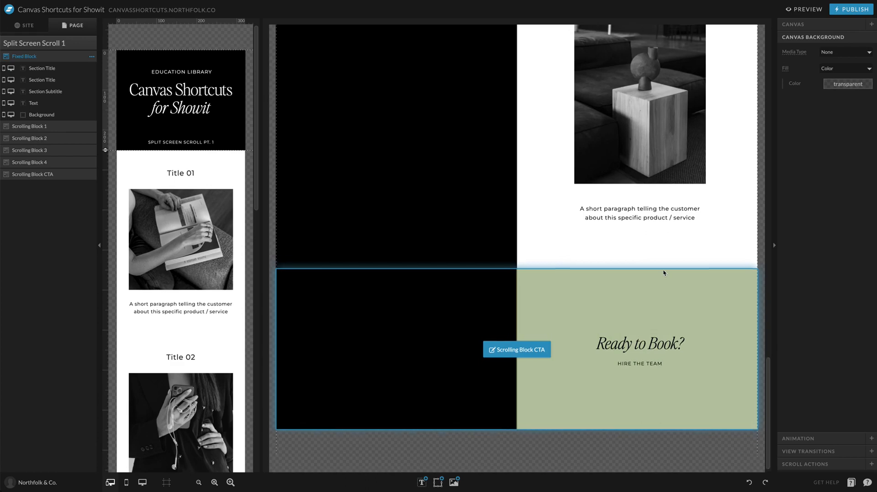
{"action": "scroll", "coordinate": [664, 273], "scroll_direction": "up", "scroll_amount": 8}
{"action": "scroll", "coordinate": [664, 273], "scroll_direction": "up", "scroll_amount": 6}
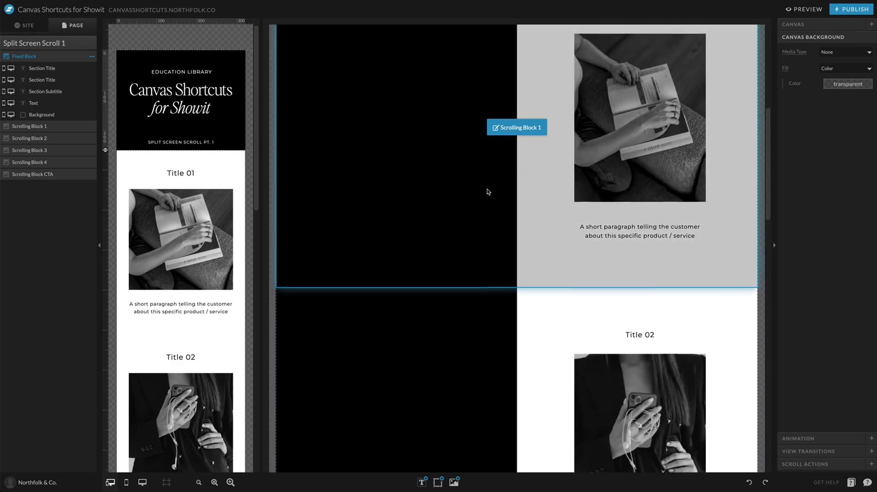
{"action": "scroll", "coordinate": [487, 189], "scroll_direction": "up", "scroll_amount": 3}
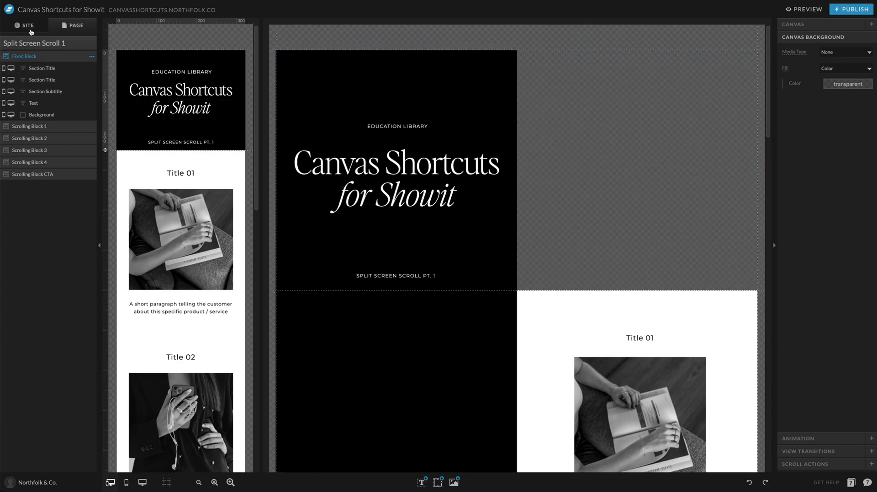
Step: Add a blank page to the site and show its canvas list
{"action": "left_click", "coordinate": [31, 32]}
{"action": "left_click", "coordinate": [92, 93]}
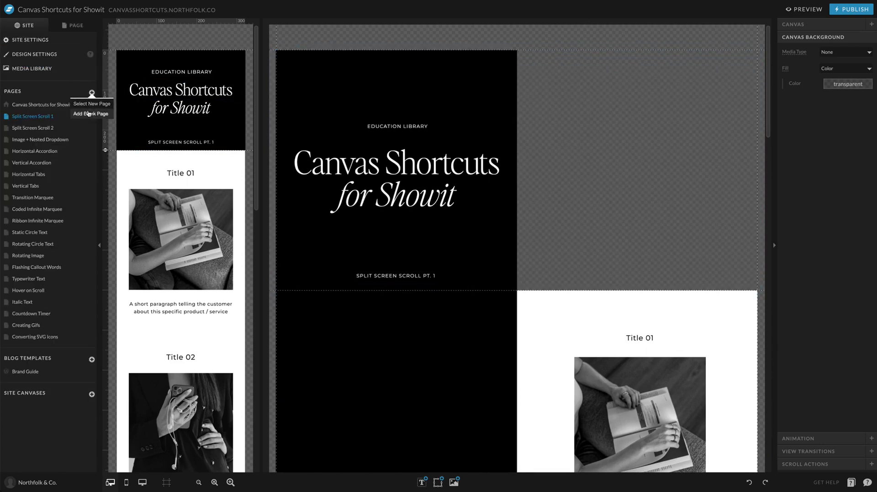
{"action": "left_click", "coordinate": [88, 114]}
{"action": "left_click", "coordinate": [59, 27]}
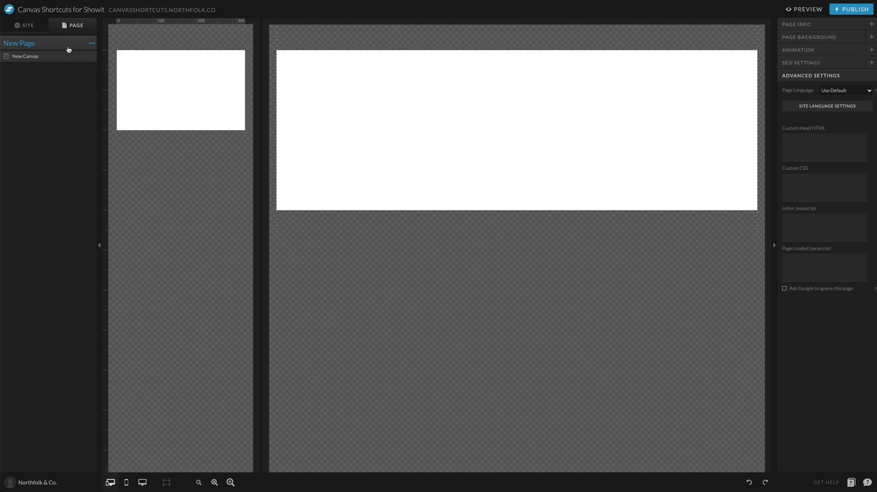
Step: Add a rectangle to the new canvas's desktop layout, positioned at X 0, Y 0 and resized to 600 by 400 px
{"action": "left_click", "coordinate": [410, 96]}
{"action": "mouse_move", "coordinate": [438, 482]}
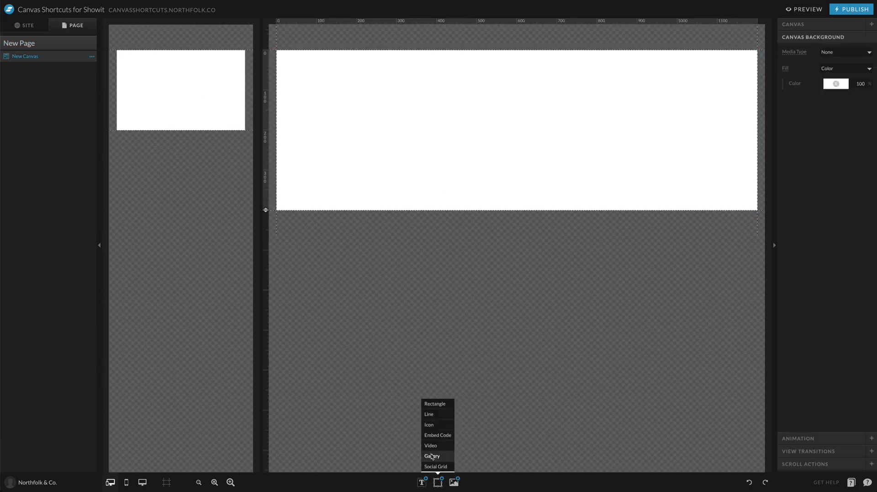
{"action": "left_click", "coordinate": [434, 404]}
{"action": "left_click_drag", "start_coordinate": [490, 133], "coordinate": [344, 84]}
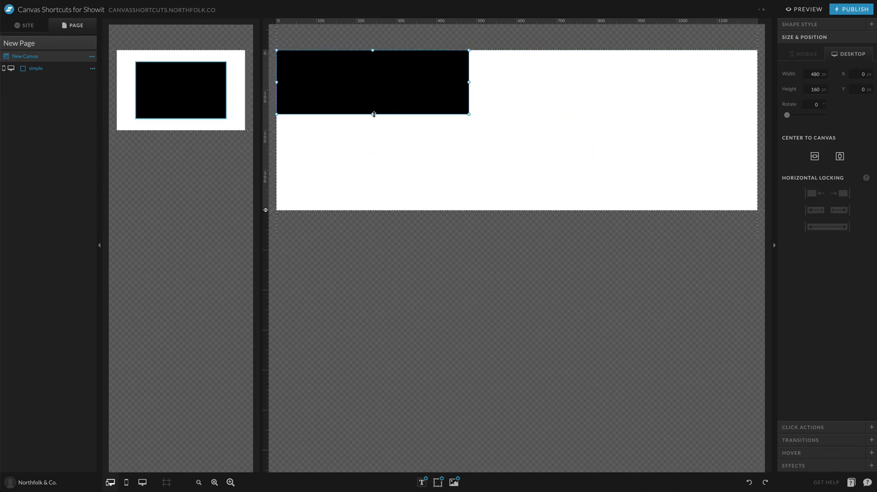
{"action": "left_click_drag", "start_coordinate": [374, 114], "coordinate": [373, 210]}
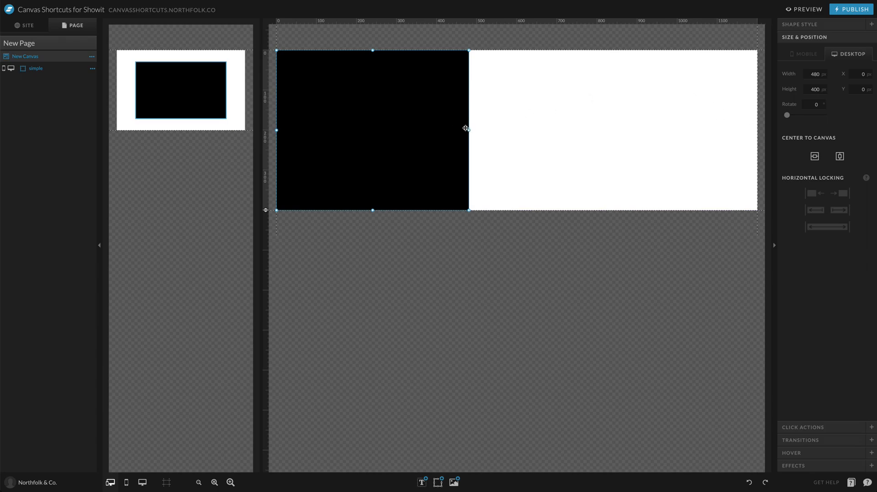
{"action": "left_click_drag", "start_coordinate": [469, 131], "coordinate": [517, 124]}
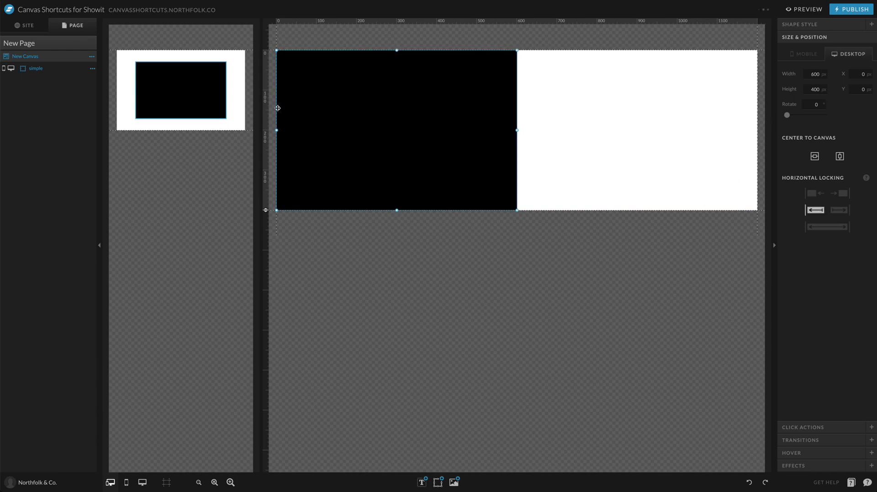
Step: Move the desktop rectangle to X 600 with stretch-right horizontal locking, and extend both canvas and rectangle to 600 px high
{"action": "left_click_drag", "start_coordinate": [373, 124], "coordinate": [613, 124]}
{"action": "left_click", "coordinate": [841, 211]}
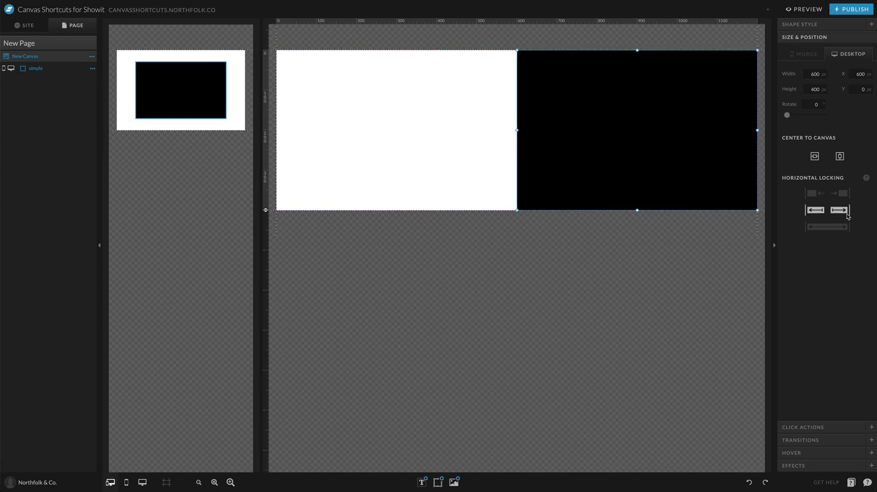
{"action": "left_click_drag", "start_coordinate": [267, 210], "coordinate": [266, 289]}
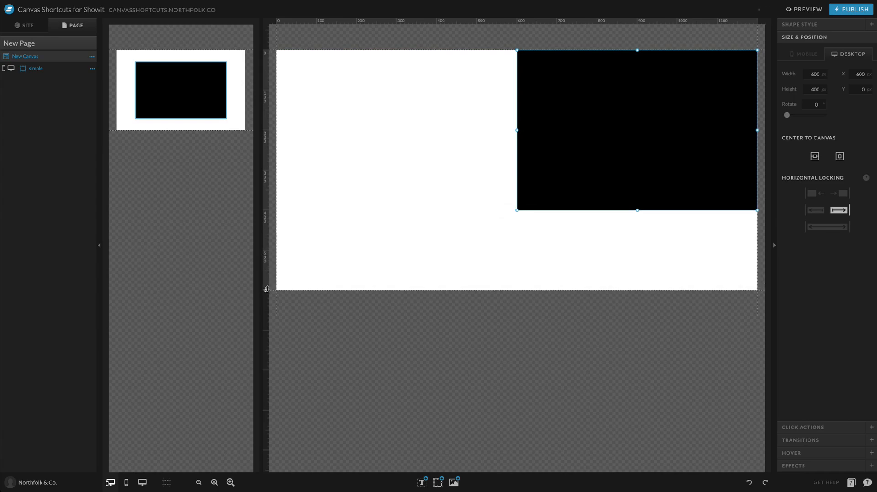
{"action": "left_click_drag", "start_coordinate": [637, 211], "coordinate": [638, 290]}
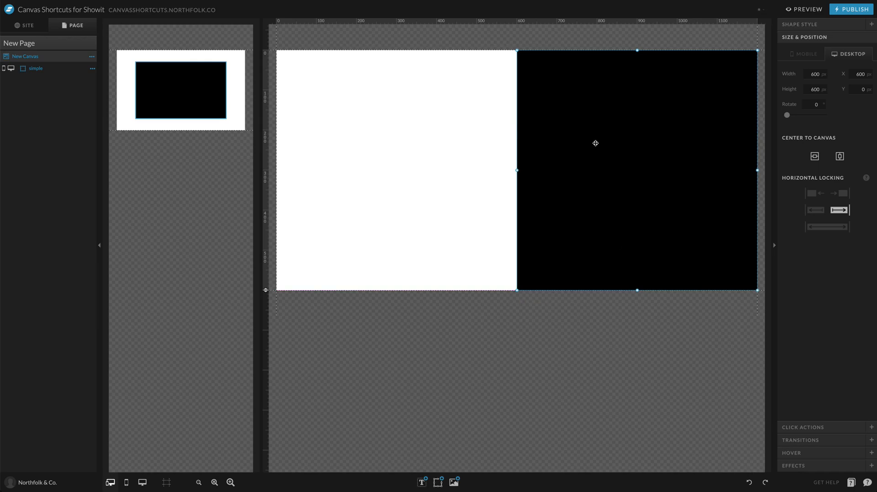
Step: Extend the mobile canvas to 300 px high and fill it with the rectangle at X 0, Y 0, sized 320 by 300 px
{"action": "left_click", "coordinate": [270, 122]}
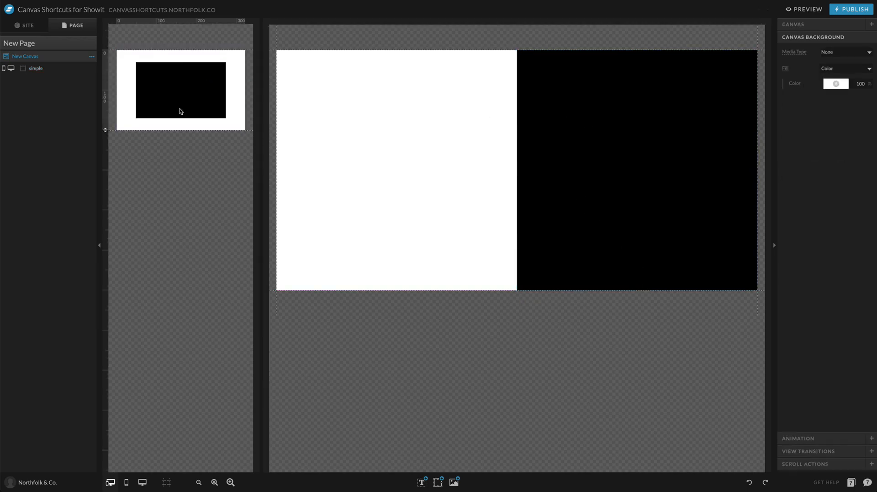
{"action": "left_click_drag", "start_coordinate": [179, 109], "coordinate": [160, 96]}
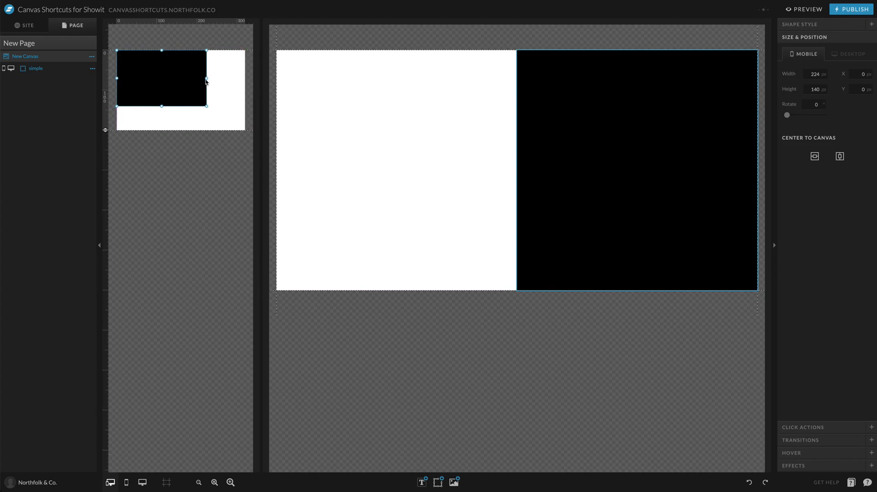
{"action": "left_click_drag", "start_coordinate": [207, 78], "coordinate": [245, 78]}
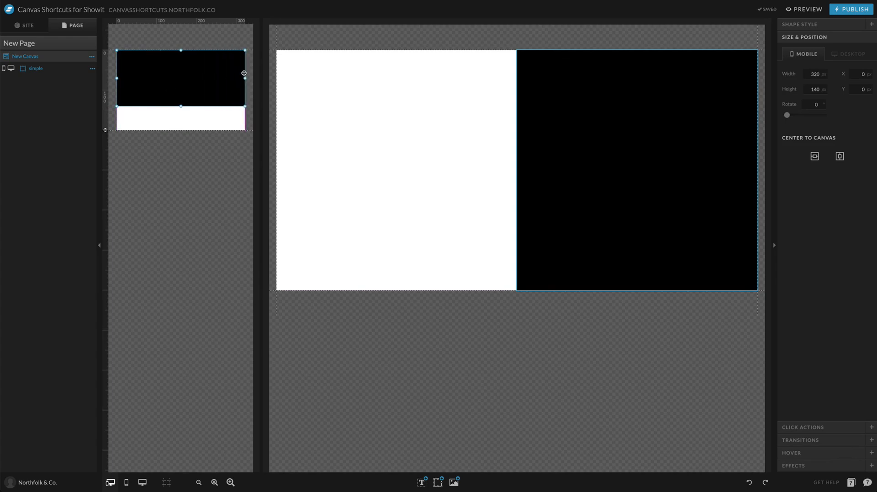
{"action": "left_click_drag", "start_coordinate": [180, 106], "coordinate": [180, 131]}
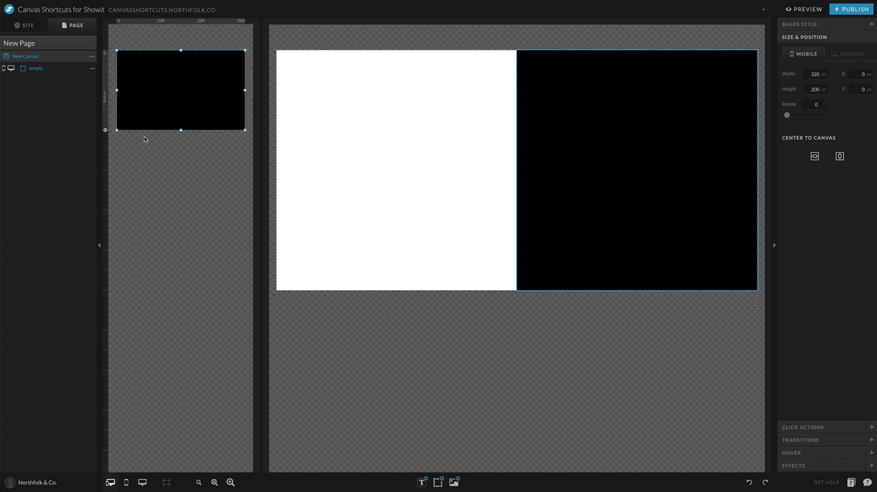
{"action": "left_click_drag", "start_coordinate": [106, 129], "coordinate": [105, 169]}
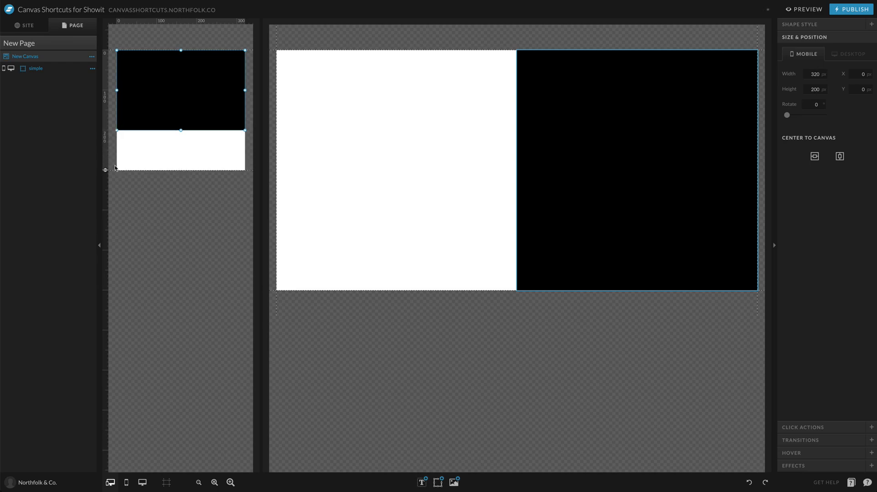
{"action": "left_click_drag", "start_coordinate": [180, 131], "coordinate": [181, 170]}
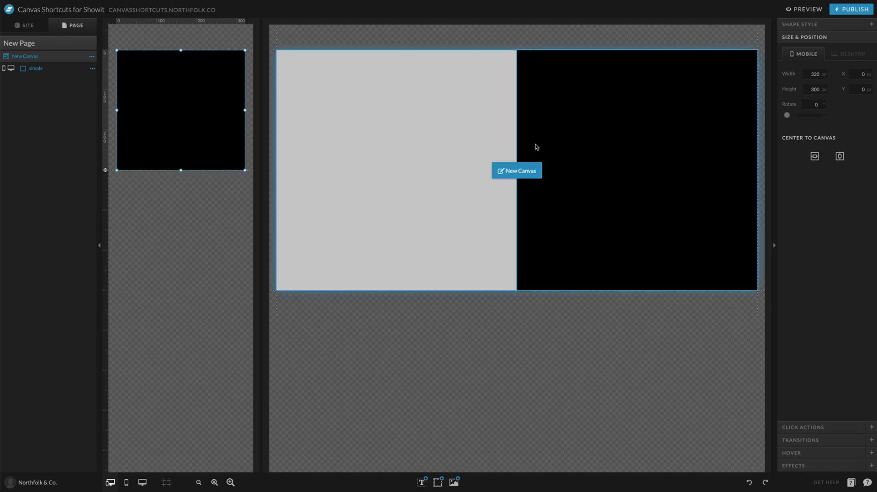
{"action": "left_click", "coordinate": [478, 172]}
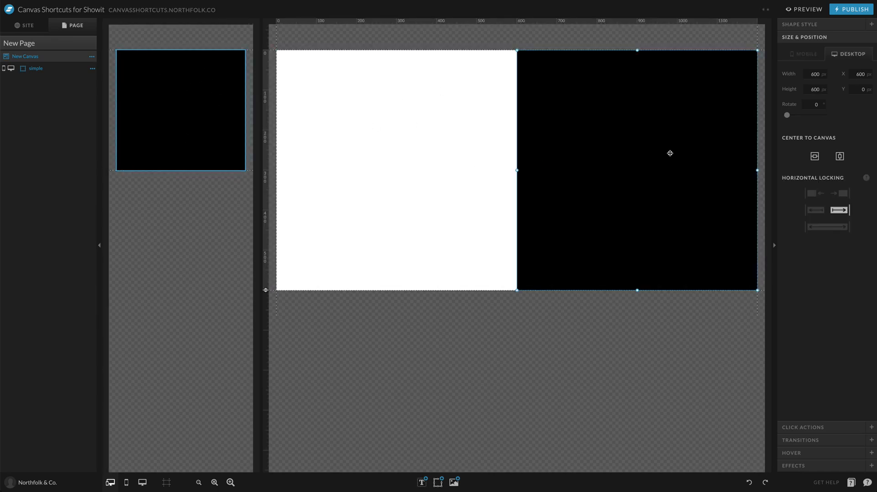
{"action": "left_click", "coordinate": [455, 192]}
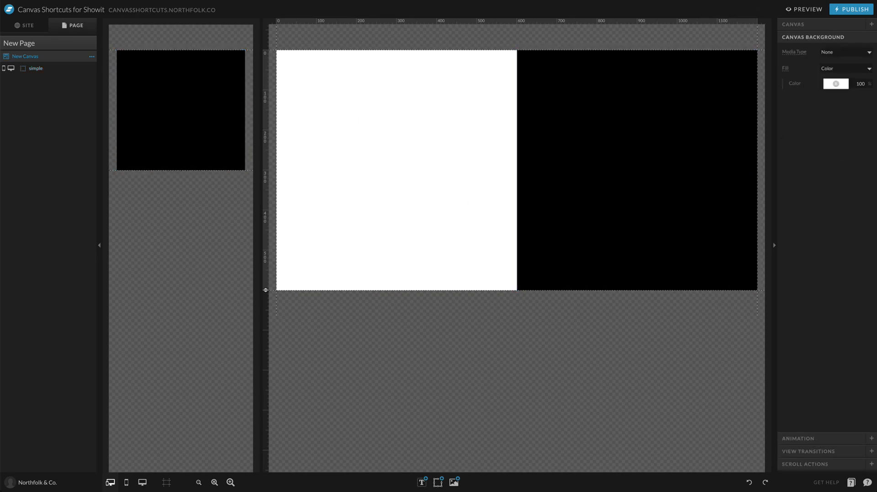
{"action": "left_click", "coordinate": [583, 173]}
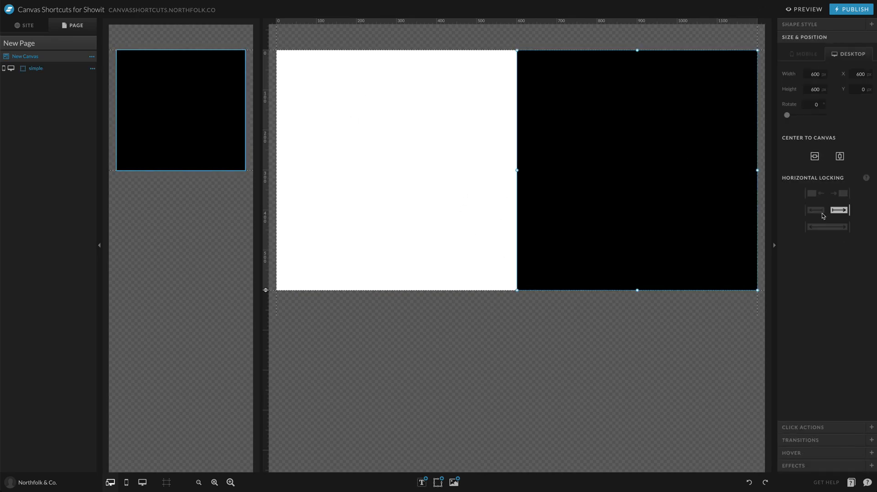
Step: Add a Title text box to the white half of the desktop canvas and enter "Canvas Shortcuts" on two lines
{"action": "mouse_move", "coordinate": [434, 486]}
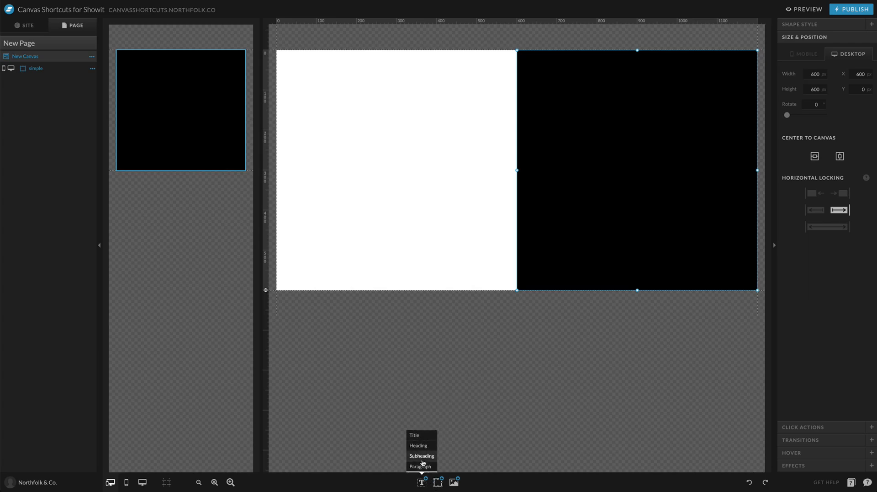
{"action": "left_click", "coordinate": [414, 435]}
{"action": "left_click_drag", "start_coordinate": [504, 171], "coordinate": [417, 170]}
{"action": "double_click", "coordinate": [421, 169]}
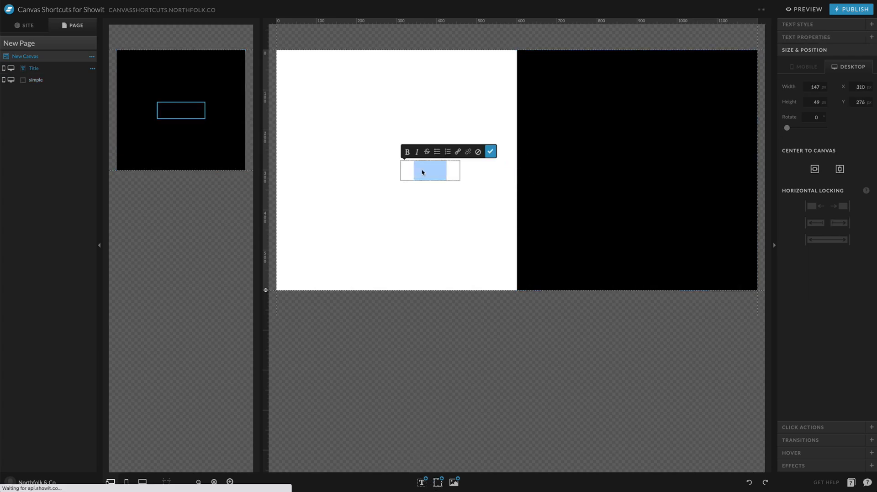
{"action": "type", "text": "Canvas"}
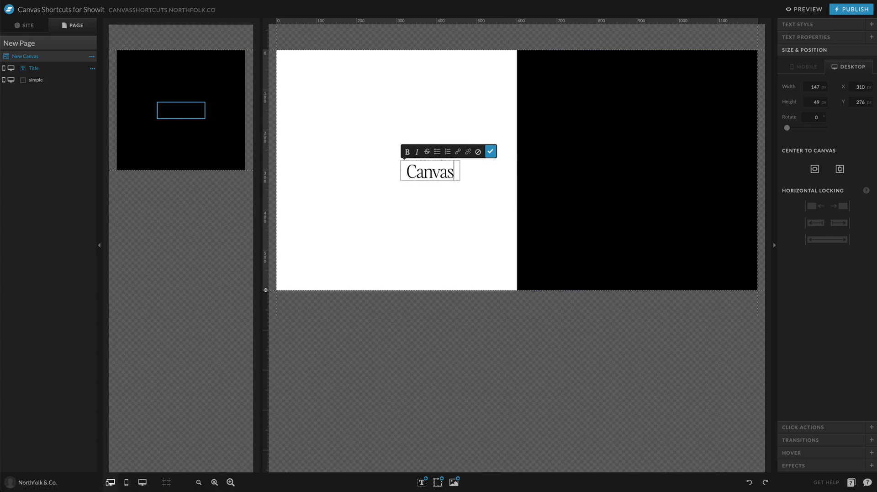
{"action": "key", "text": "BackSpace"}
{"action": "key", "text": "BackSpace"}
{"action": "key", "text": "BackSpace"}
{"action": "key", "text": "BackSpace"}
{"action": "key", "text": "BackSpace"}
{"action": "key", "text": "BackSpace"}
{"action": "type", "text": "Shortcuts"}
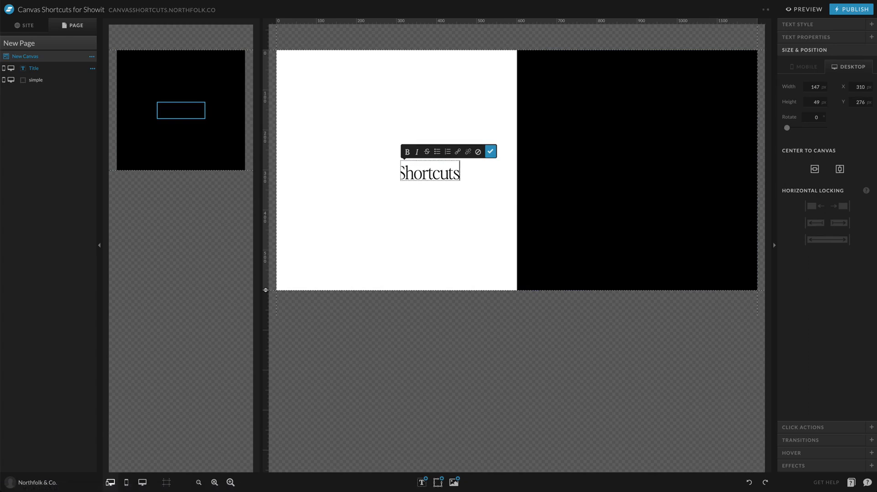
{"action": "left_click", "coordinate": [405, 202]}
Step: Set the title's text color to white, widen its box to about 458 px, and move it onto the black rectangle
{"action": "left_click", "coordinate": [803, 26]}
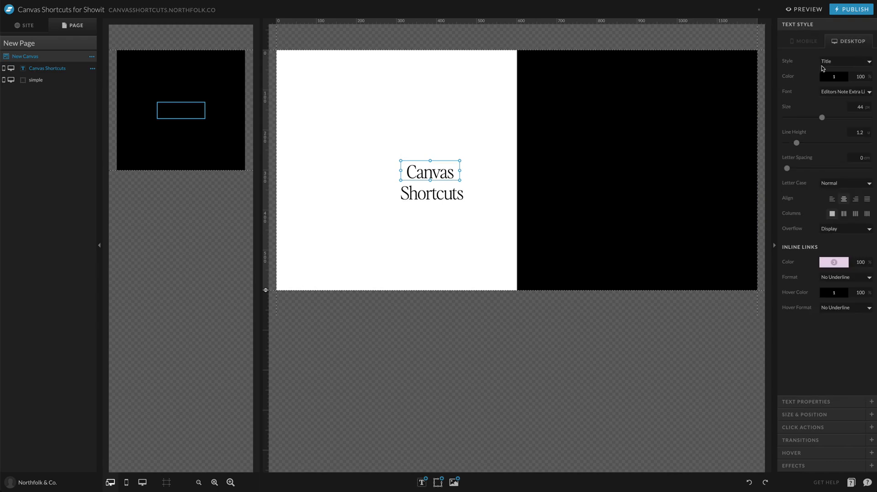
{"action": "left_click", "coordinate": [827, 76]}
{"action": "left_click", "coordinate": [818, 96]}
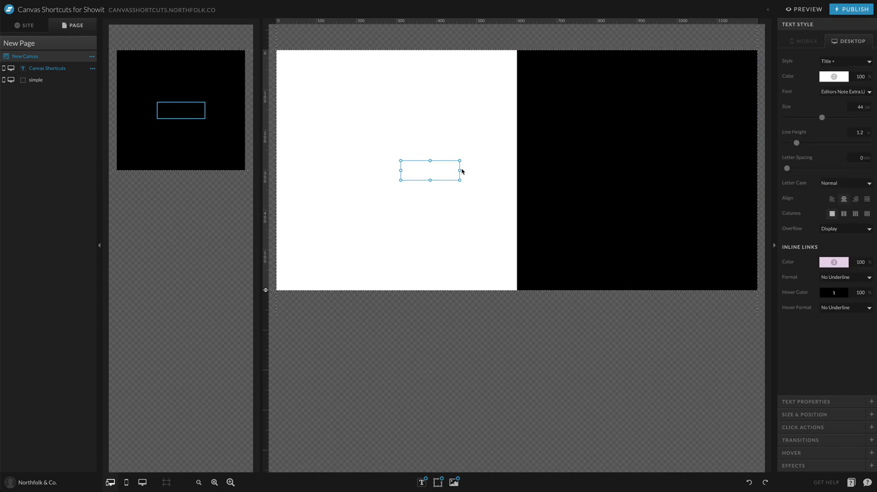
{"action": "left_click_drag", "start_coordinate": [461, 170], "coordinate": [589, 170]}
{"action": "left_click_drag", "start_coordinate": [530, 172], "coordinate": [647, 164]}
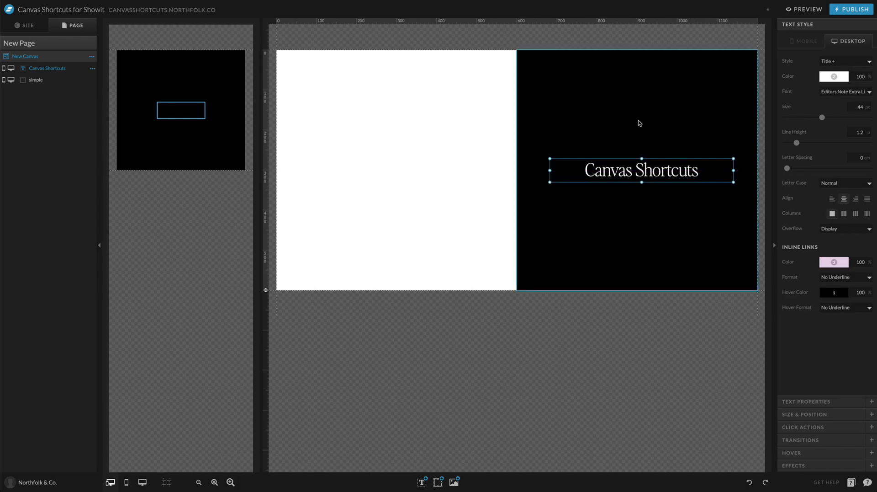
Step: Align the title and the black rectangle on their horizontal centers
{"action": "left_click", "coordinate": [632, 130], "text": "shift"}
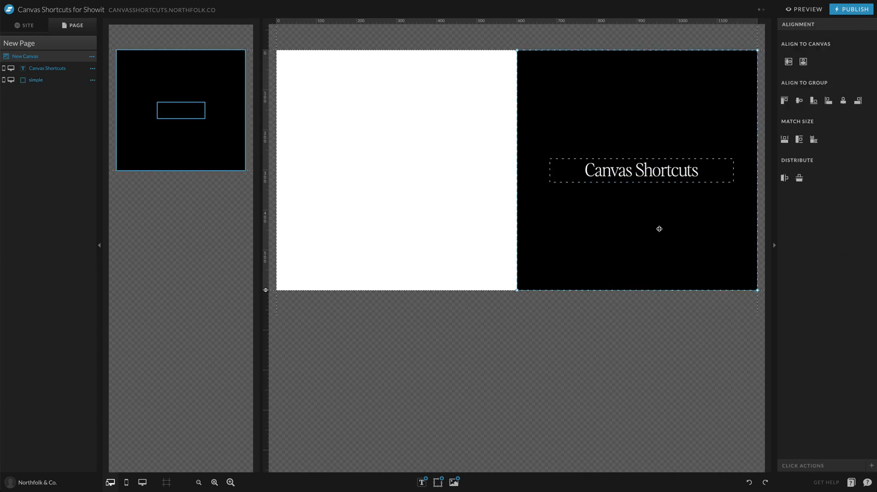
{"action": "left_click", "coordinate": [843, 101]}
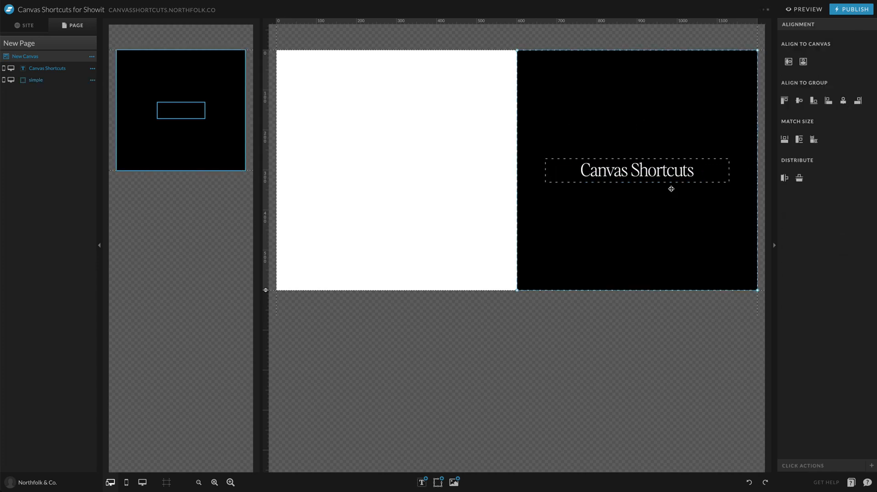
{"action": "left_click", "coordinate": [459, 140]}
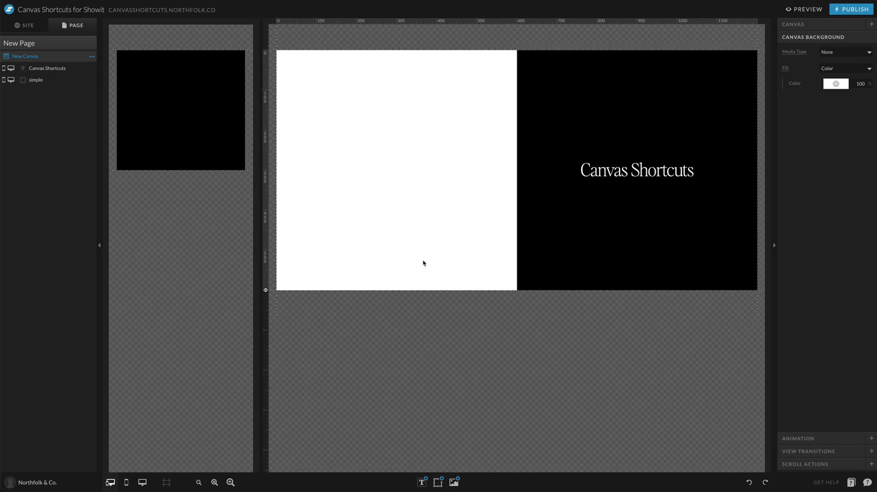
Step: Apply stretch-right horizontal locking to the desktop title and preview the page
{"action": "left_click", "coordinate": [656, 173]}
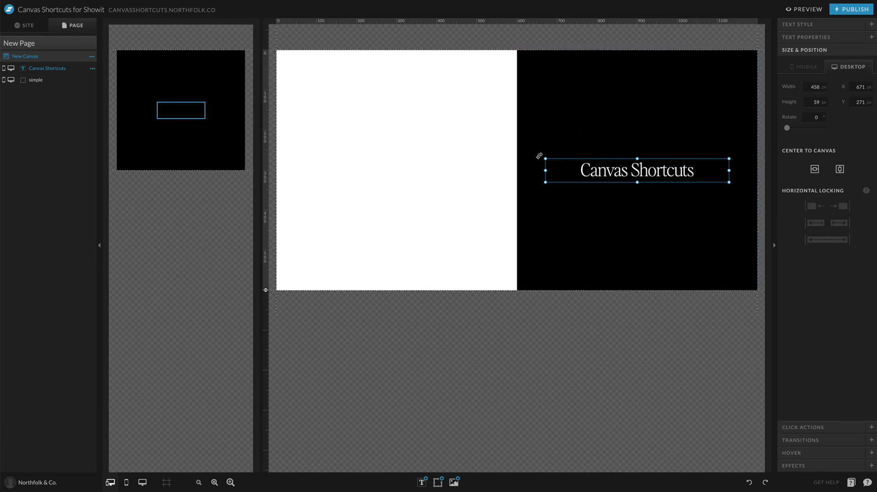
{"action": "left_click", "coordinate": [842, 223]}
{"action": "left_click", "coordinate": [793, 10]}
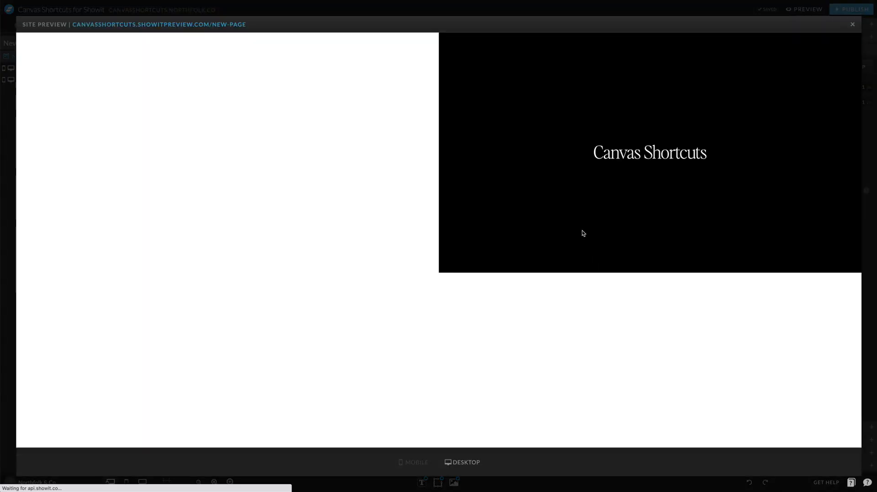
{"action": "left_click", "coordinate": [566, 15]}
{"action": "left_click", "coordinate": [463, 159]}
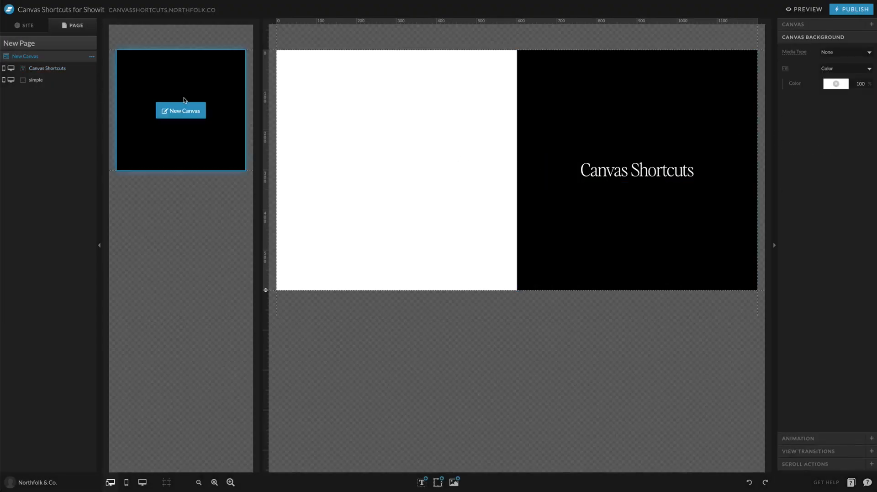
Step: Resize the mobile title box to about 261 by 52 px, extending it symmetrically across the black rectangle
{"action": "left_click", "coordinate": [182, 110]}
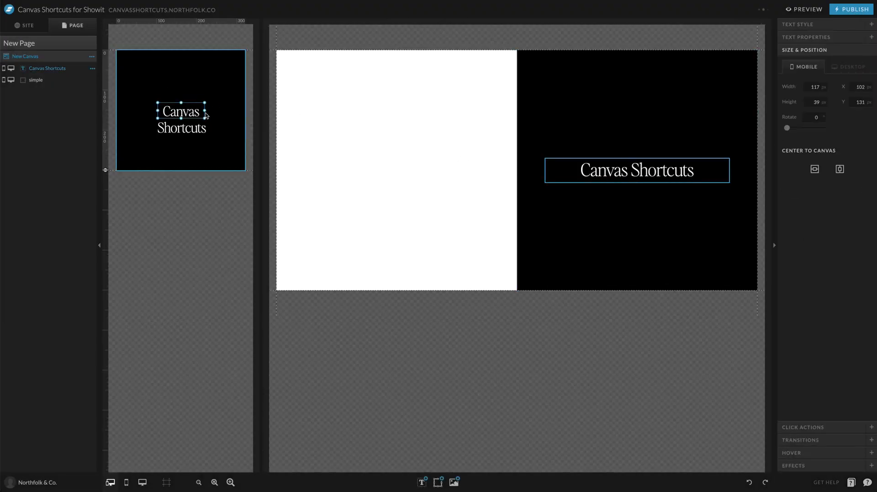
{"action": "left_click_drag", "start_coordinate": [205, 115], "coordinate": [236, 109]}
{"action": "key", "text": "Delete"}
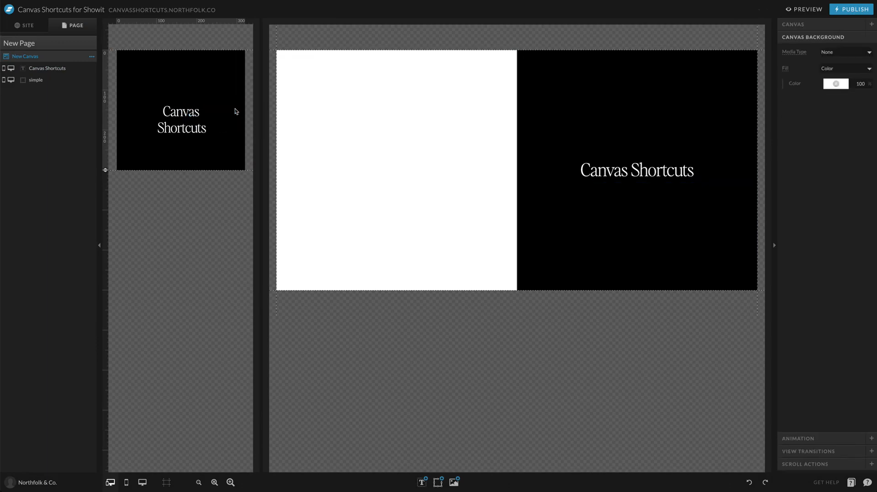
{"action": "left_click", "coordinate": [205, 109]}
{"action": "left_click_drag", "start_coordinate": [205, 110], "coordinate": [233, 110]}
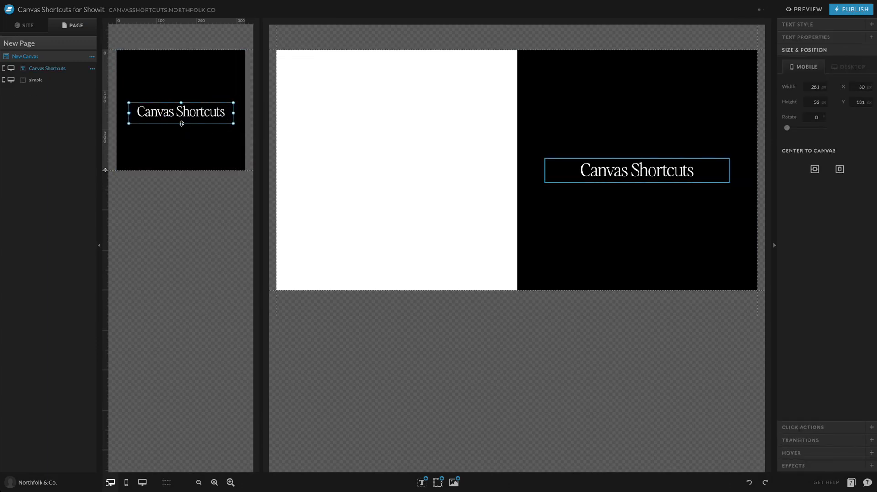
{"action": "left_click", "coordinate": [454, 139]}
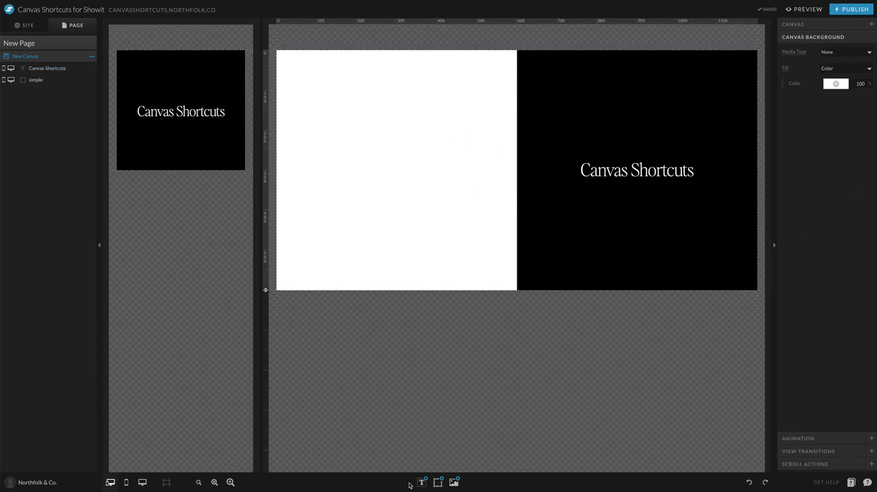
Step: Add a Subheading reading "bottom clipped" to the desktop canvas, widen it to about 279 px, and apply stretch-right horizontal locking
{"action": "mouse_move", "coordinate": [421, 482]}
{"action": "left_click", "coordinate": [417, 456]}
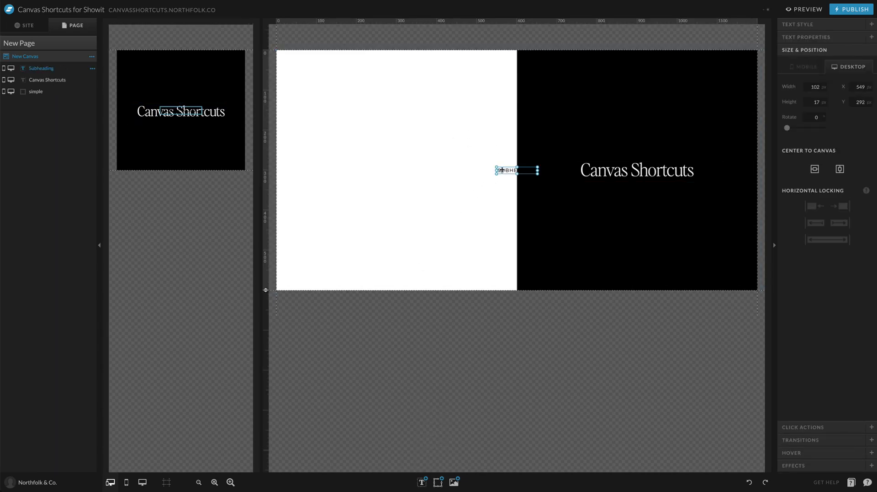
{"action": "left_click_drag", "start_coordinate": [501, 169], "coordinate": [396, 179]}
{"action": "double_click", "coordinate": [396, 180]}
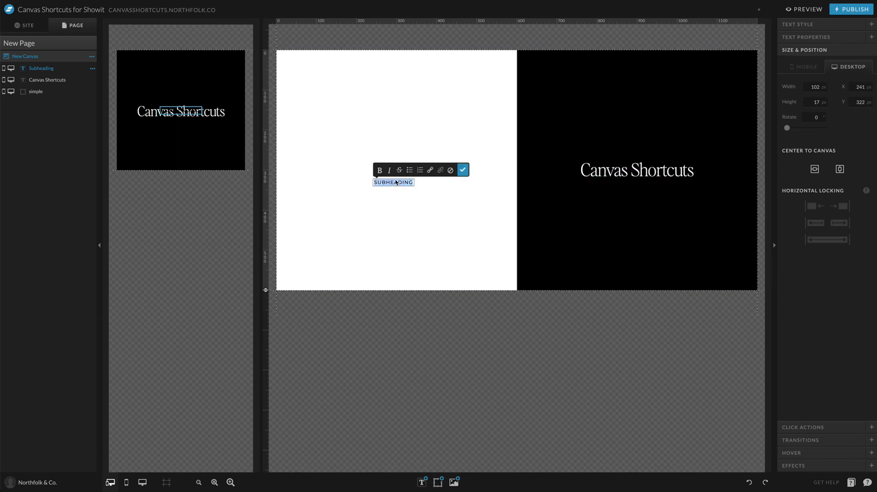
{"action": "type", "text": "CLIPPEd"}
{"action": "left_click", "coordinate": [462, 170]}
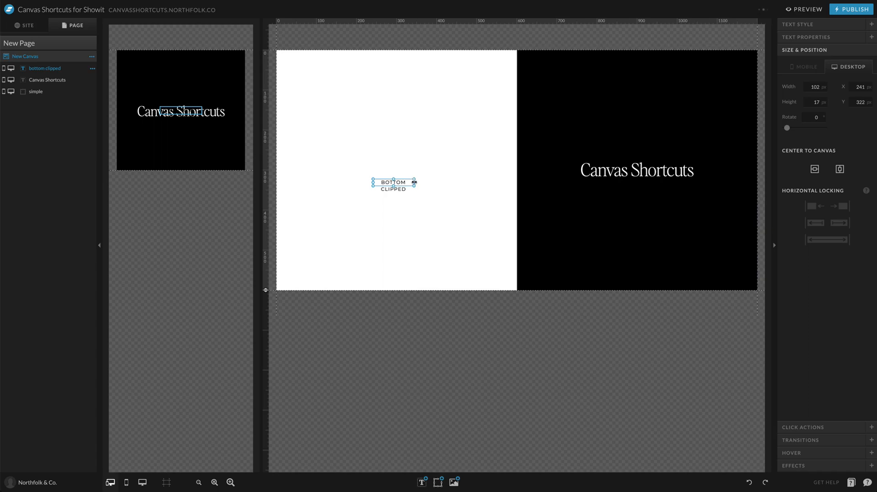
{"action": "left_click_drag", "start_coordinate": [414, 181], "coordinate": [485, 182]}
{"action": "left_click", "coordinate": [839, 222]}
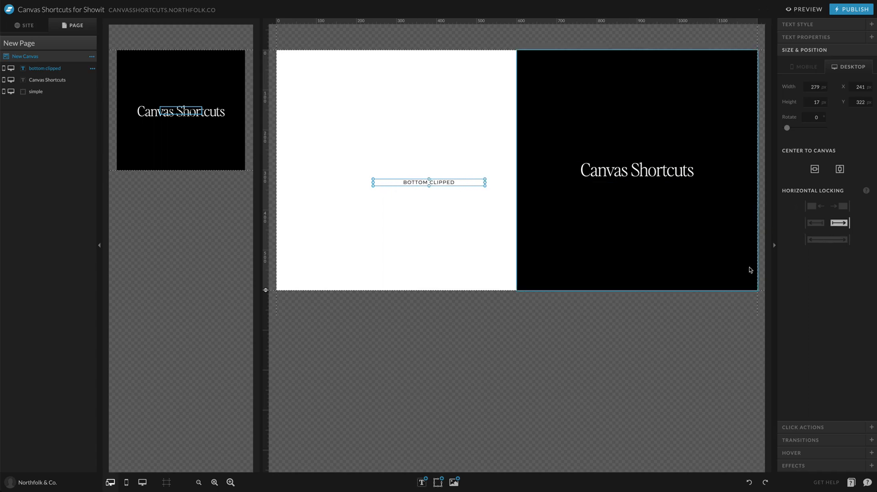
Step: Color the "bottom clipped" subheading light green and center it near the black rectangle's lower edge, at about X 761, Y 549
{"action": "left_click", "coordinate": [823, 24]}
{"action": "left_click", "coordinate": [825, 80]}
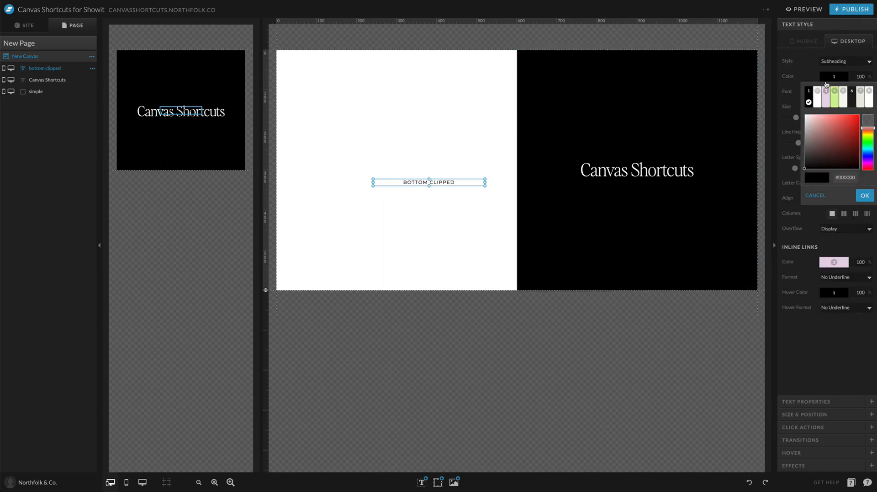
{"action": "left_click", "coordinate": [835, 97]}
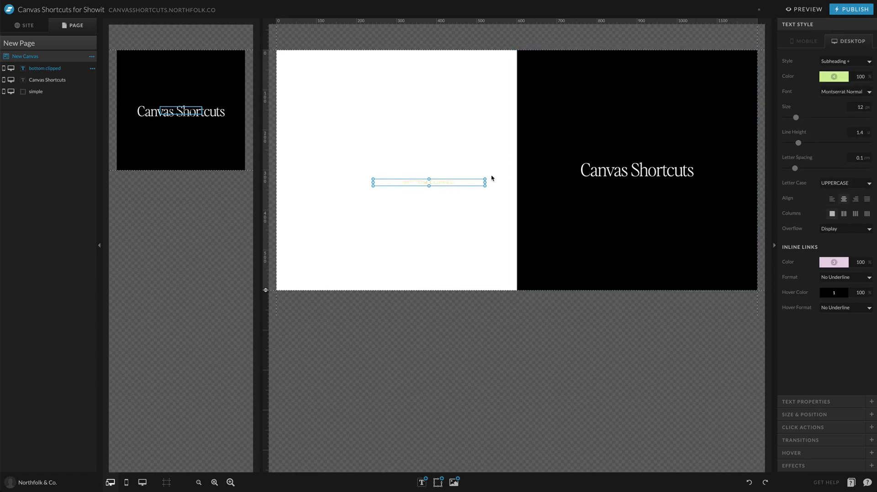
{"action": "left_click_drag", "start_coordinate": [473, 184], "coordinate": [681, 275]}
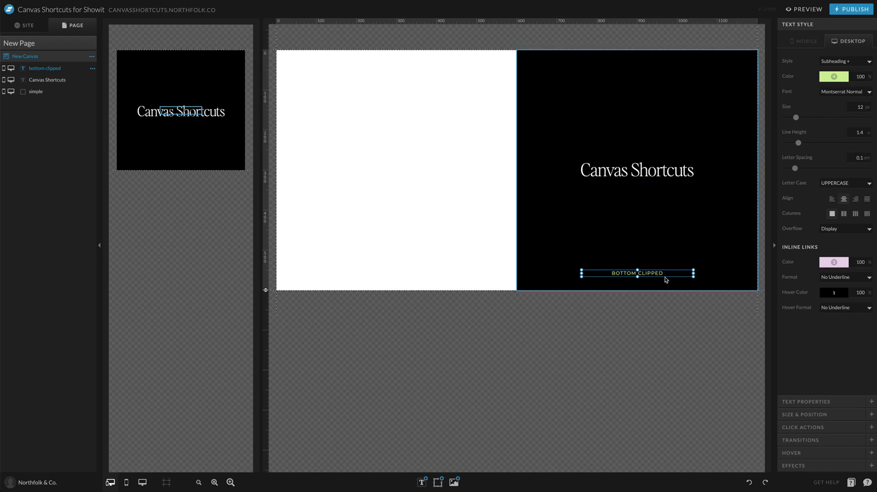
Step: Set the desktop canvas type to Window Height
{"action": "left_click", "coordinate": [809, 415]}
{"action": "left_click", "coordinate": [758, 169]}
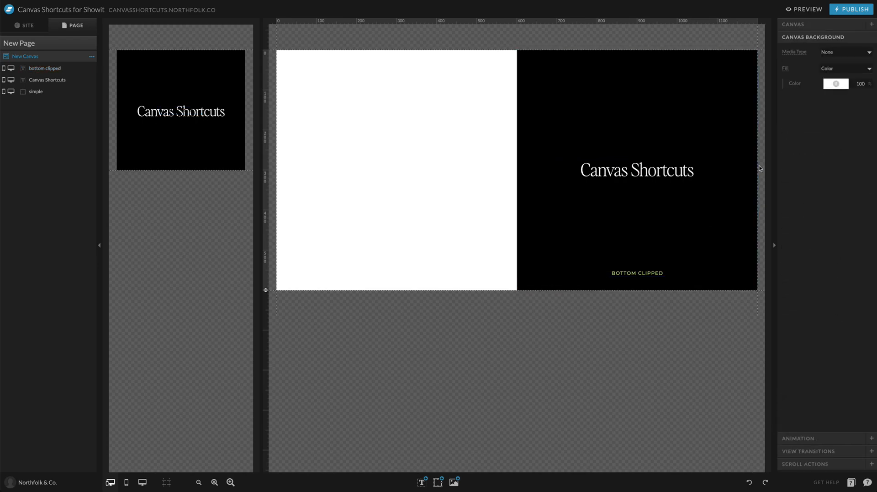
{"action": "left_click", "coordinate": [835, 117]}
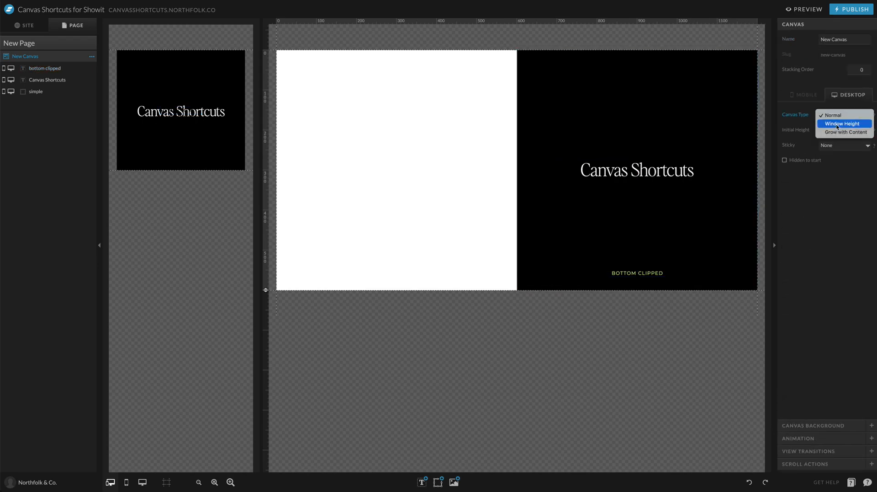
{"action": "left_click", "coordinate": [836, 123]}
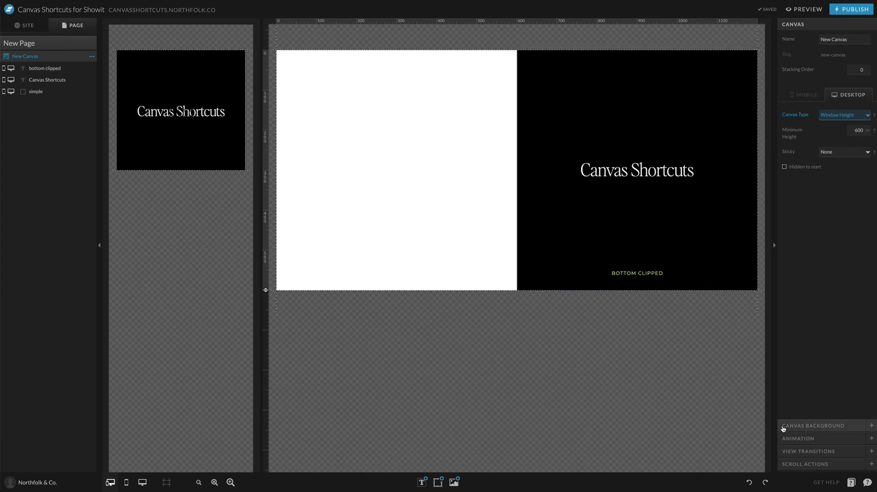
Step: Make the canvas background color transparent
{"action": "left_click", "coordinate": [805, 425]}
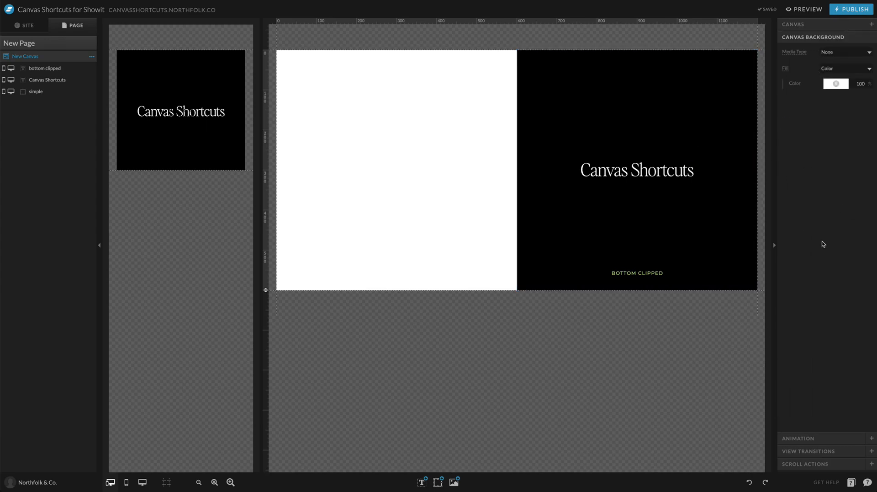
{"action": "left_click", "coordinate": [845, 68]}
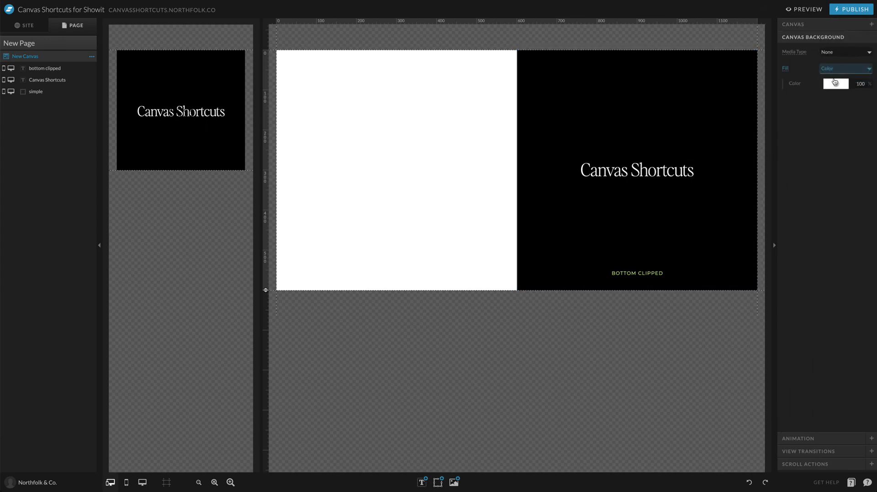
{"action": "left_click", "coordinate": [836, 83]}
{"action": "left_click", "coordinate": [866, 127]}
{"action": "left_click", "coordinate": [865, 202]}
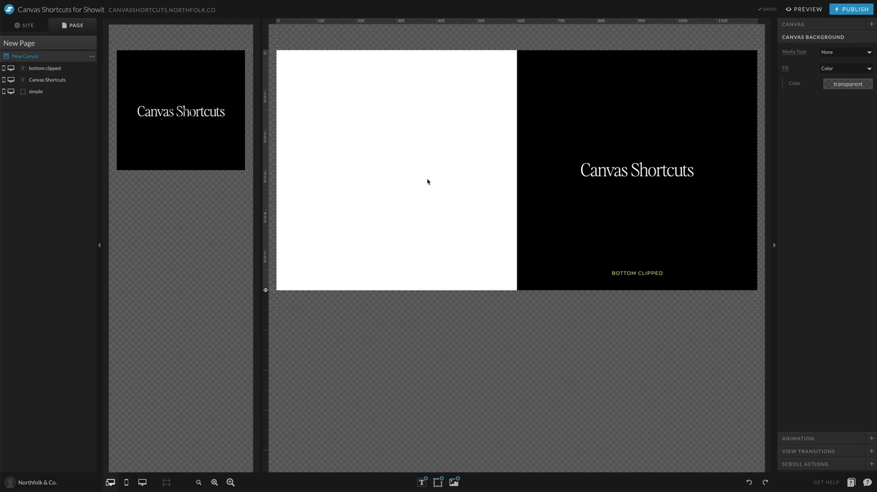
Step: Lock the "bottom clipped" subheading vertically to the bottom of the canvas
{"action": "left_click", "coordinate": [642, 275]}
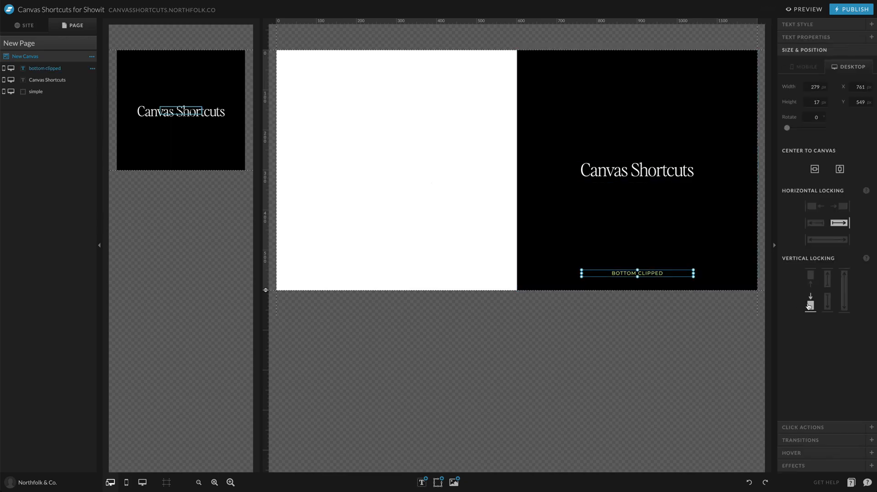
{"action": "left_click", "coordinate": [562, 259]}
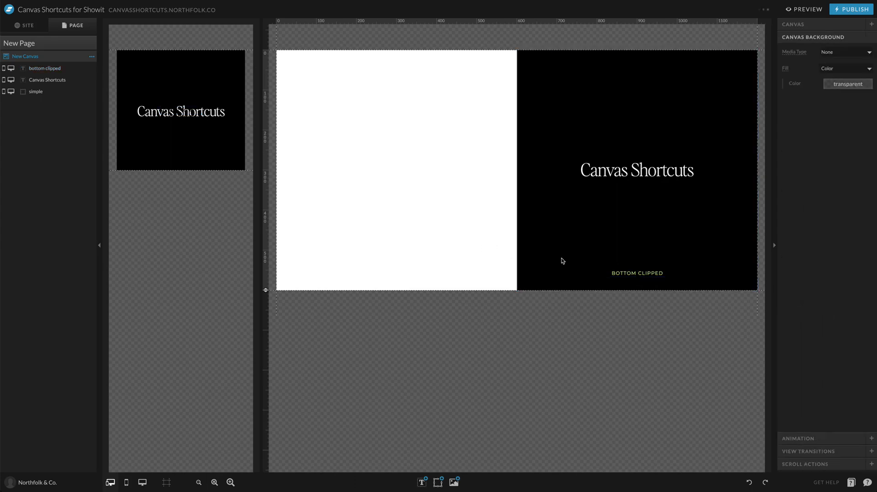
Step: Place a top-locked copy of the subheading near the rectangle's upper edge, at about Y 28, and reword it "top clipped"
{"action": "left_click_drag", "start_coordinate": [614, 275], "coordinate": [631, 63]}
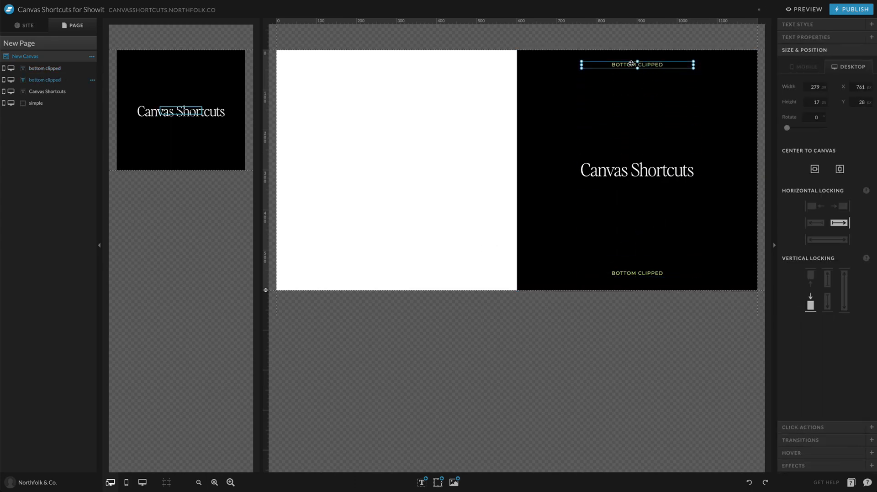
{"action": "double_click", "coordinate": [624, 65]}
{"action": "type", "text": "top"}
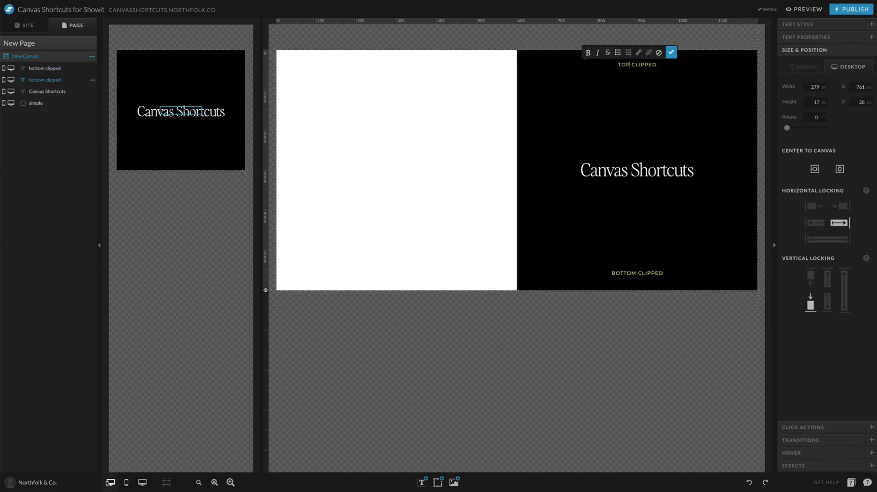
{"action": "left_click", "coordinate": [672, 52]}
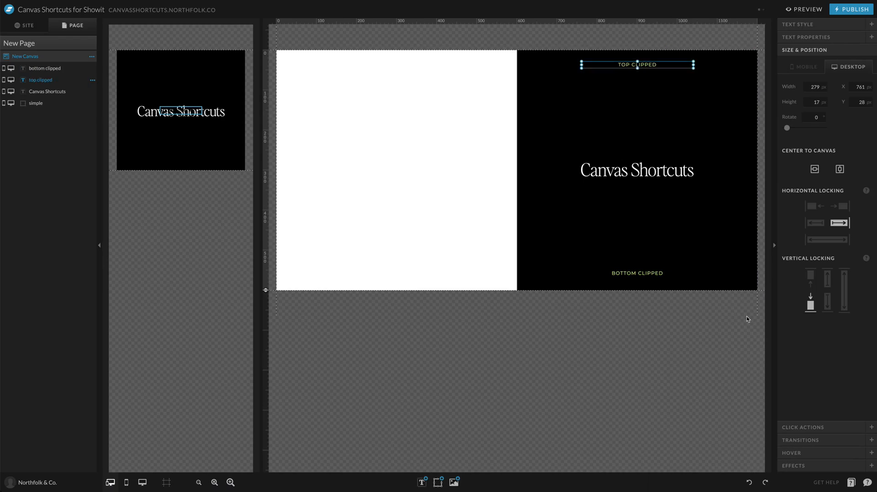
Step: Preview the desktop page to check how the window-height canvas and its locked subheadings behave
{"action": "left_click", "coordinate": [805, 10]}
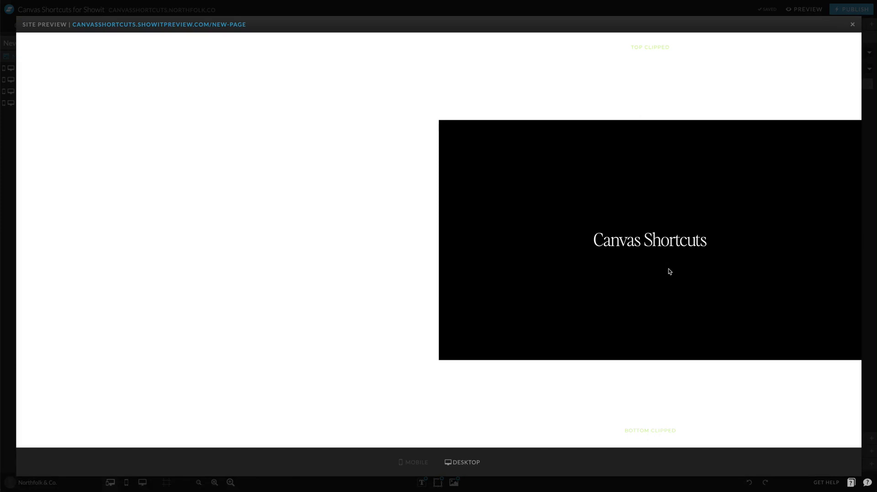
{"action": "left_click", "coordinate": [647, 13]}
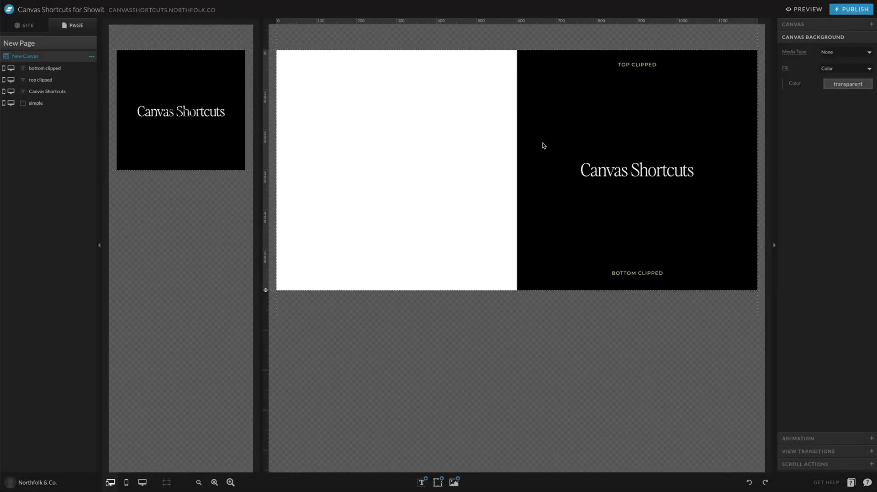
Step: Apply full vertical stretch locking to the black rectangle and preview the page again
{"action": "left_click", "coordinate": [542, 143]}
{"action": "left_click", "coordinate": [807, 11]}
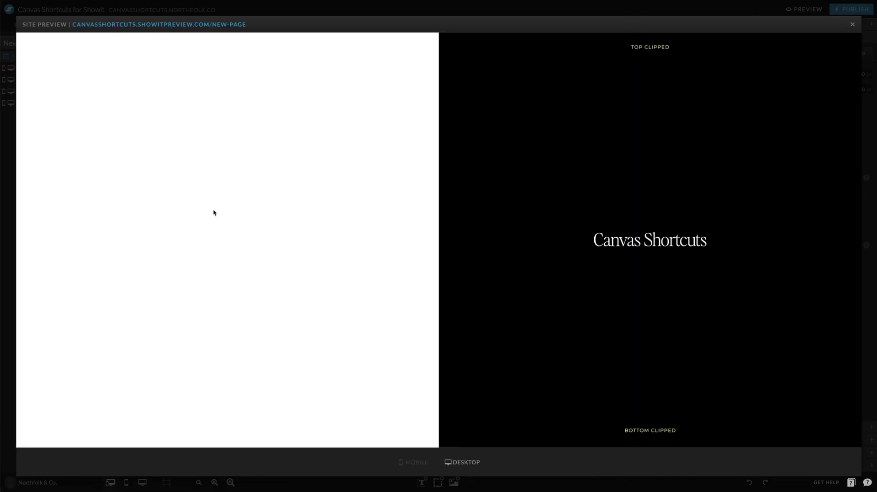
{"action": "left_click", "coordinate": [606, 14]}
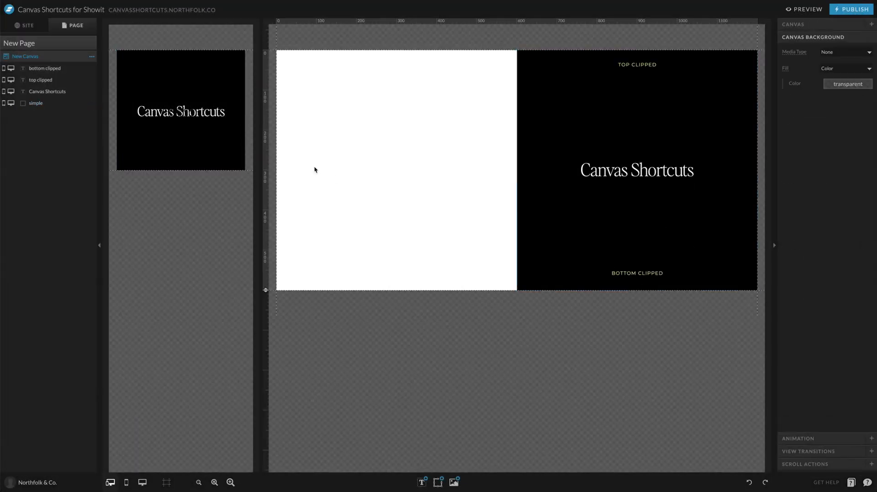
Step: Set the stacking order of the window-height canvas to 2
{"action": "left_click", "coordinate": [84, 45]}
{"action": "left_click", "coordinate": [69, 56]}
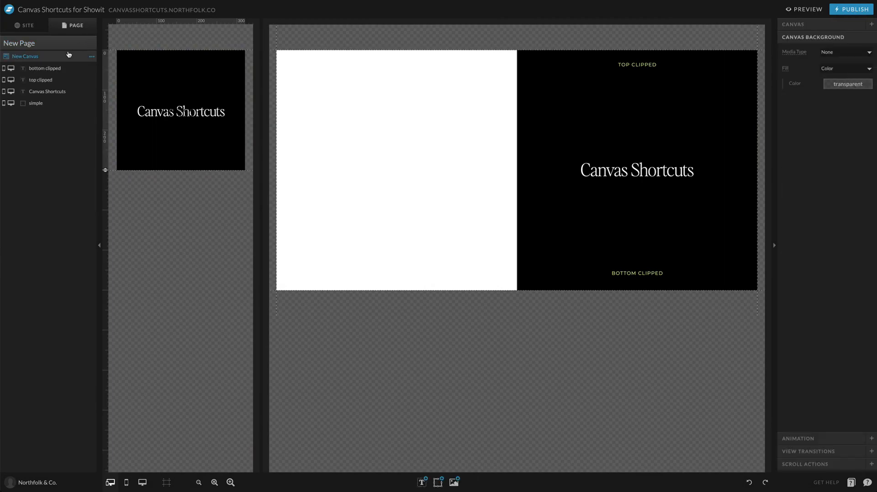
{"action": "left_click", "coordinate": [846, 30]}
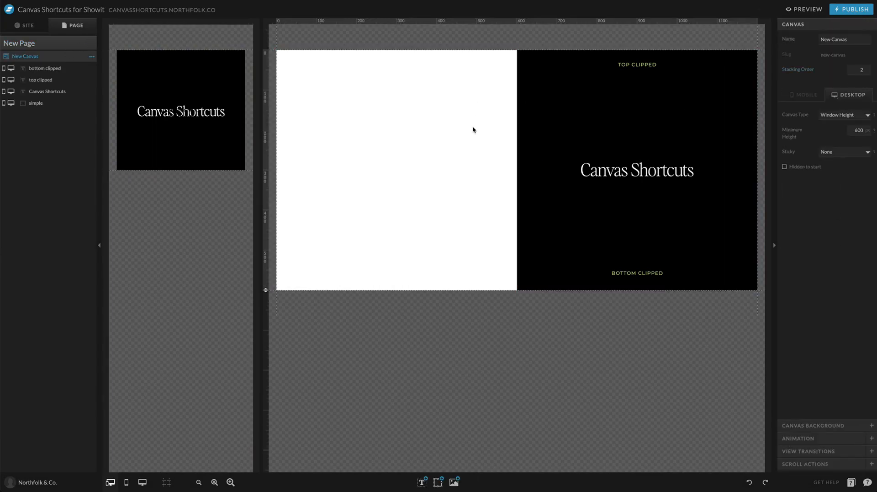
Step: Add a blank canvas below the window-height canvas and stretch it to about 605 px high
{"action": "left_click", "coordinate": [92, 43]}
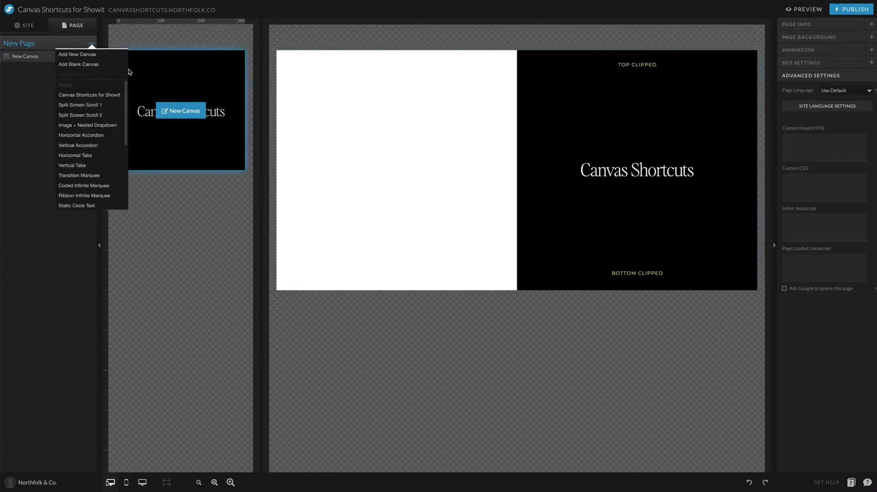
{"action": "left_click", "coordinate": [89, 54]}
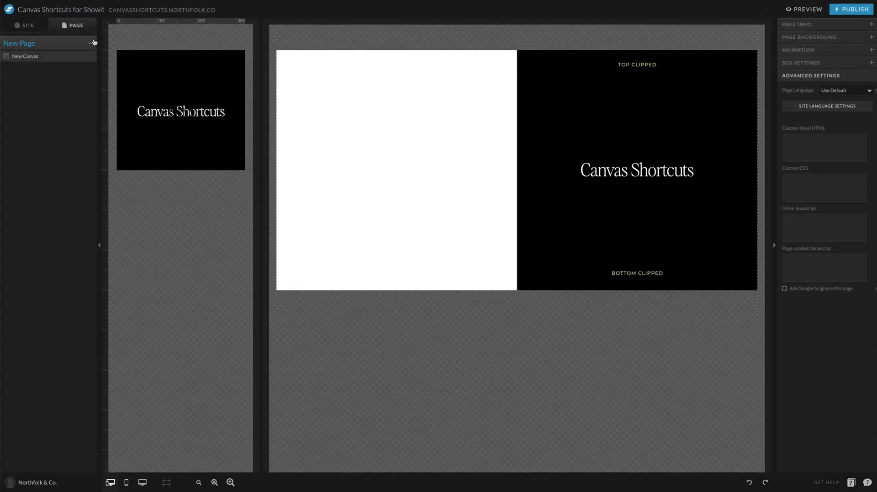
{"action": "left_click", "coordinate": [94, 42]}
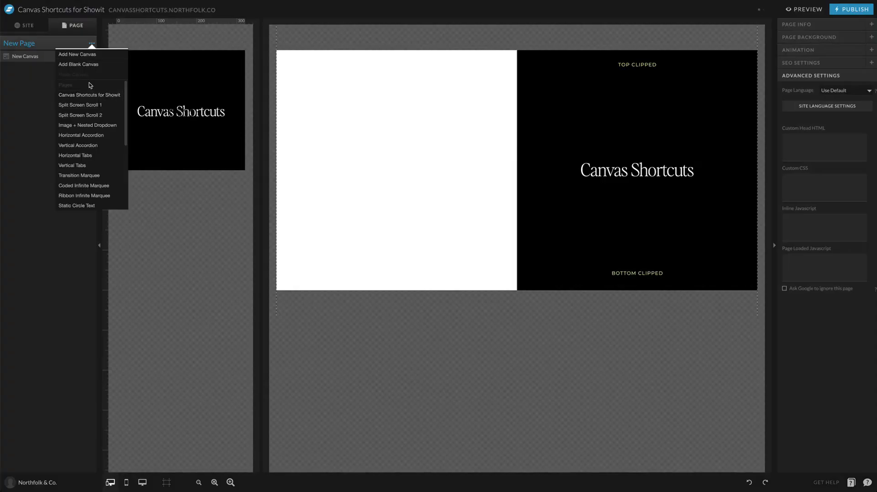
{"action": "left_click", "coordinate": [92, 66]}
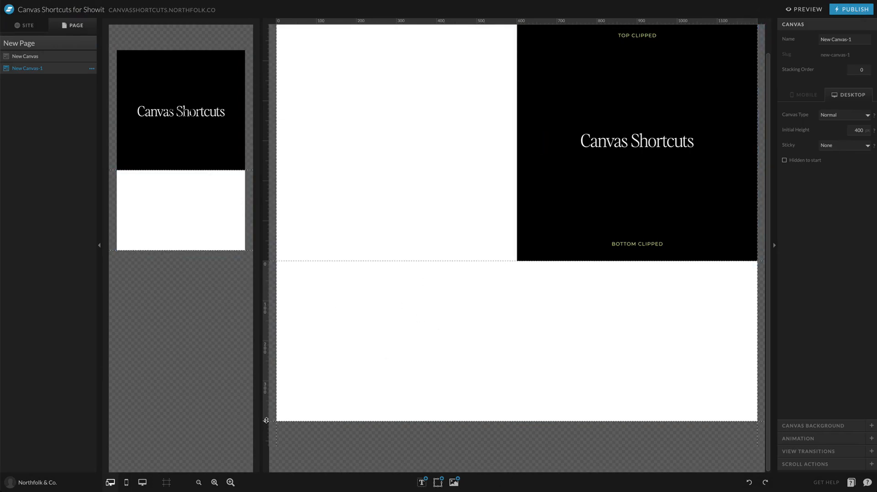
{"action": "left_click_drag", "start_coordinate": [266, 420], "coordinate": [270, 475]}
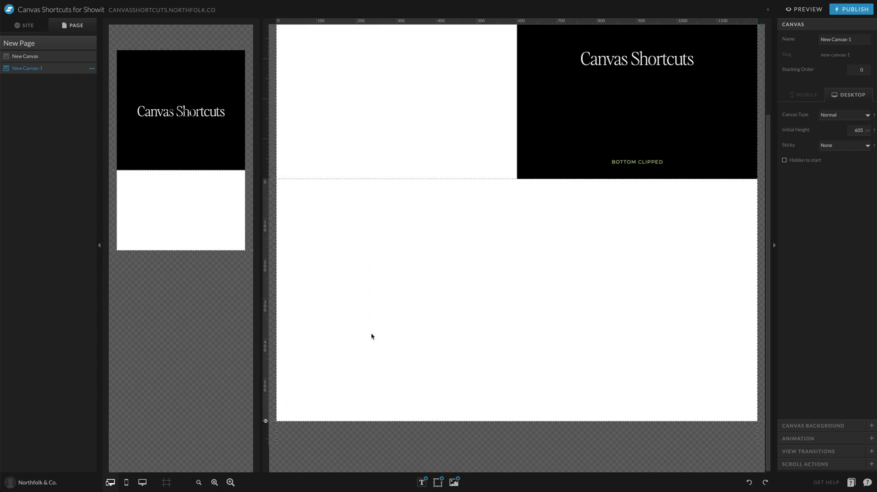
Step: Copy the black rectangle into the matching half of the blank canvas and shorten that canvas to 600 px
{"action": "left_click", "coordinate": [596, 137]}
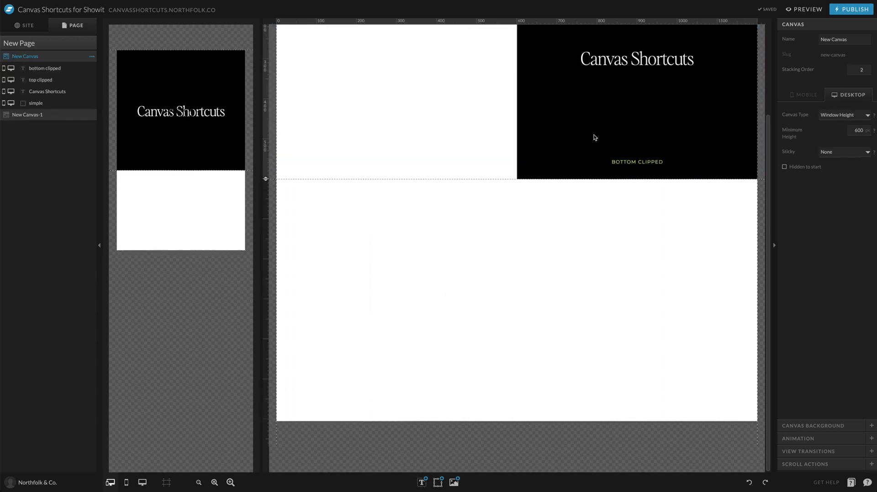
{"action": "scroll", "coordinate": [396, 82], "scroll_direction": "up", "scroll_amount": 3}
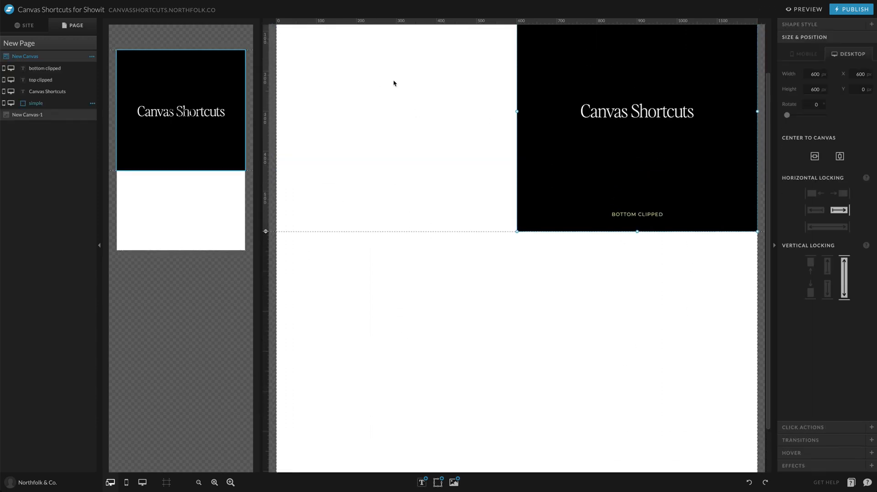
{"action": "scroll", "coordinate": [602, 201], "scroll_direction": "down", "scroll_amount": 3}
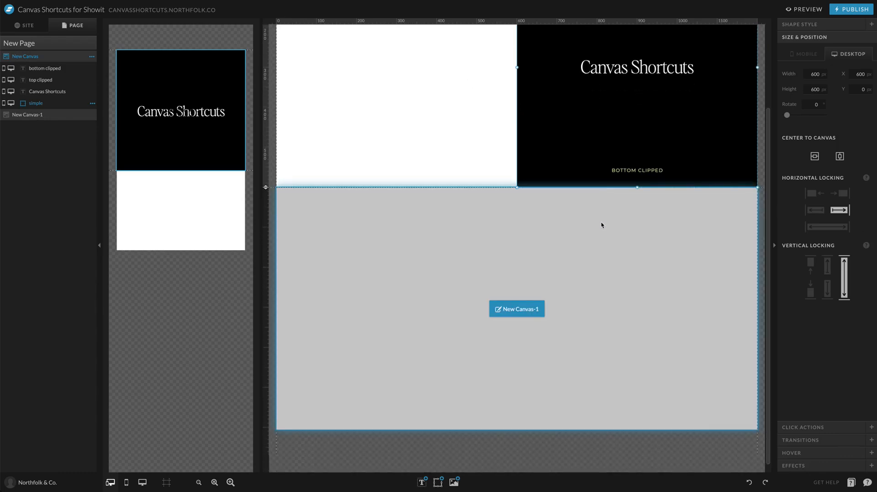
{"action": "left_click", "coordinate": [602, 291]}
{"action": "left_click", "coordinate": [570, 134]}
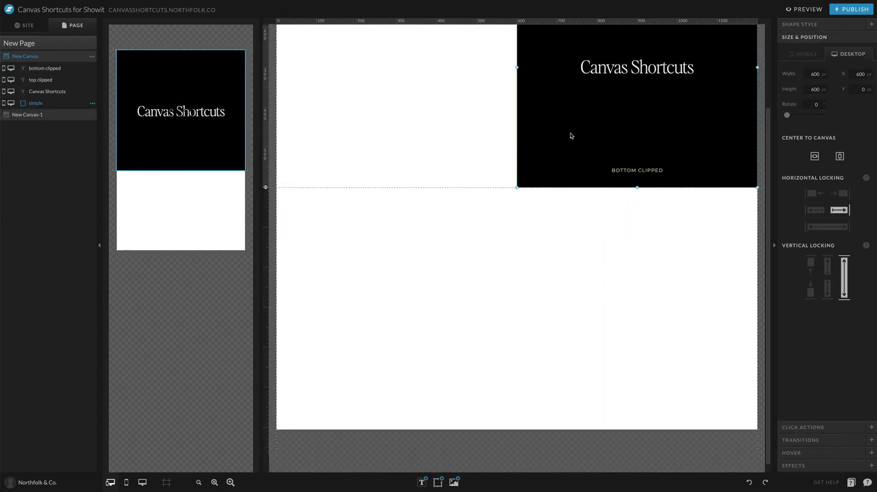
{"action": "scroll", "coordinate": [570, 132], "scroll_direction": "up", "scroll_amount": 5}
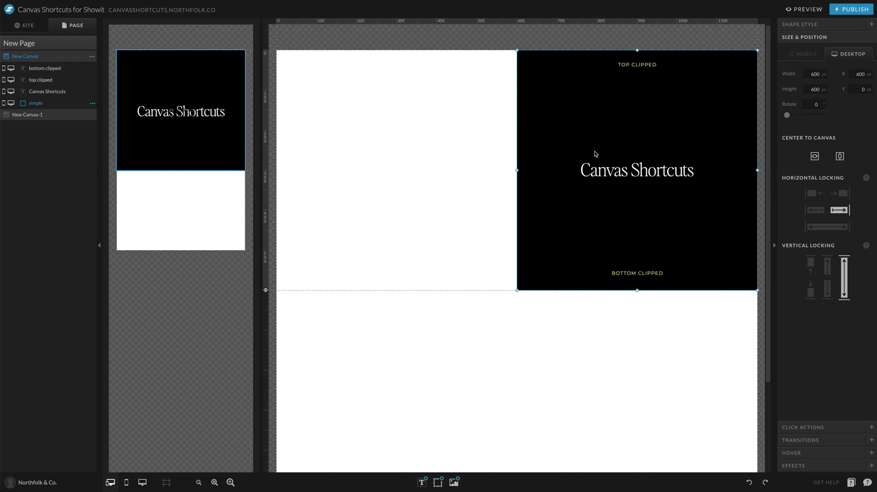
{"action": "scroll", "coordinate": [596, 154], "scroll_direction": "down", "scroll_amount": 5}
{"action": "left_click", "coordinate": [625, 250]}
{"action": "key", "text": "super+v"}
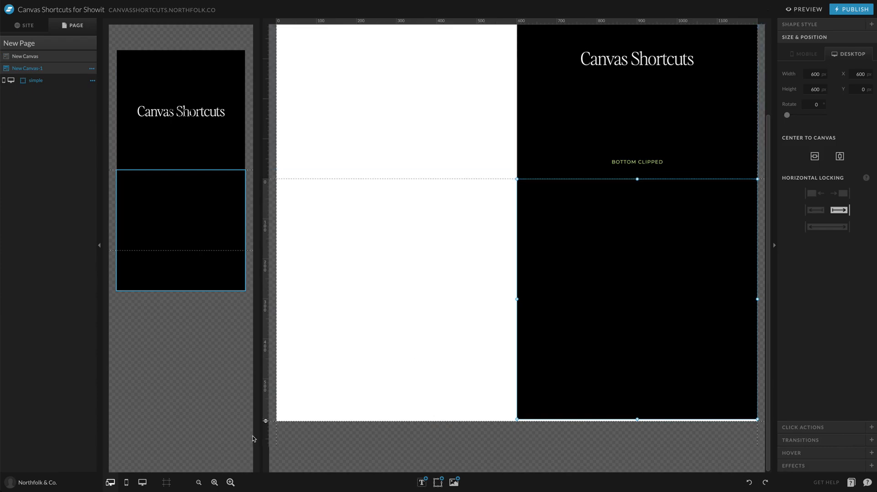
{"action": "left_click_drag", "start_coordinate": [265, 421], "coordinate": [265, 418]}
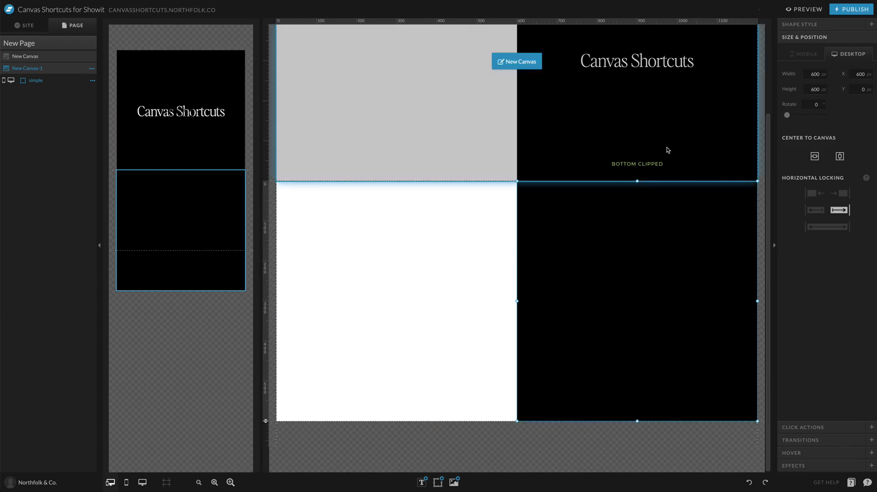
Step: Change the second canvas's background fill from white to the pale grey-green palette color
{"action": "left_click", "coordinate": [440, 282]}
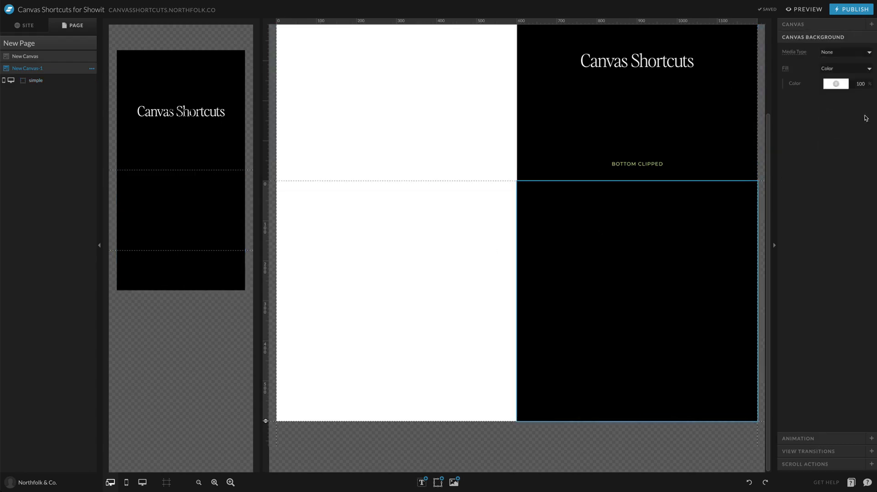
{"action": "left_click", "coordinate": [836, 83]}
{"action": "left_click", "coordinate": [861, 110]}
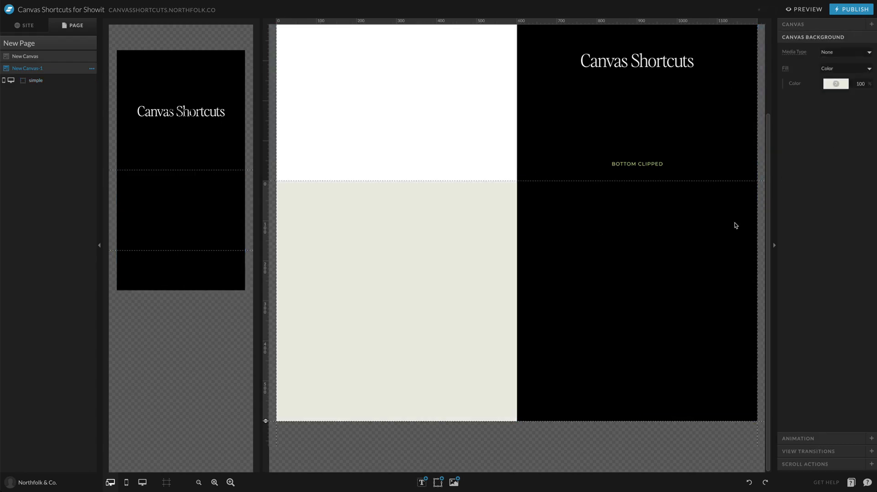
Step: Preview the desktop page and scroll through it to check how the two stacked canvases move
{"action": "scroll", "coordinate": [513, 206], "scroll_direction": "up", "scroll_amount": 3}
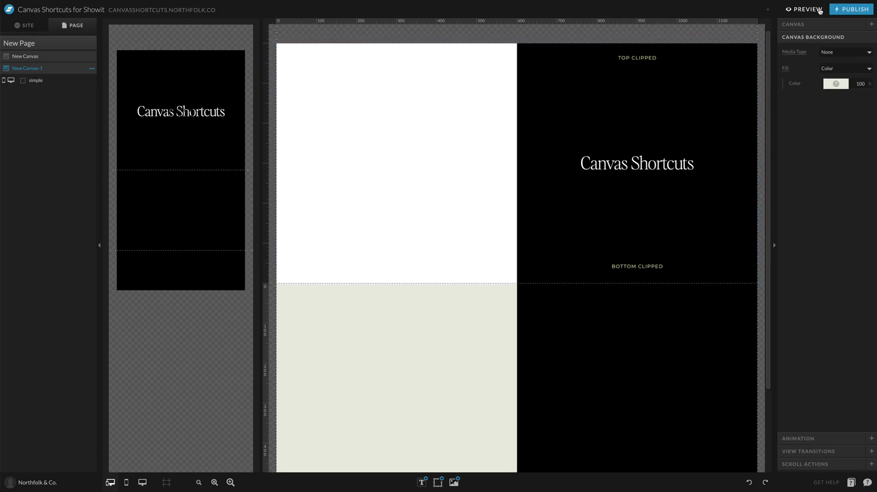
{"action": "scroll", "coordinate": [587, 188], "scroll_direction": "down", "scroll_amount": 2}
{"action": "left_click", "coordinate": [816, 10]}
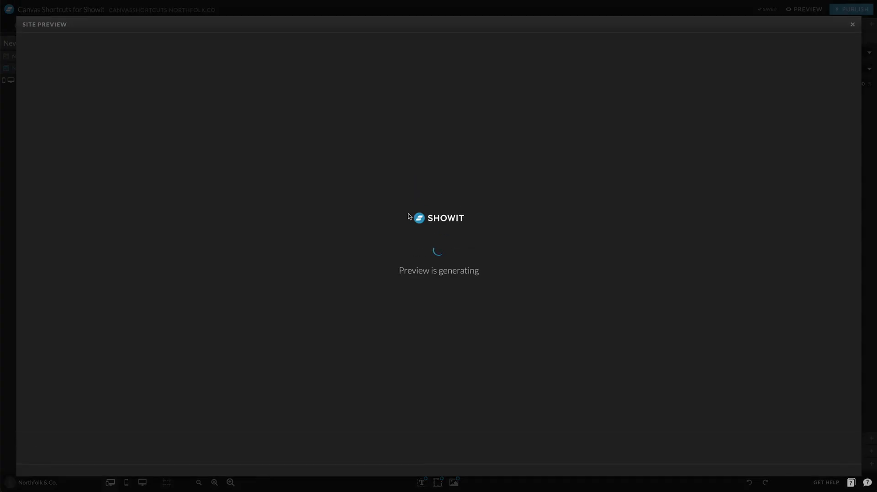
{"action": "scroll", "coordinate": [388, 284], "scroll_direction": "down", "scroll_amount": 5}
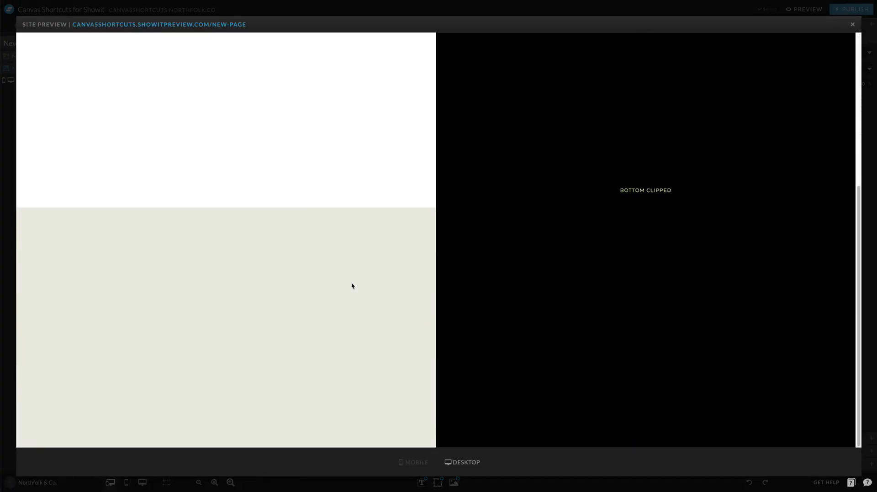
{"action": "scroll", "coordinate": [352, 286], "scroll_direction": "up", "scroll_amount": 5}
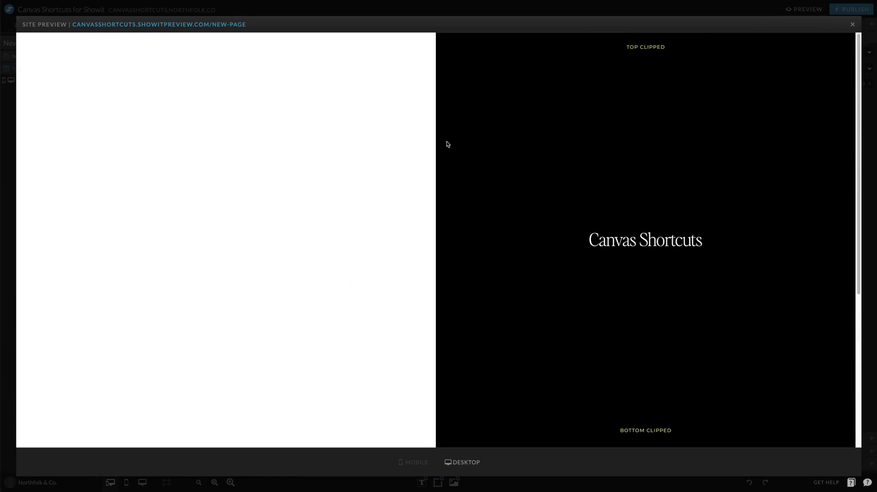
{"action": "scroll", "coordinate": [438, 173], "scroll_direction": "down", "scroll_amount": 5}
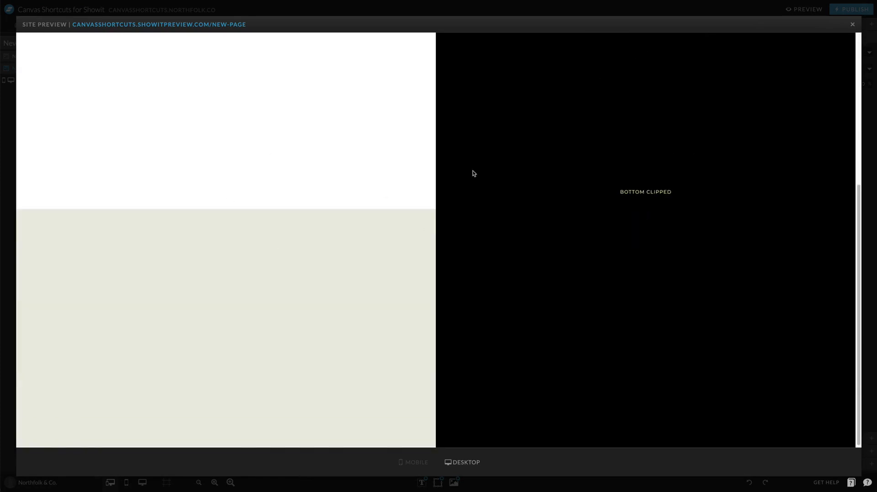
{"action": "scroll", "coordinate": [383, 257], "scroll_direction": "up", "scroll_amount": 5}
{"action": "scroll", "coordinate": [294, 260], "scroll_direction": "down", "scroll_amount": 5}
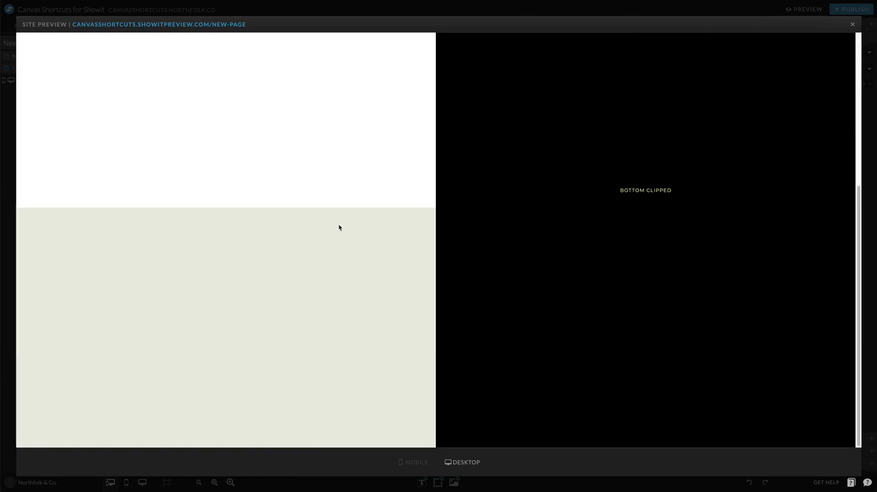
{"action": "left_click", "coordinate": [560, 9]}
Step: Make the window-height canvas sticky to Top and preview the page's scrolling
{"action": "left_click", "coordinate": [454, 151]}
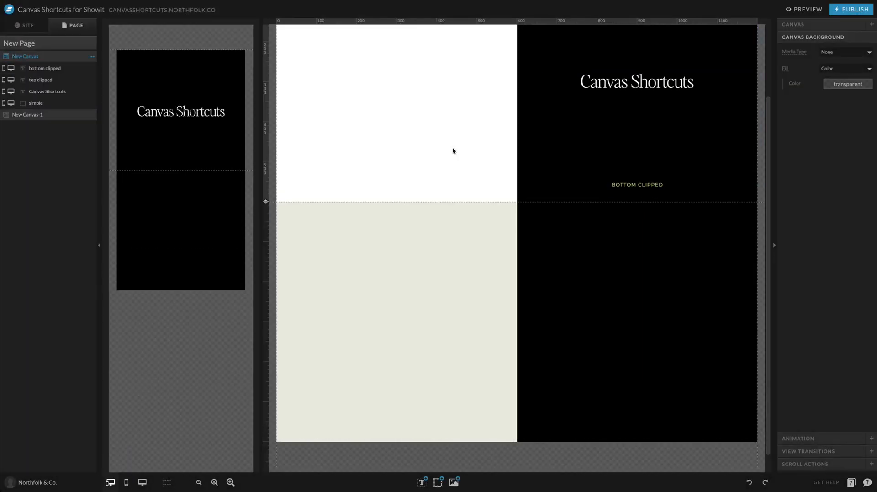
{"action": "scroll", "coordinate": [454, 151], "scroll_direction": "up", "scroll_amount": 2}
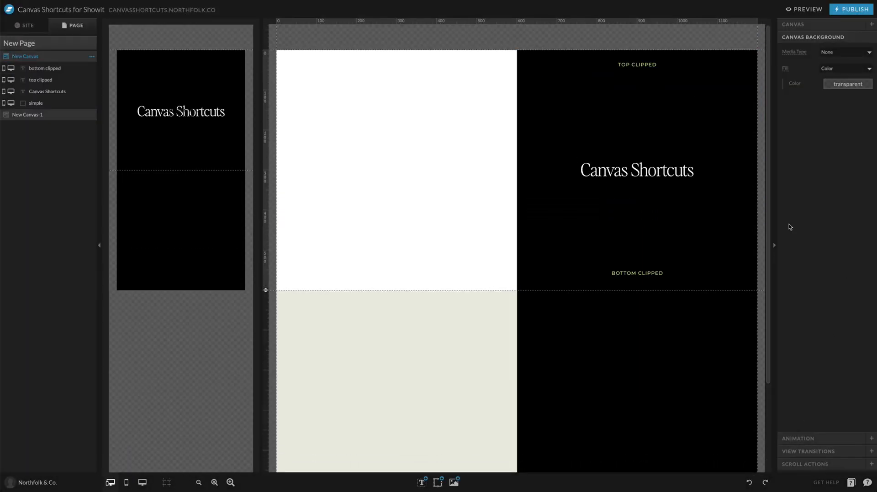
{"action": "left_click", "coordinate": [809, 25]}
{"action": "left_click", "coordinate": [836, 153]}
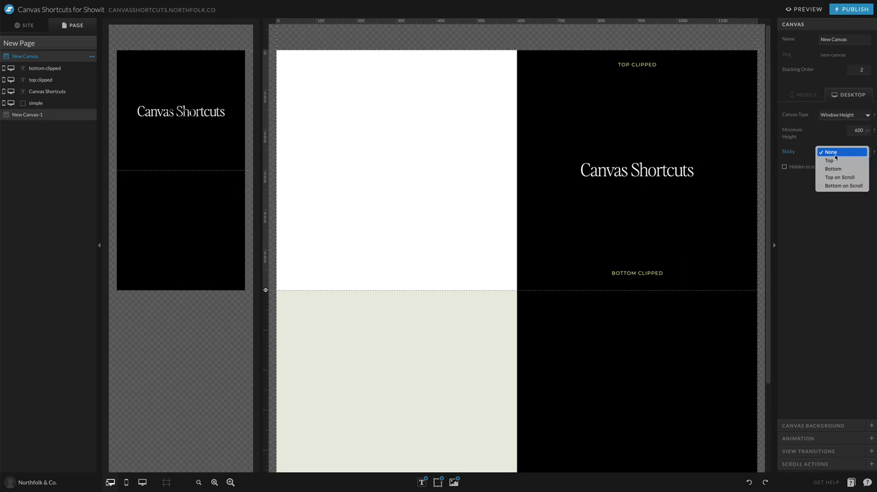
{"action": "left_click", "coordinate": [836, 160]}
{"action": "left_click", "coordinate": [798, 9]}
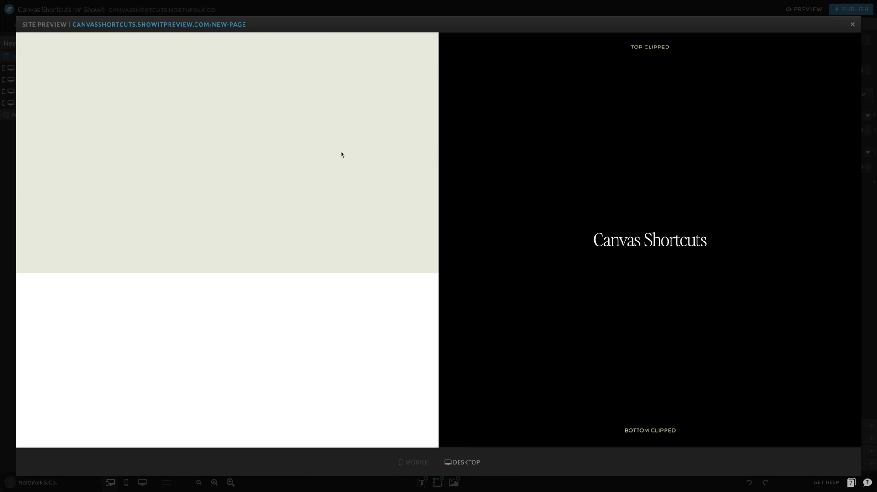
{"action": "left_click", "coordinate": [476, 11]}
Step: Add a paragraph text box about 366 by 252 px on the pale half of the second canvas
{"action": "scroll", "coordinate": [466, 239], "scroll_direction": "down", "scroll_amount": 3}
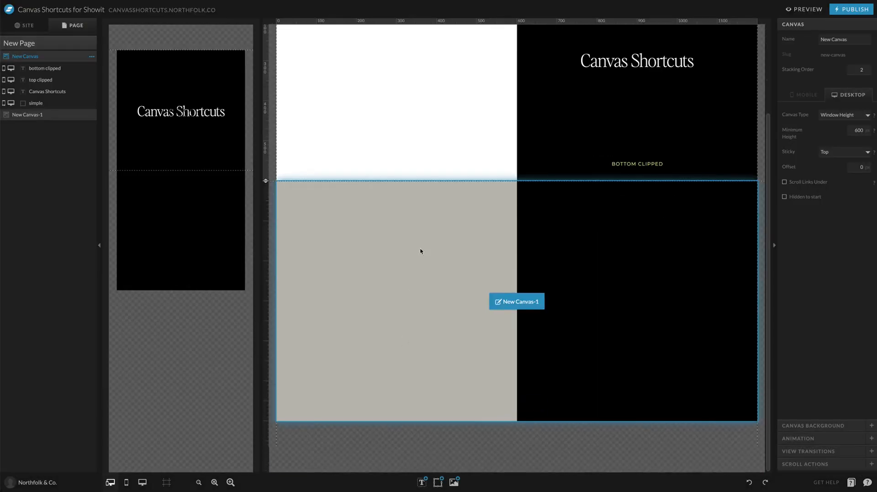
{"action": "left_click", "coordinate": [419, 250]}
{"action": "mouse_move", "coordinate": [421, 481]}
{"action": "left_click", "coordinate": [427, 466]}
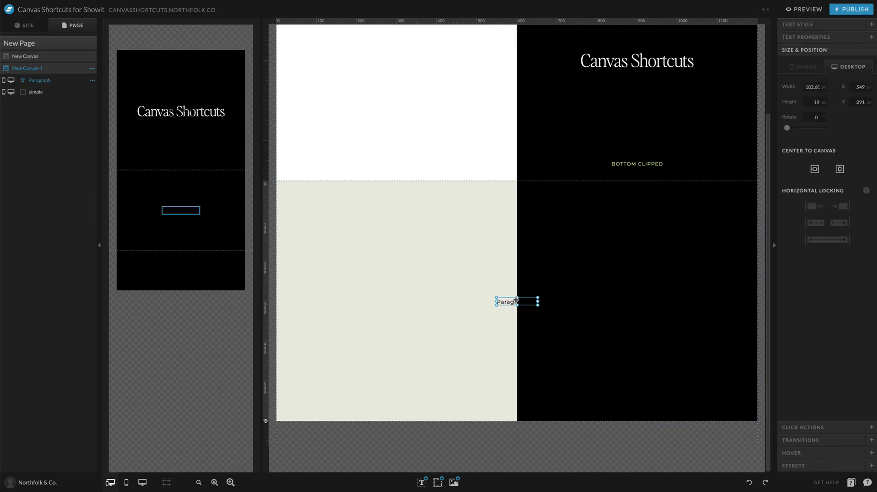
{"action": "left_click_drag", "start_coordinate": [517, 300], "coordinate": [476, 311]}
Step: Try to fill the paragraph text box with the word "Paragraph" repeated without spaces
{"action": "double_click", "coordinate": [361, 224]}
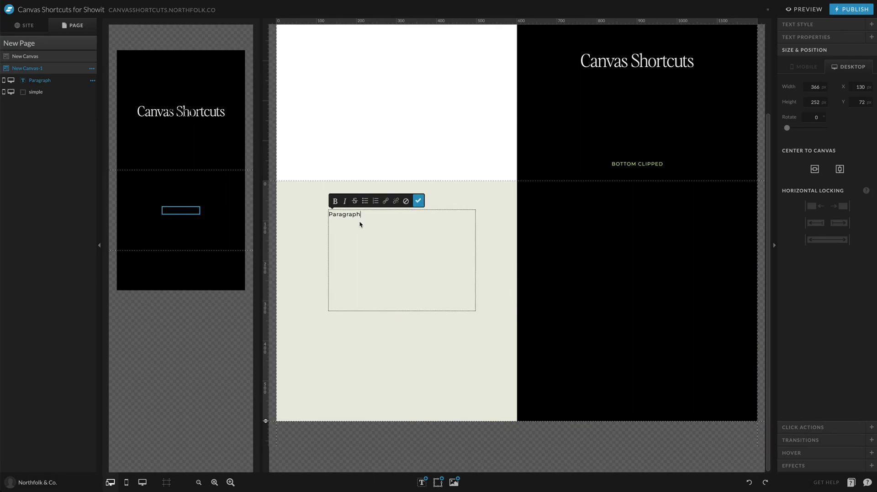
{"action": "key", "text": "ctrl+a"}
{"action": "key", "text": "ctrl+c"}
{"action": "key", "text": "ctrl+v"}
{"action": "key", "text": "ctrl+v"}
{"action": "key", "text": "ctrl+v"}
{"action": "key", "text": "ctrl+v"}
{"action": "key", "text": "ctrl+v"}
{"action": "key", "text": "Return"}
{"action": "left_click", "coordinate": [477, 202]}
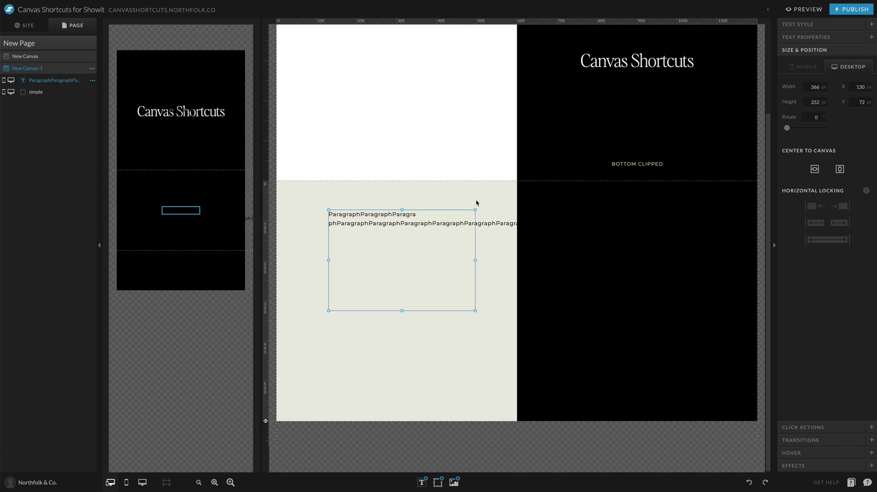
Step: Replace the text box's contents with "Paragraph" repeated 18 times with spaces, and shift the text slightly left and down
{"action": "double_click", "coordinate": [432, 234]}
{"action": "key", "text": "ctrl+a"}
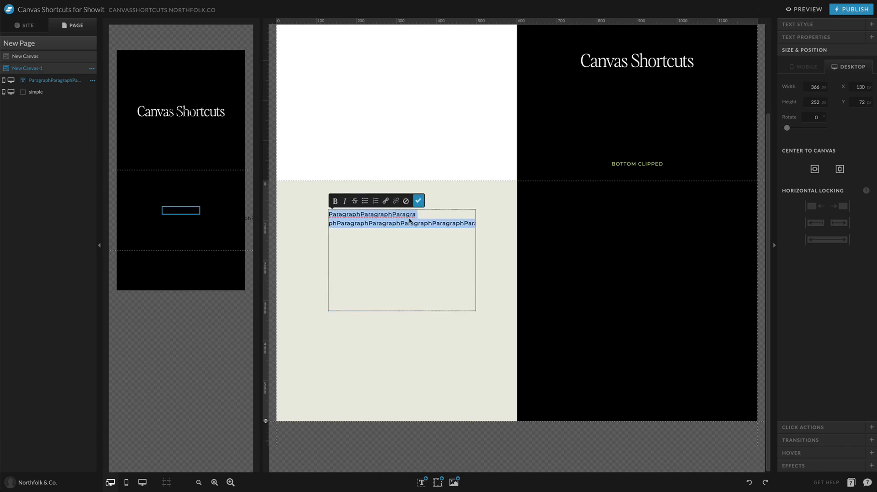
{"action": "key", "text": "ctrl+v"}
{"action": "key", "text": "ctrl+a"}
{"action": "key", "text": "ctrl+c"}
{"action": "key", "text": "Right"}
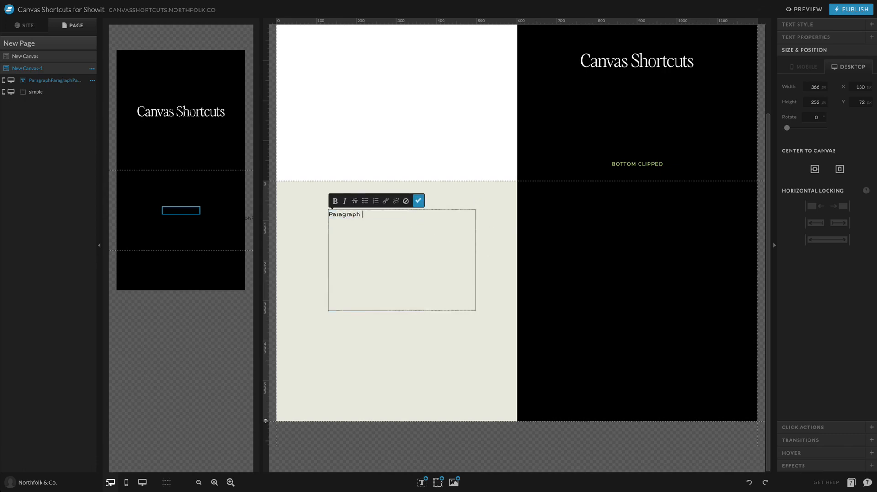
{"action": "key", "text": "ctrl+v"}
{"action": "key", "text": "ctrl+v"}
{"action": "key", "text": "ctrl+v"}
{"action": "key", "text": "ctrl+v"}
{"action": "key", "text": "ctrl+v"}
{"action": "key", "text": "ctrl+v"}
{"action": "key", "text": "ctrl+v"}
{"action": "key", "text": "ctrl+v"}
{"action": "key", "text": "ctrl+v"}
{"action": "key", "text": "ctrl+v"}
{"action": "key", "text": "ctrl+v"}
{"action": "key", "text": "ctrl+v"}
{"action": "key", "text": "ctrl+v"}
{"action": "key", "text": "ctrl+v"}
{"action": "key", "text": "ctrl+v"}
{"action": "key", "text": "ctrl+v"}
{"action": "key", "text": "ctrl+v"}
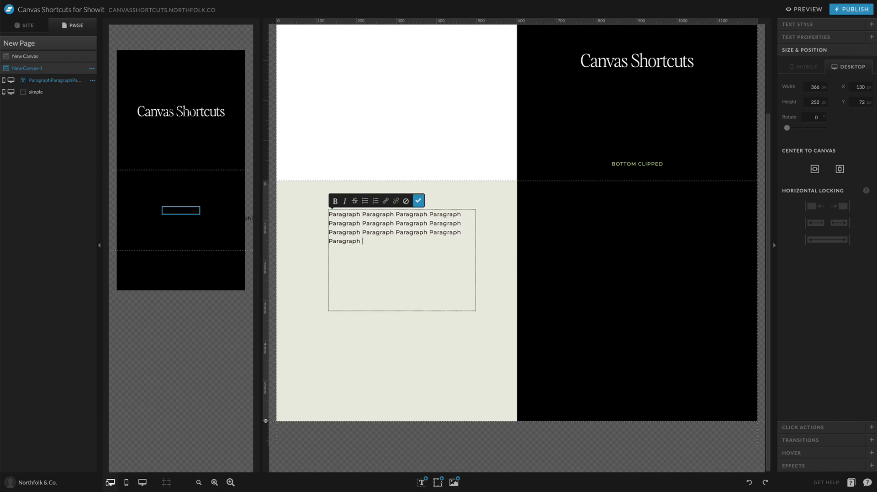
{"action": "key", "text": "Escape"}
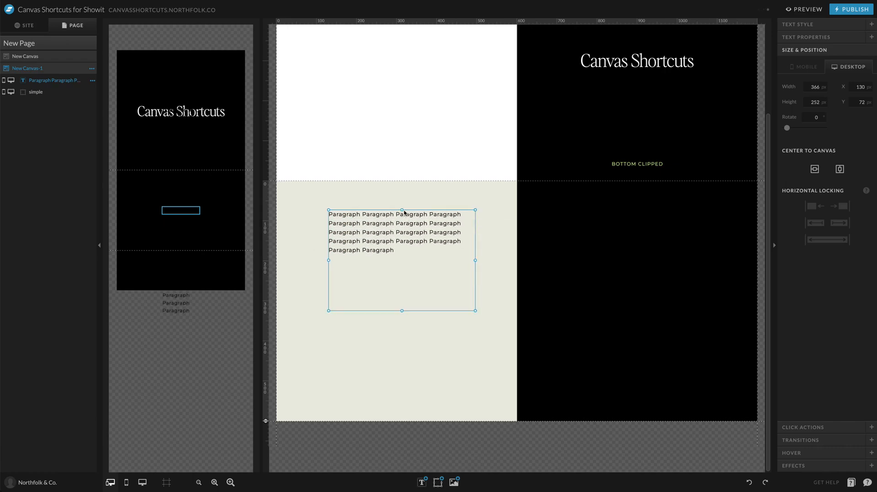
{"action": "left_click_drag", "start_coordinate": [403, 209], "coordinate": [399, 230]}
{"action": "left_click", "coordinate": [389, 302]}
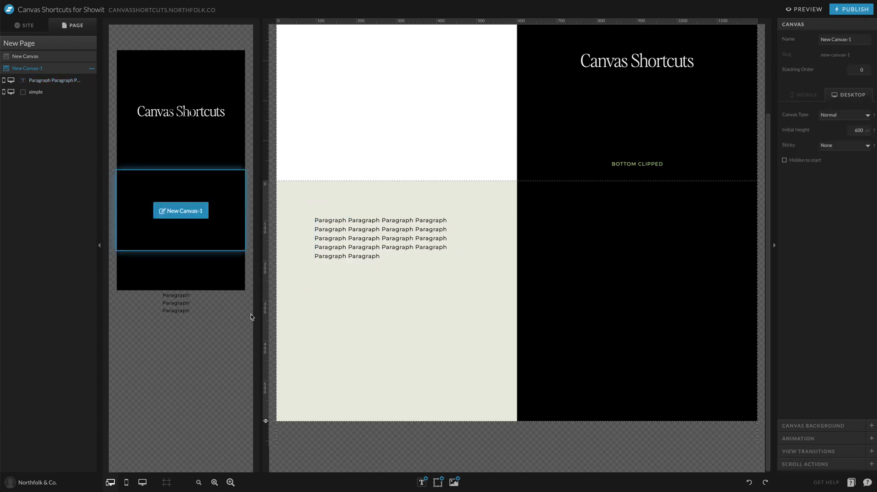
Step: Hide the black rectangle of the second canvas in the mobile layout
{"action": "left_click", "coordinate": [180, 192]}
{"action": "left_click", "coordinate": [202, 177]}
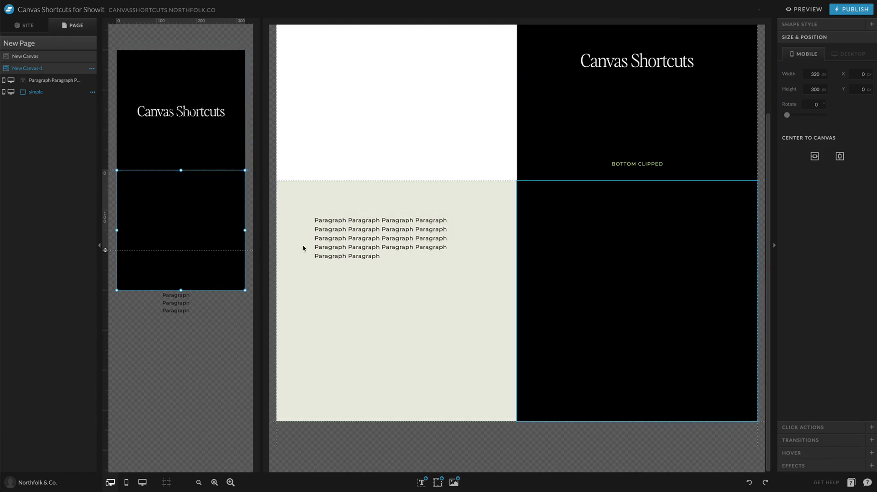
{"action": "scroll", "coordinate": [589, 143], "scroll_direction": "up", "scroll_amount": 2}
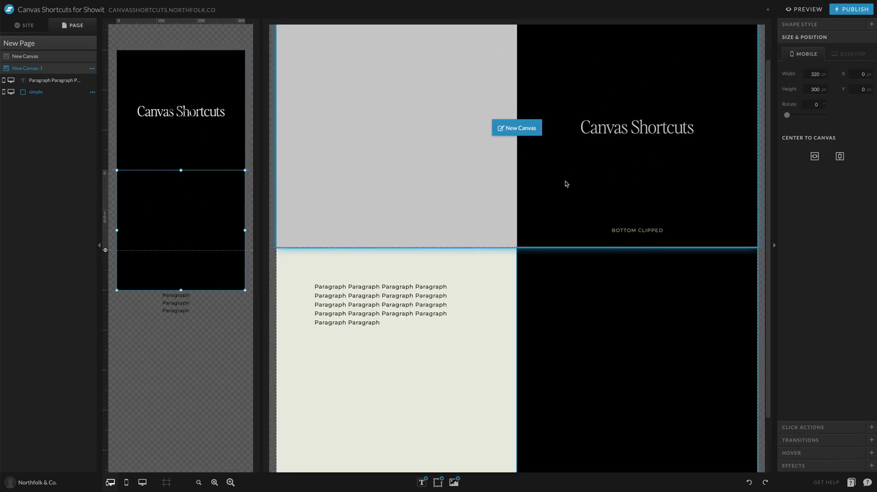
{"action": "scroll", "coordinate": [565, 183], "scroll_direction": "down", "scroll_amount": 2}
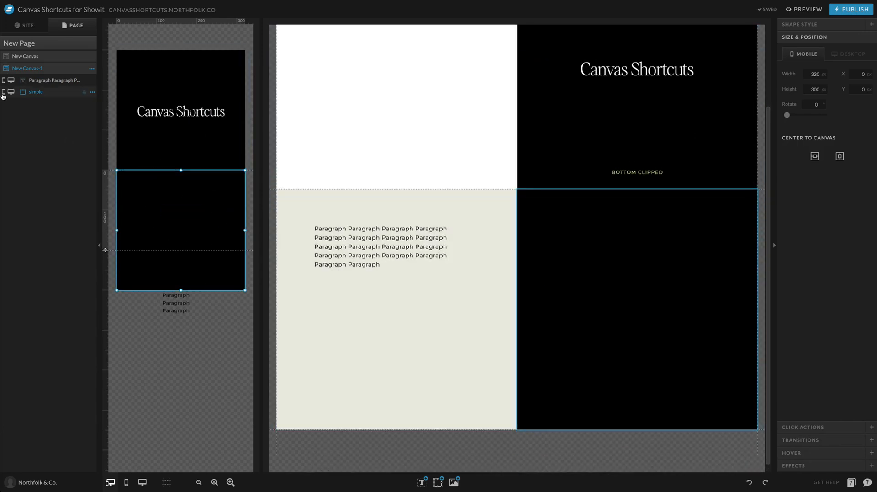
{"action": "left_click", "coordinate": [4, 93]}
Step: Resize the second canvas's mobile paragraph box to about 262 by 118 px and place it at about X 29, Y 41
{"action": "left_click", "coordinate": [250, 207]}
{"action": "left_click", "coordinate": [192, 211]}
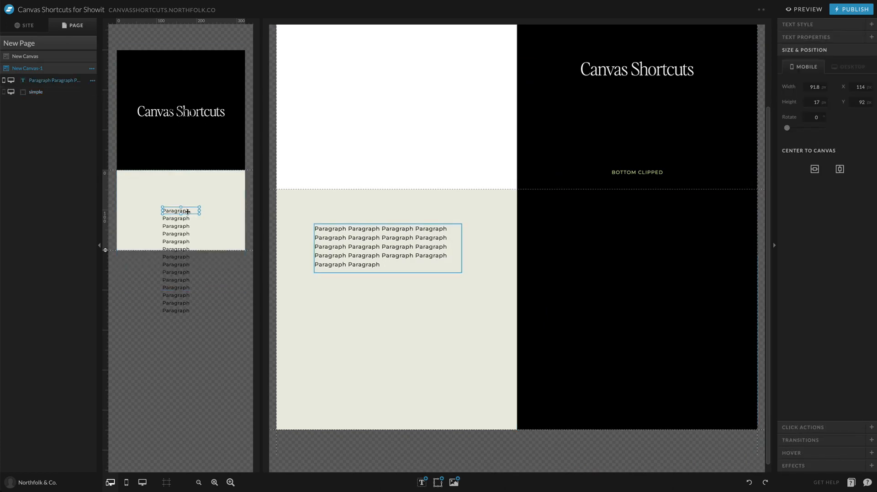
{"action": "left_click_drag", "start_coordinate": [186, 210], "coordinate": [212, 216]}
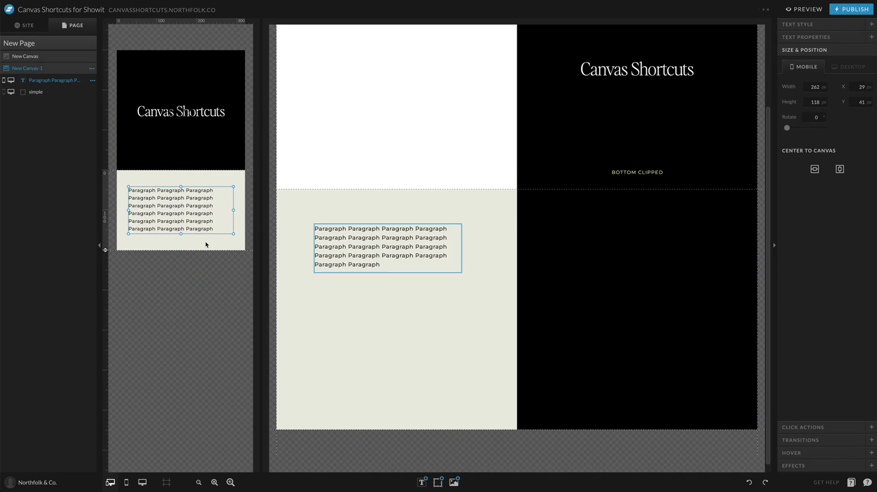
{"action": "left_click", "coordinate": [209, 244]}
Step: Set the first canvas's mobile canvas type to Window Height
{"action": "left_click", "coordinate": [202, 161]}
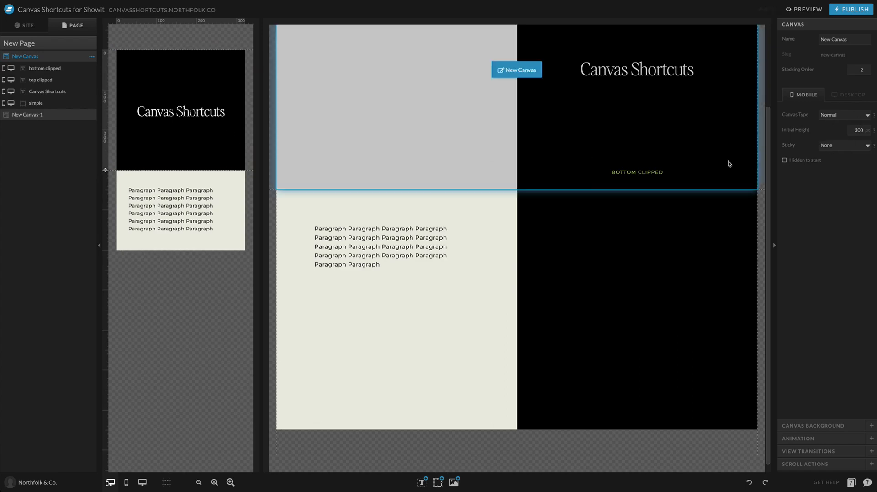
{"action": "left_click", "coordinate": [848, 116]}
{"action": "left_click", "coordinate": [492, 125]}
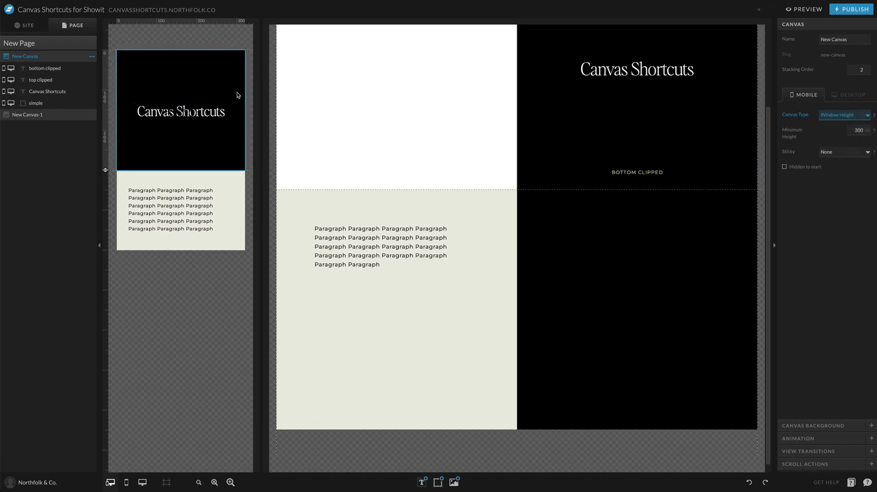
Step: On mobile, make the BOTTOM CLIPPED label 196 px wide at X 62, Y 267, lock it to the bottom, and position the title at Y 114
{"action": "left_click_drag", "start_coordinate": [172, 118], "coordinate": [174, 73]}
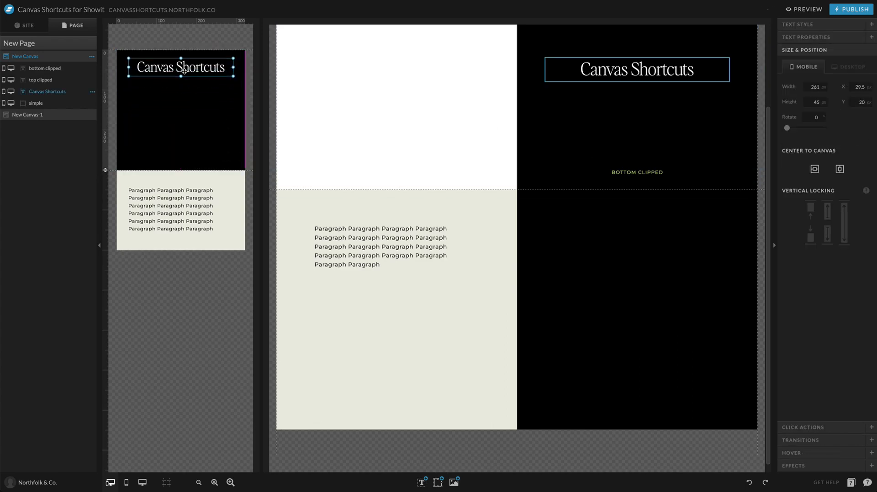
{"action": "left_click", "coordinate": [181, 130]}
{"action": "left_click_drag", "start_coordinate": [176, 150], "coordinate": [222, 160]}
{"action": "left_click", "coordinate": [607, 173]}
{"action": "left_click", "coordinate": [195, 160]}
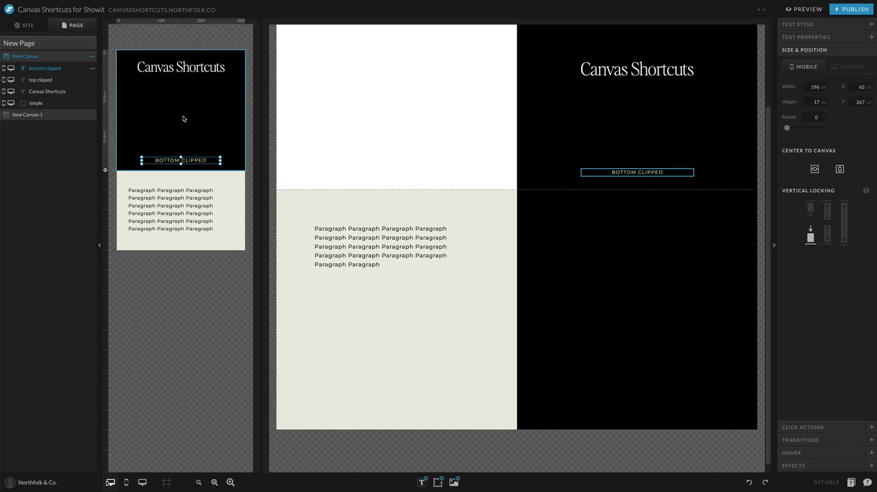
{"action": "left_click_drag", "start_coordinate": [201, 66], "coordinate": [189, 110]}
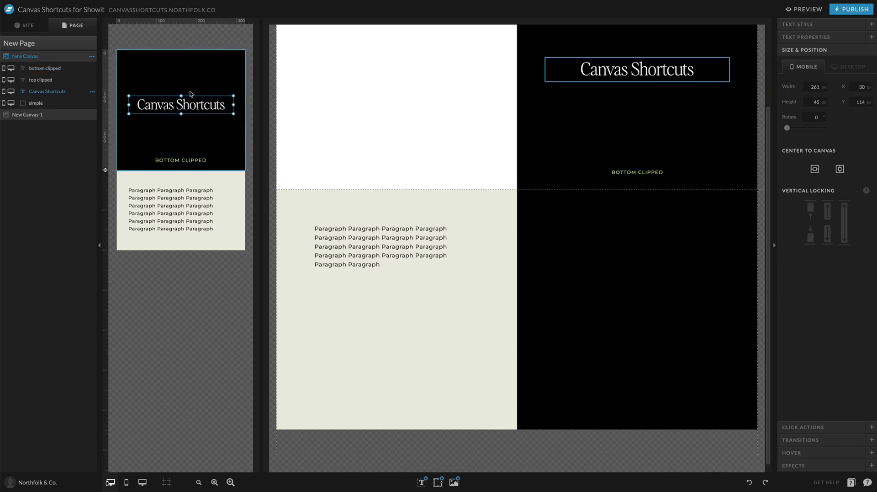
Step: On mobile, widen the TOP CLIPPED label to 200 px, move it above the title, and center both clipped labels horizontally on the canvas
{"action": "left_click", "coordinate": [583, 142]}
{"action": "left_click", "coordinate": [638, 64]}
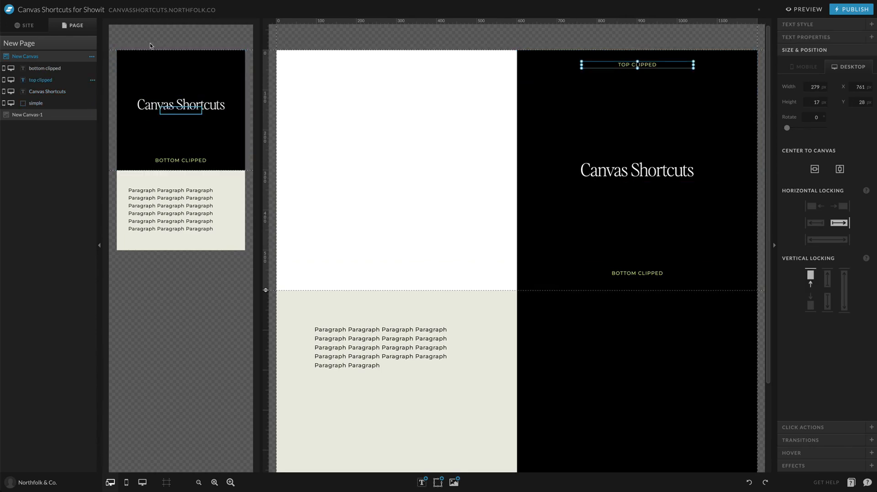
{"action": "left_click", "coordinate": [187, 92]}
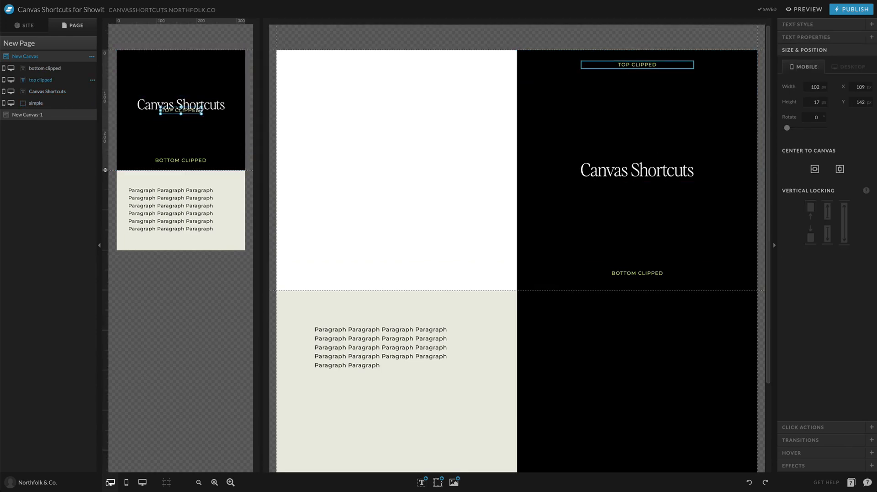
{"action": "left_click_drag", "start_coordinate": [202, 111], "coordinate": [205, 66]}
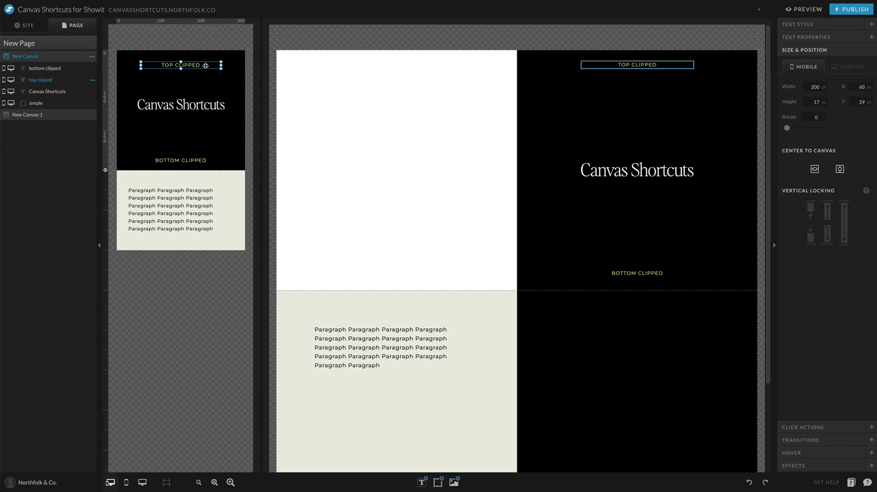
{"action": "left_click", "coordinate": [197, 160], "text": "shift"}
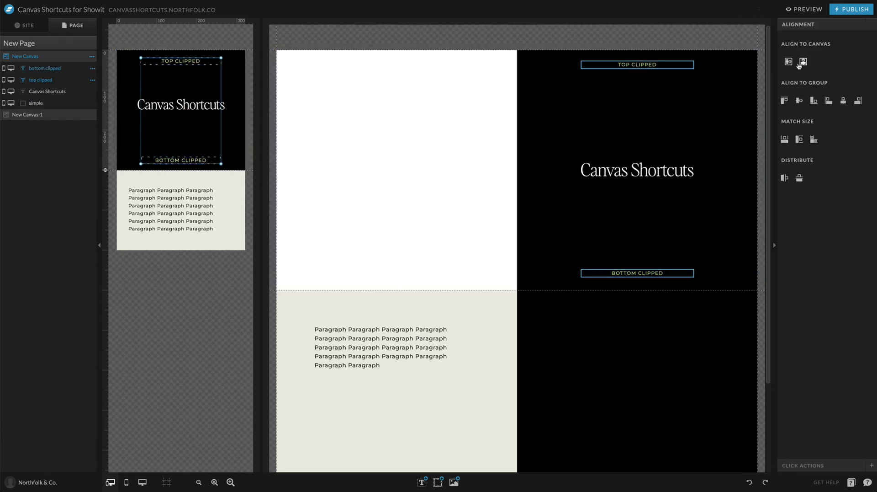
{"action": "left_click", "coordinate": [790, 63]}
{"action": "left_click", "coordinate": [247, 61]}
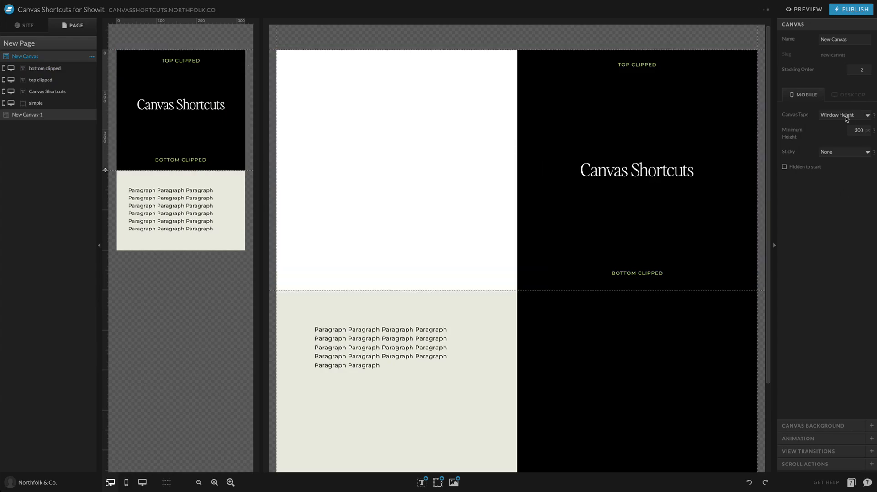
Step: Preview the mobile page and scroll through it to examine how the window-height canvas behaves
{"action": "left_click", "coordinate": [805, 9]}
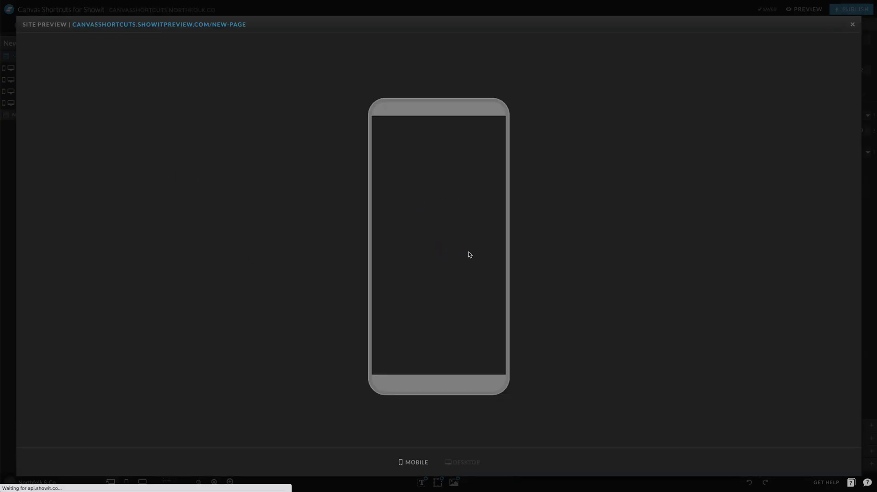
{"action": "scroll", "coordinate": [442, 291], "scroll_direction": "down", "scroll_amount": 3}
{"action": "scroll", "coordinate": [440, 289], "scroll_direction": "up", "scroll_amount": 3}
{"action": "scroll", "coordinate": [440, 290], "scroll_direction": "down", "scroll_amount": 3}
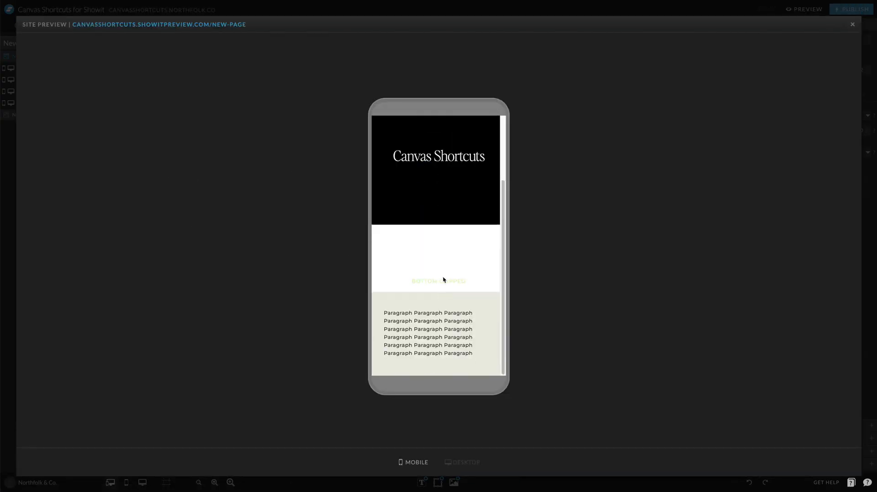
{"action": "key", "text": "Escape"}
Step: Lock the first canvas's mobile black rectangle to stretch vertically over the full canvas height, and preview the mobile page
{"action": "left_click", "coordinate": [626, 146]}
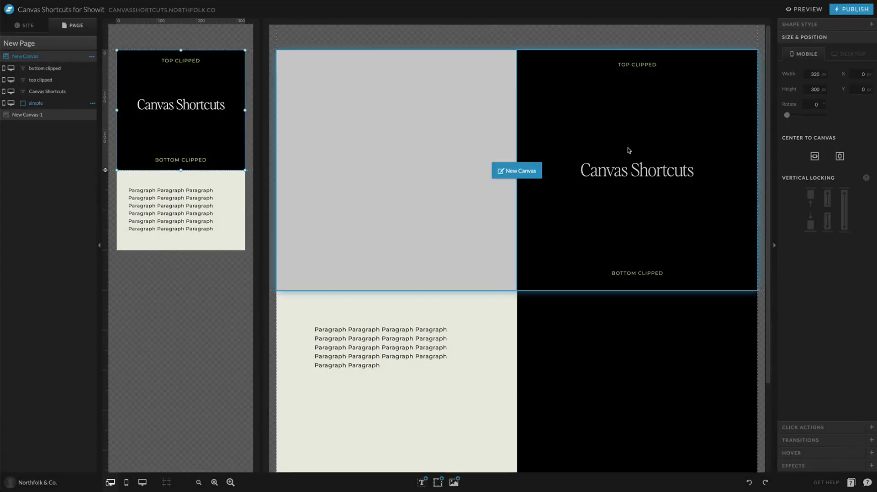
{"action": "left_click", "coordinate": [805, 9]}
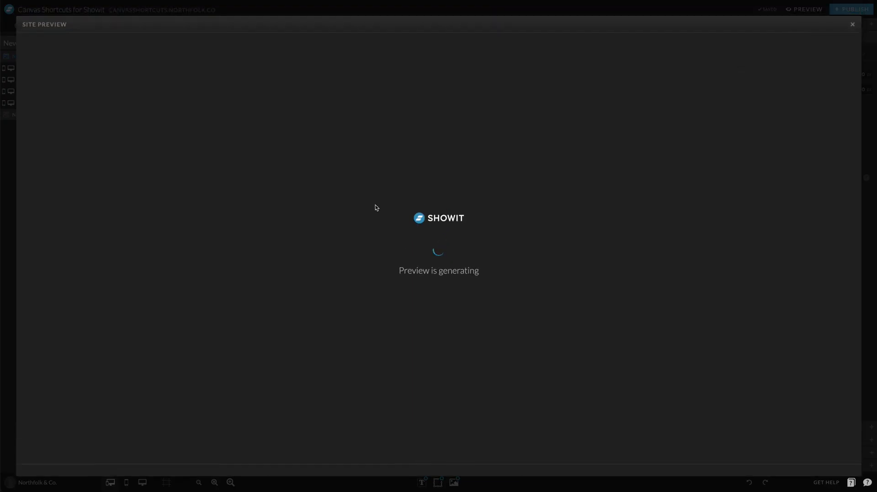
{"action": "scroll", "coordinate": [464, 292], "scroll_direction": "down", "scroll_amount": 2}
{"action": "scroll", "coordinate": [464, 292], "scroll_direction": "up", "scroll_amount": 2}
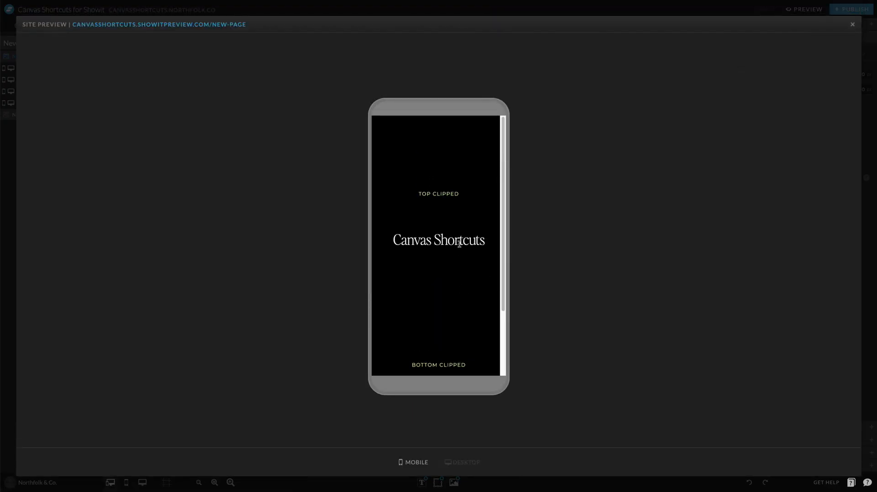
{"action": "key", "text": "Escape"}
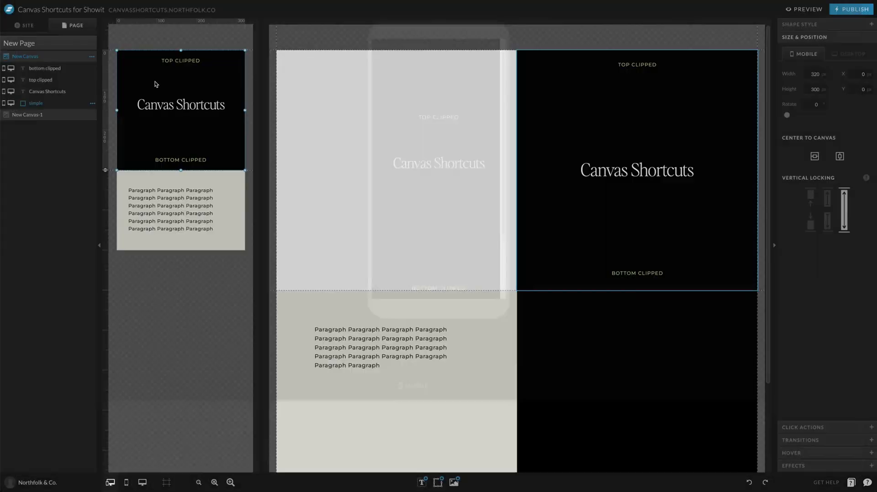
Step: Lock the mobile TOP CLIPPED label to the canvas top, and preview the page in both mobile and desktop views
{"action": "left_click", "coordinate": [612, 65]}
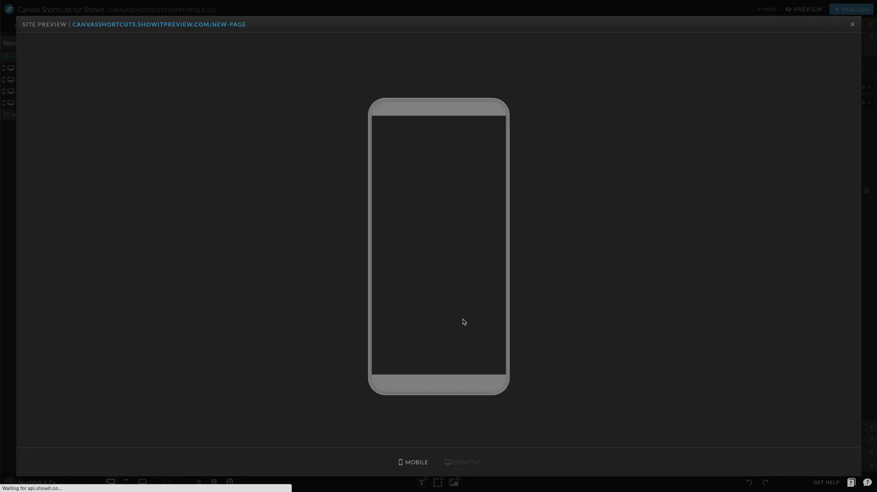
{"action": "scroll", "coordinate": [440, 231], "scroll_direction": "down", "scroll_amount": 2}
{"action": "scroll", "coordinate": [441, 232], "scroll_direction": "up", "scroll_amount": 2}
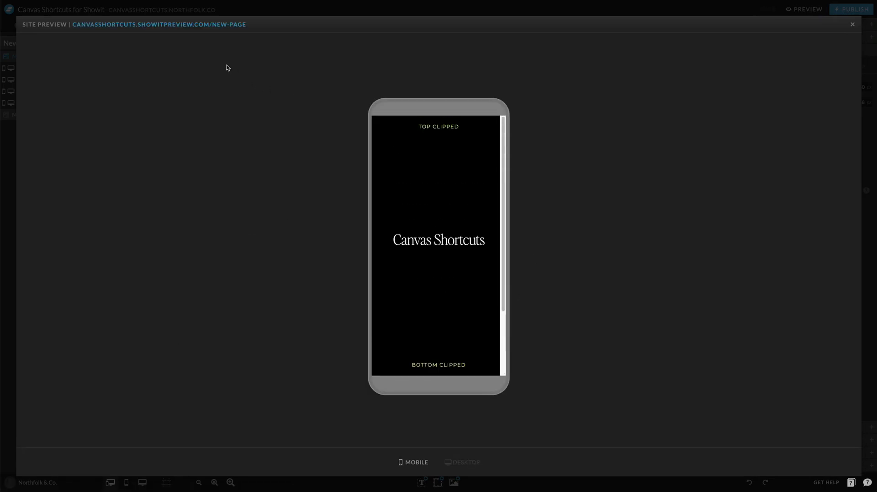
{"action": "left_click", "coordinate": [470, 464]}
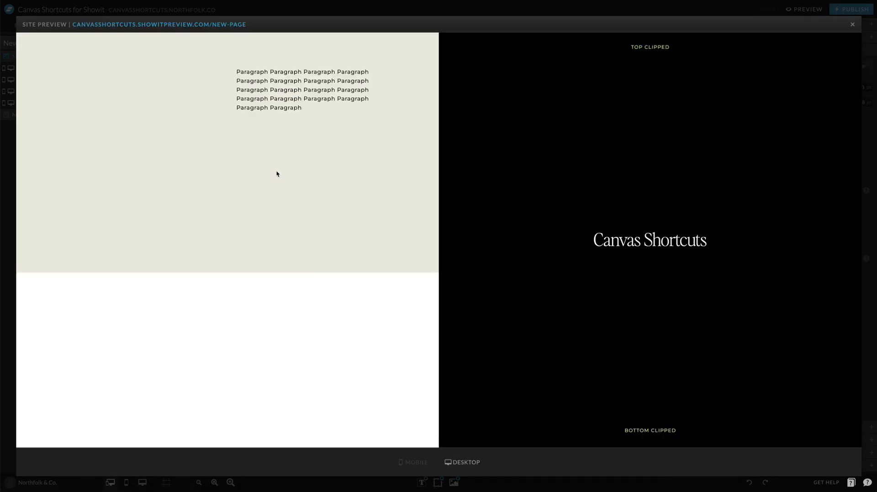
{"action": "left_click", "coordinate": [400, 9]}
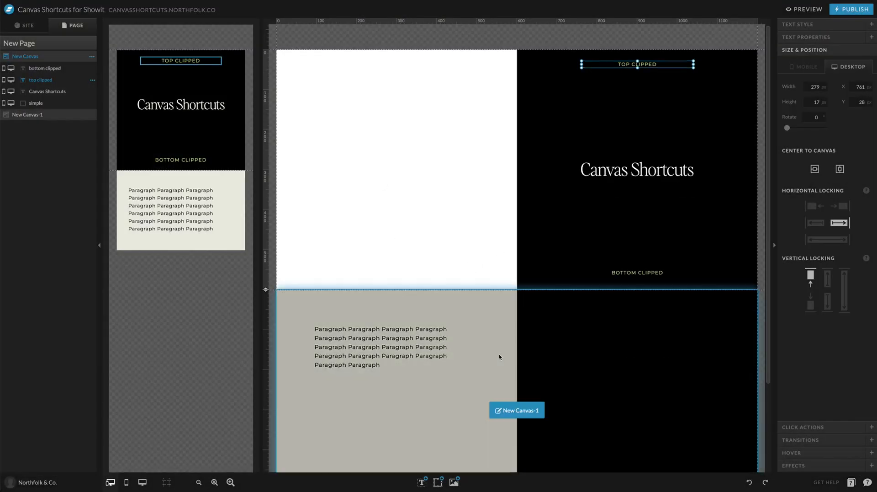
Step: Move the desktop paragraph box to X 112, Y 112, lock it to stretch horizontally within the left half, and preview the page
{"action": "left_click", "coordinate": [499, 357]}
{"action": "scroll", "coordinate": [450, 323], "scroll_direction": "down", "scroll_amount": 3}
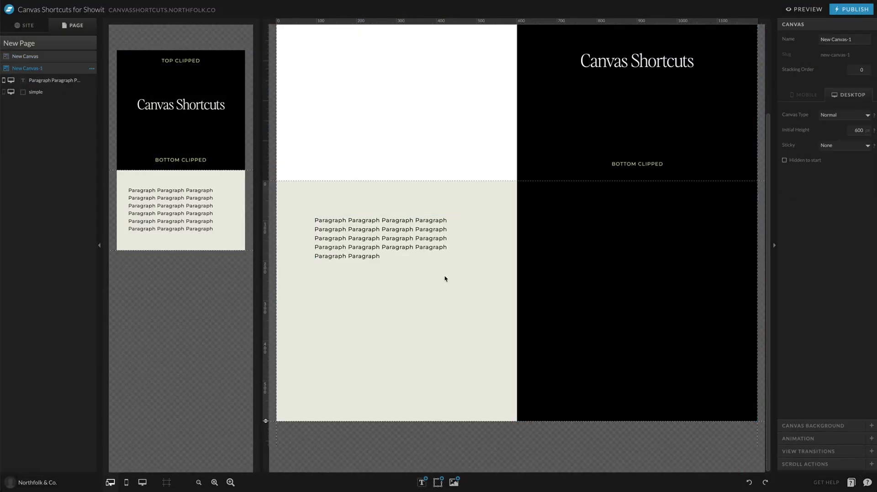
{"action": "mouse_move", "coordinate": [362, 239]}
{"action": "left_mouse_down"}
{"action": "mouse_move", "coordinate": [376, 254]}
{"action": "mouse_move", "coordinate": [368, 250]}
{"action": "left_mouse_up"}
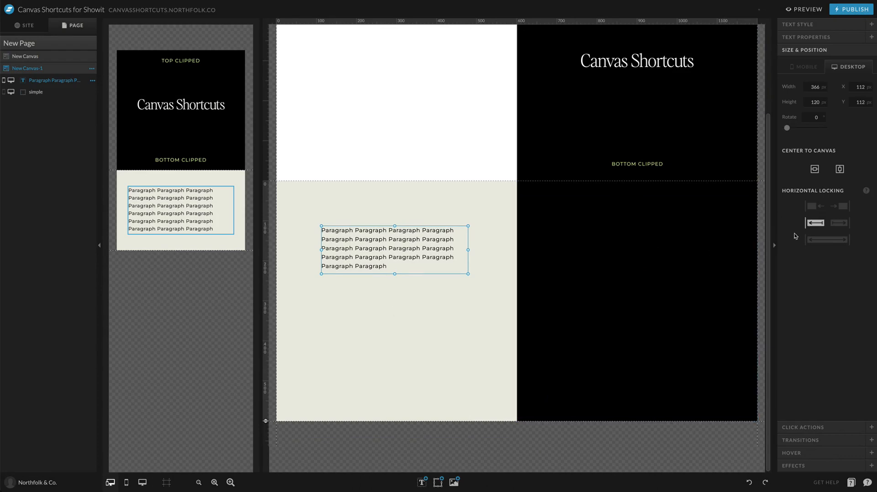
{"action": "left_click", "coordinate": [805, 9]}
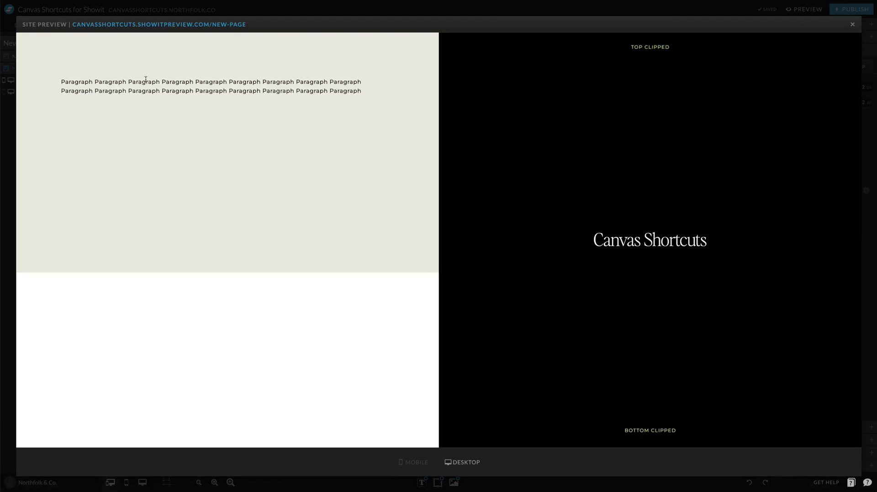
{"action": "left_click", "coordinate": [357, 5]}
Step: Center-align the desktop paragraph text and widen its box evenly on both sides
{"action": "left_click", "coordinate": [829, 23]}
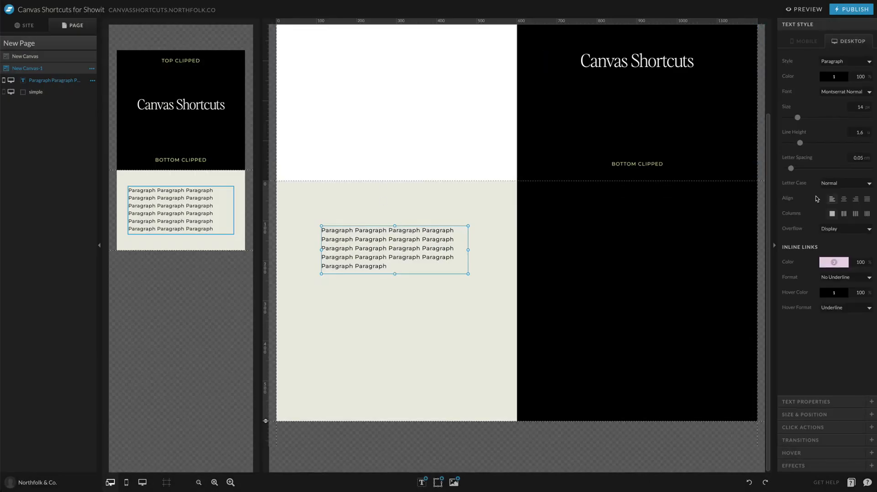
{"action": "left_click", "coordinate": [844, 199]}
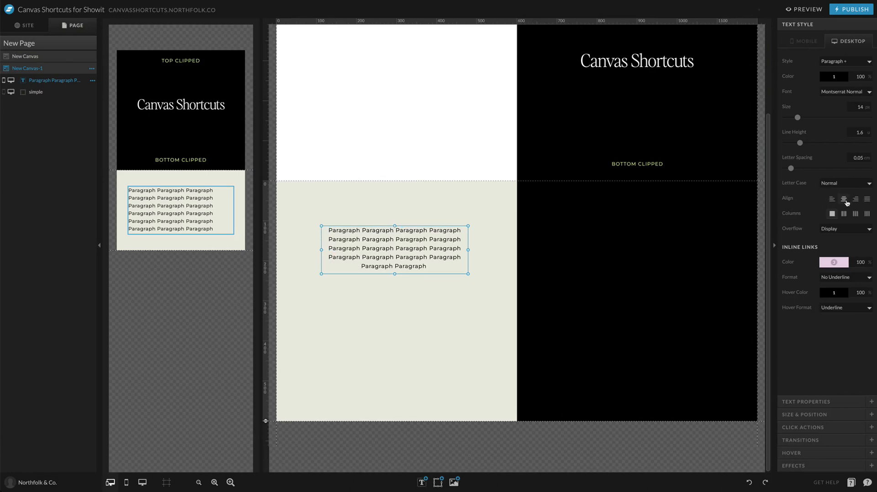
{"action": "double_click", "coordinate": [342, 264]}
{"action": "key", "text": "Escape"}
{"action": "left_click_drag", "start_coordinate": [464, 249], "coordinate": [482, 241]}
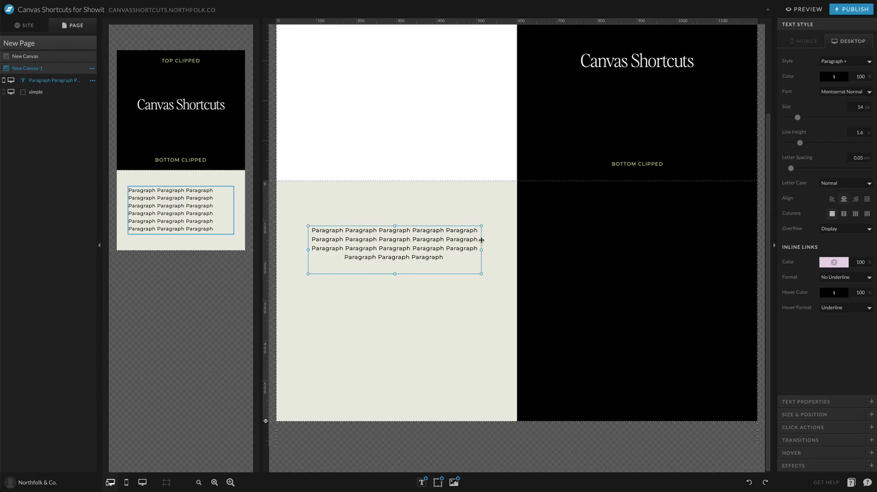
Step: Insert line breaks in the paragraph text so its four lines hold 4, 5, 5 and 4 words
{"action": "double_click", "coordinate": [424, 247]}
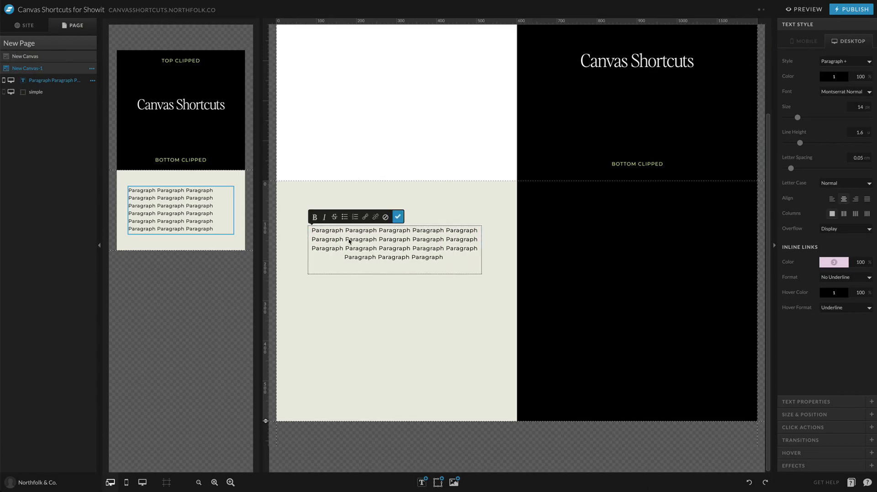
{"action": "left_click", "coordinate": [447, 229]}
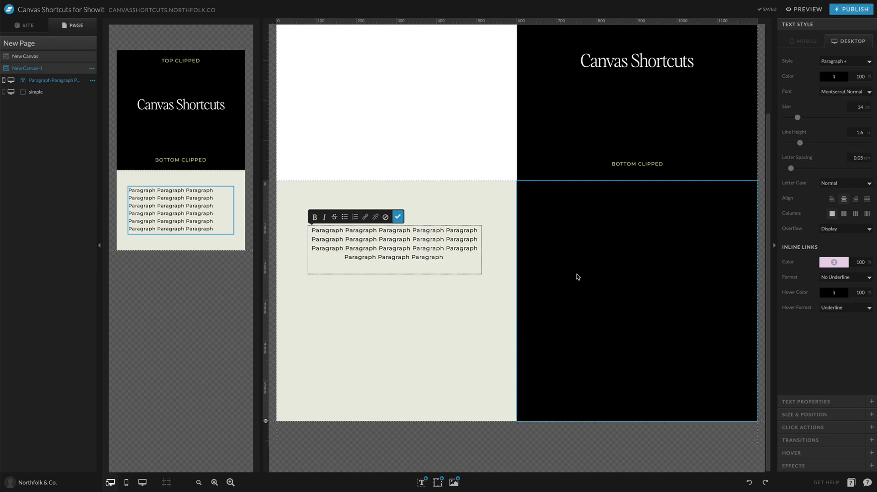
{"action": "key", "text": "Return"}
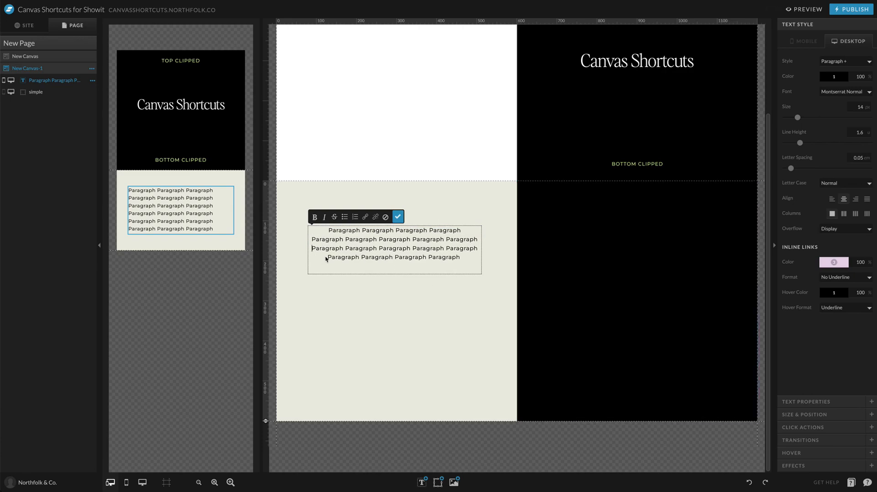
{"action": "key", "text": "Escape"}
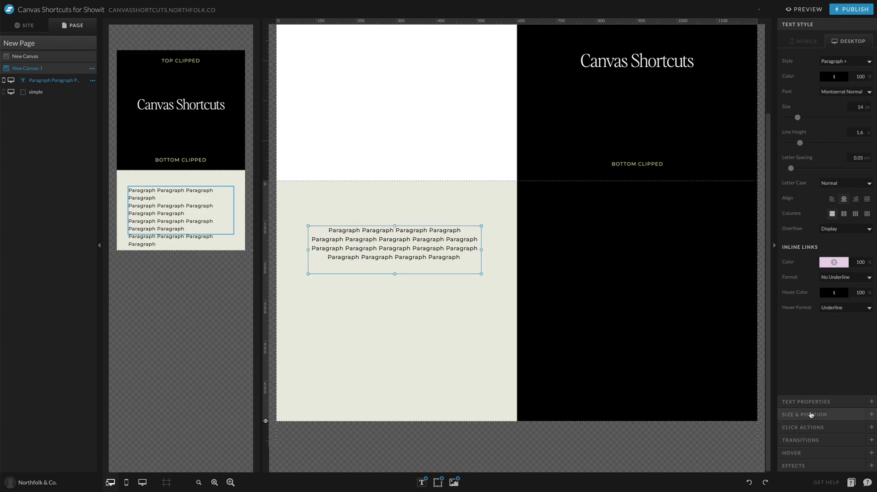
Step: Preview the page in desktop view to check the centered paragraph, and return to the editor
{"action": "left_click", "coordinate": [455, 323]}
{"action": "left_click", "coordinate": [791, 12]}
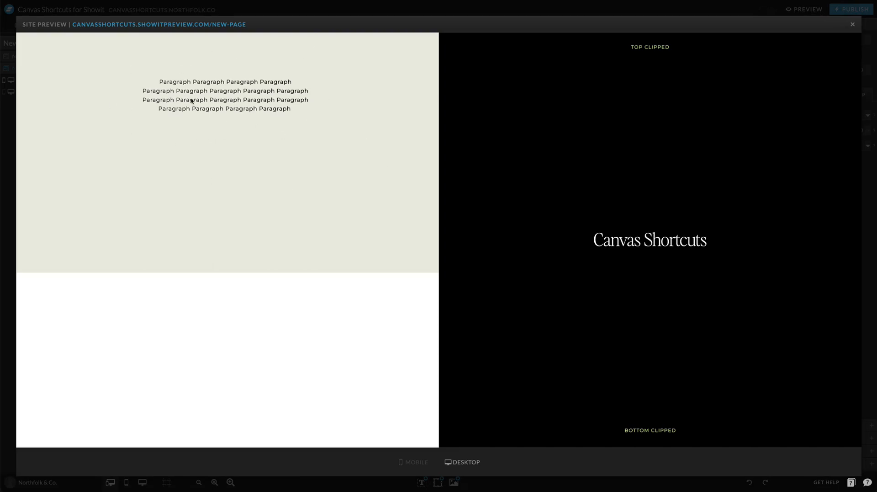
{"action": "left_click", "coordinate": [261, 2]}
{"action": "left_click", "coordinate": [378, 265]}
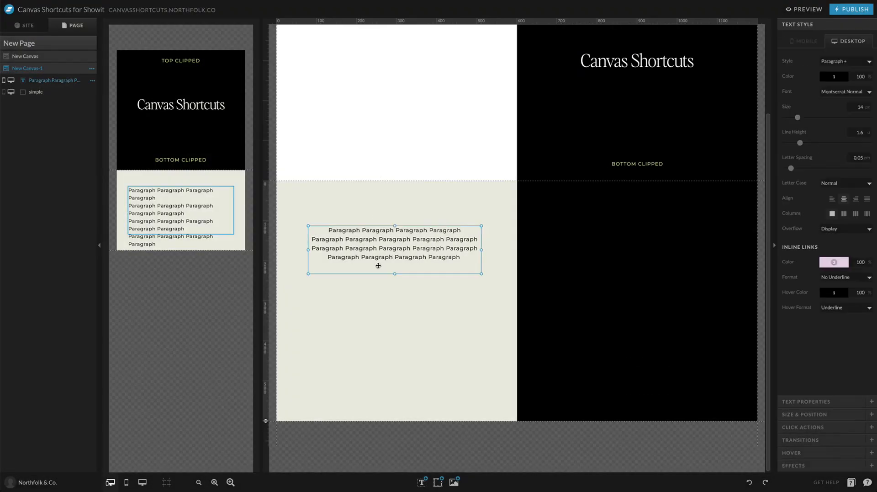
Step: Shorten the desktop paragraph box from its lower edge and place it slightly higher in the canvas
{"action": "left_click_drag", "start_coordinate": [441, 235], "coordinate": [435, 288]}
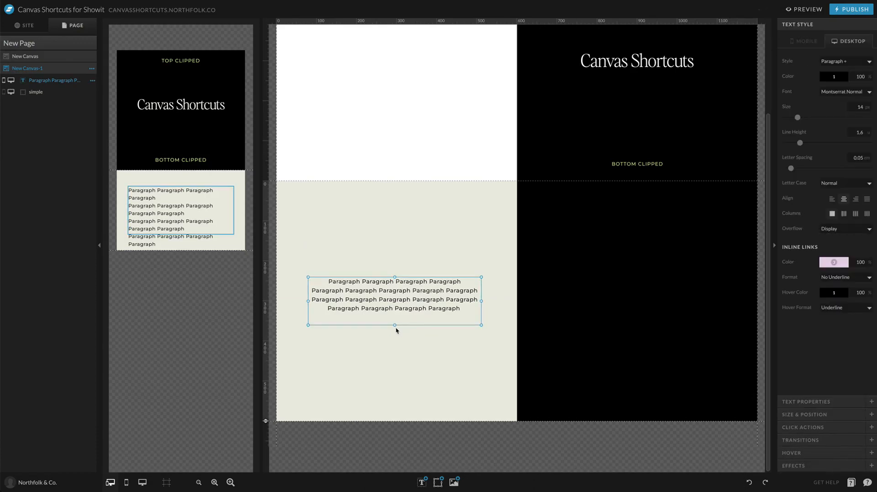
{"action": "left_click_drag", "start_coordinate": [396, 325], "coordinate": [434, 244]}
{"action": "left_click", "coordinate": [548, 256]}
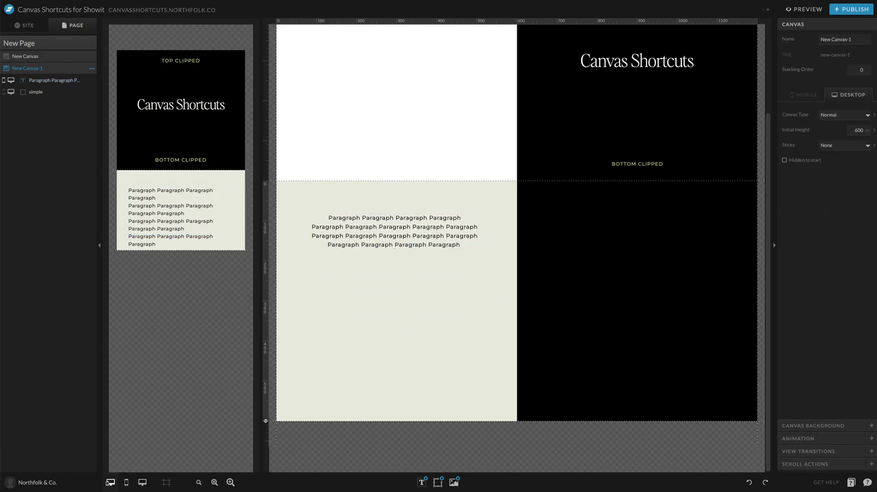
Step: Add the black-and-white mountain path photo from the BRAND - B&W folder to the content canvas
{"action": "left_click", "coordinate": [455, 482]}
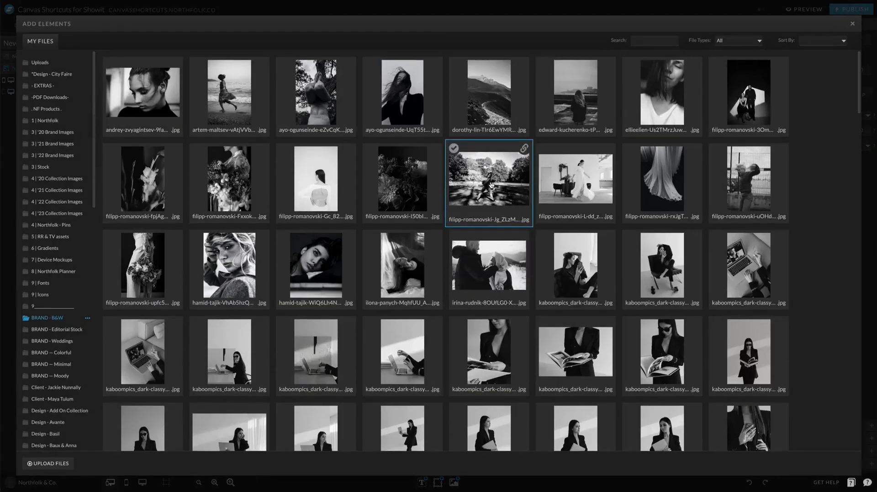
{"action": "left_click", "coordinate": [489, 94]}
{"action": "left_click", "coordinate": [842, 468]}
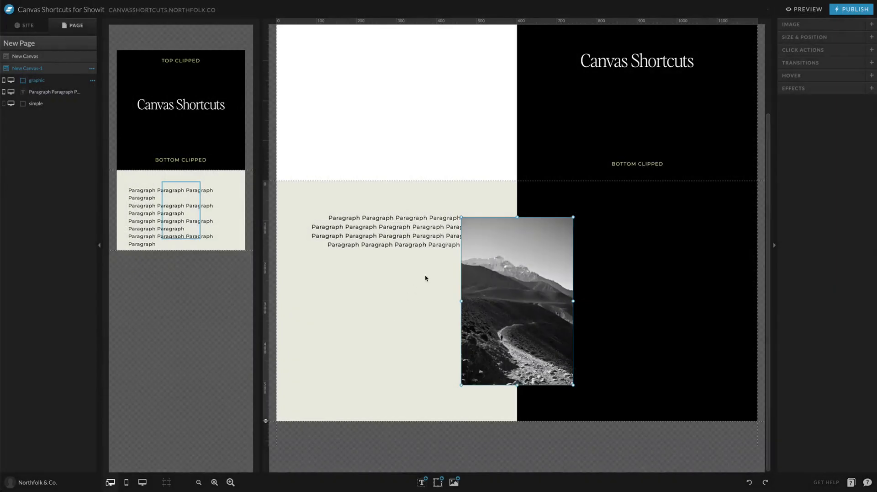
Step: Move the desktop photo below the paragraph and crop it to about 279 by 279 px at X 156, Y 213
{"action": "left_click_drag", "start_coordinate": [521, 297], "coordinate": [407, 315]}
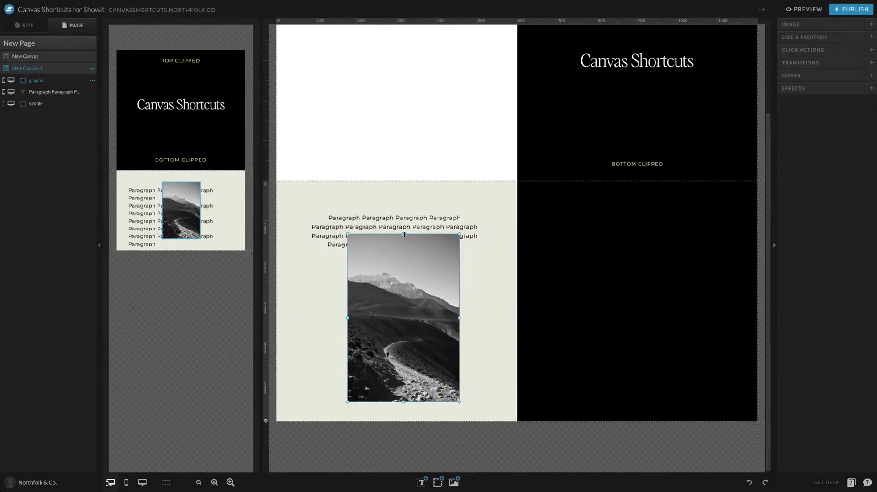
{"action": "left_click_drag", "start_coordinate": [406, 234], "coordinate": [397, 297]}
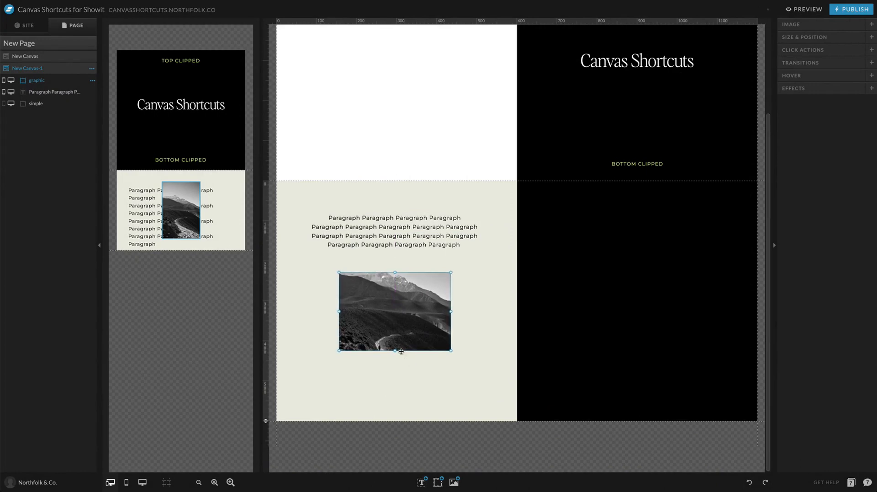
{"action": "mouse_move", "coordinate": [397, 351]}
{"action": "left_mouse_down"}
{"action": "mouse_move", "coordinate": [398, 384]}
{"action": "mouse_move", "coordinate": [404, 349]}
{"action": "left_mouse_up"}
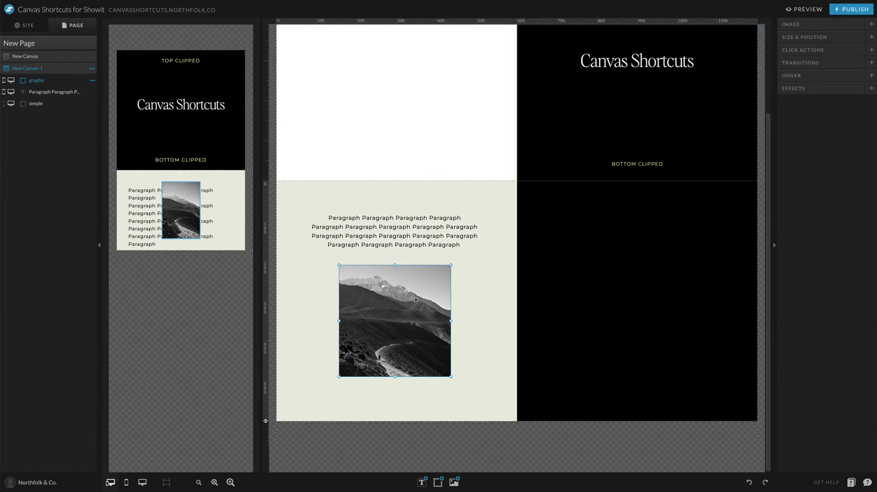
{"action": "left_click_drag", "start_coordinate": [416, 299], "coordinate": [415, 301]}
Step: Lock the desktop photo to stretch horizontally within the left half, and preview the page
{"action": "left_click", "coordinate": [805, 24]}
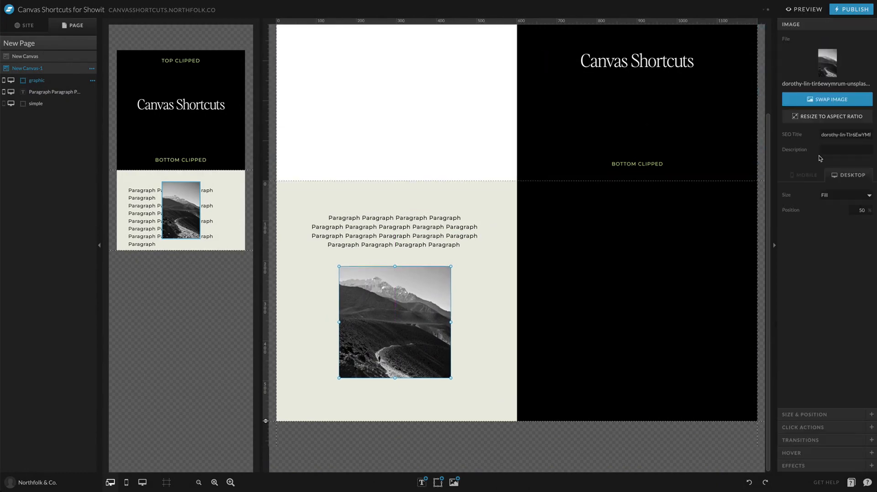
{"action": "scroll", "coordinate": [441, 280], "scroll_direction": "up", "scroll_amount": 1}
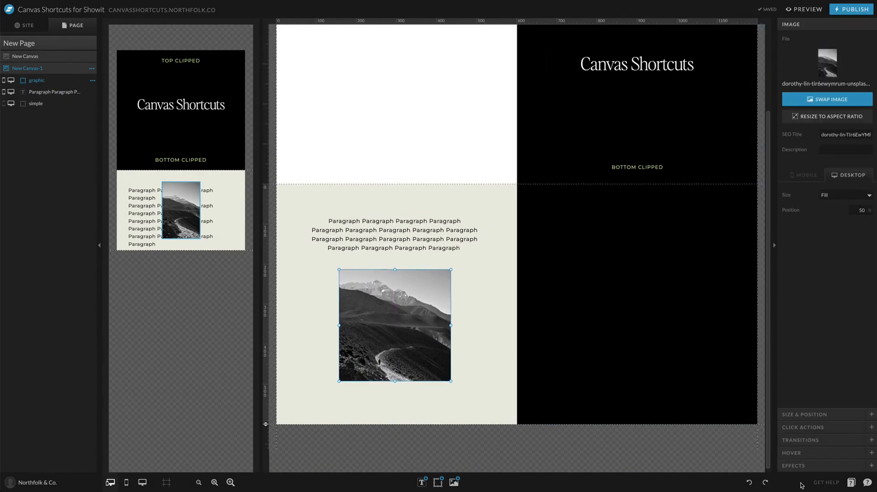
{"action": "left_click", "coordinate": [813, 414]}
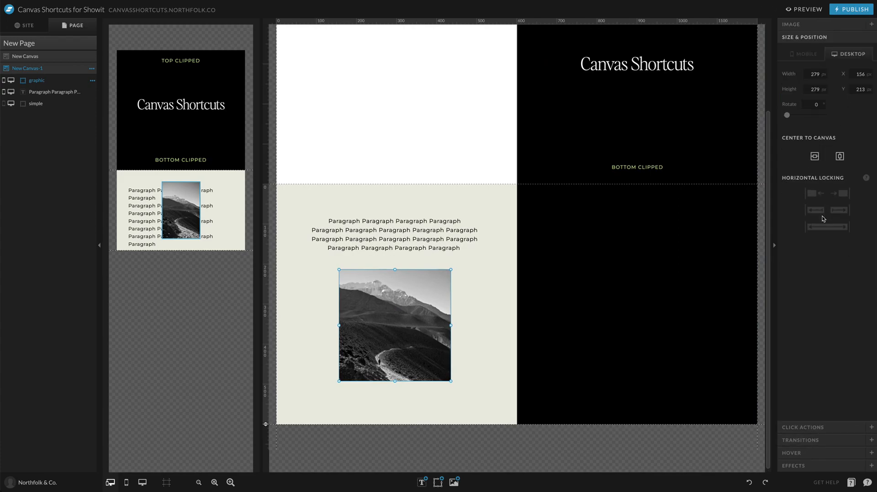
{"action": "left_click", "coordinate": [805, 9]}
Step: Try the Contain size mode on the desktop photo and preview the page
{"action": "left_click", "coordinate": [818, 24]}
{"action": "left_click", "coordinate": [844, 192]}
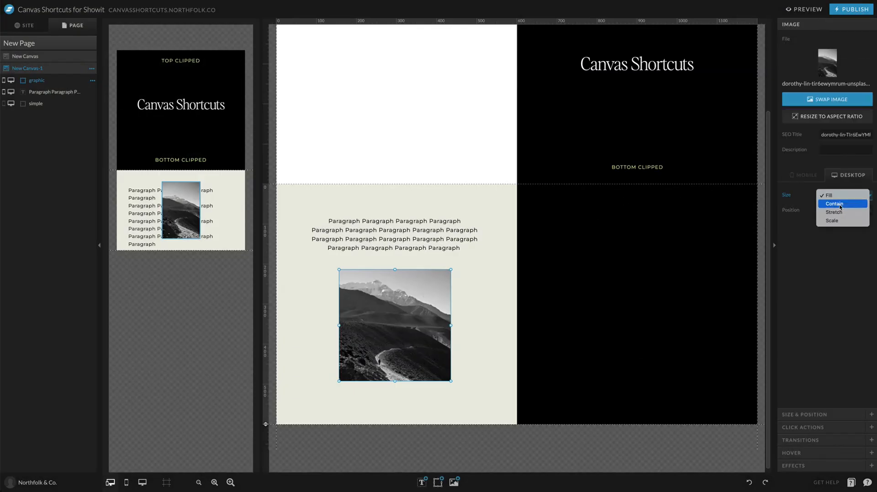
{"action": "left_click", "coordinate": [841, 205]}
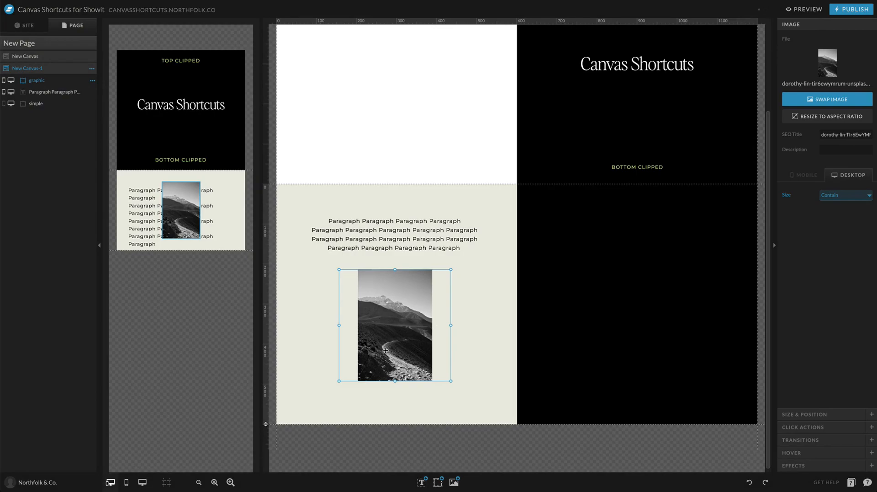
{"action": "left_click", "coordinate": [478, 298]}
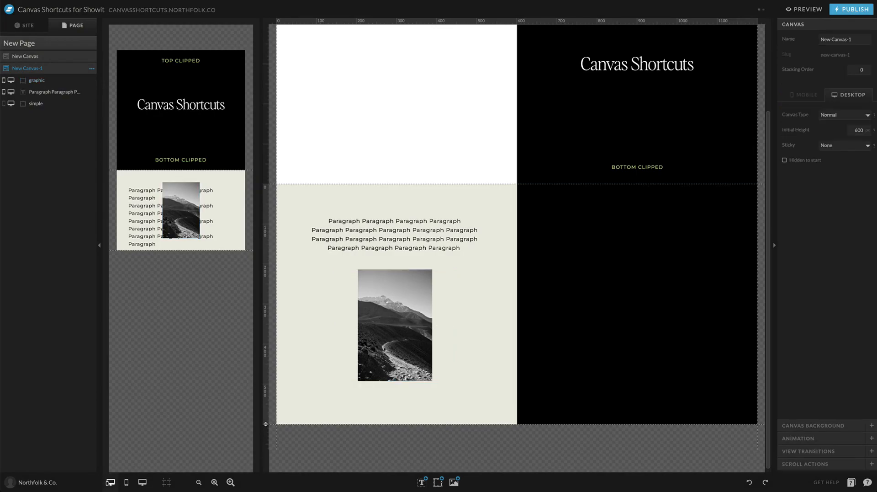
{"action": "left_click", "coordinate": [805, 9]}
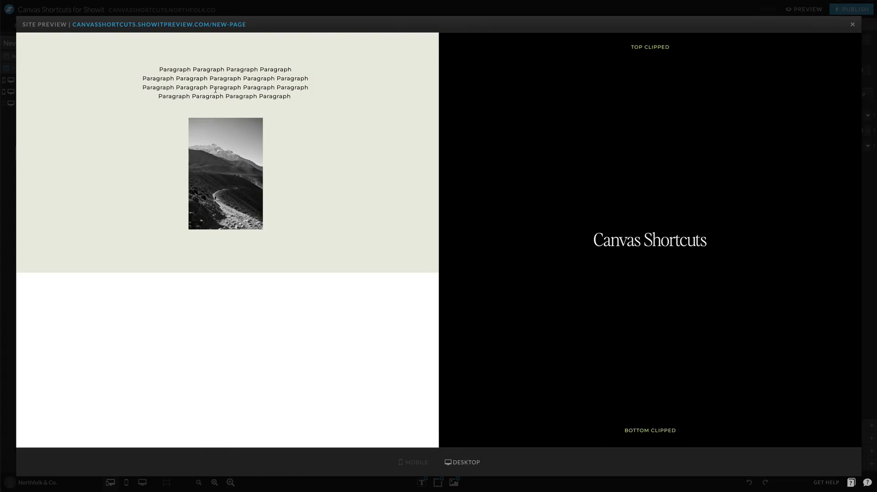
{"action": "key", "text": "Escape"}
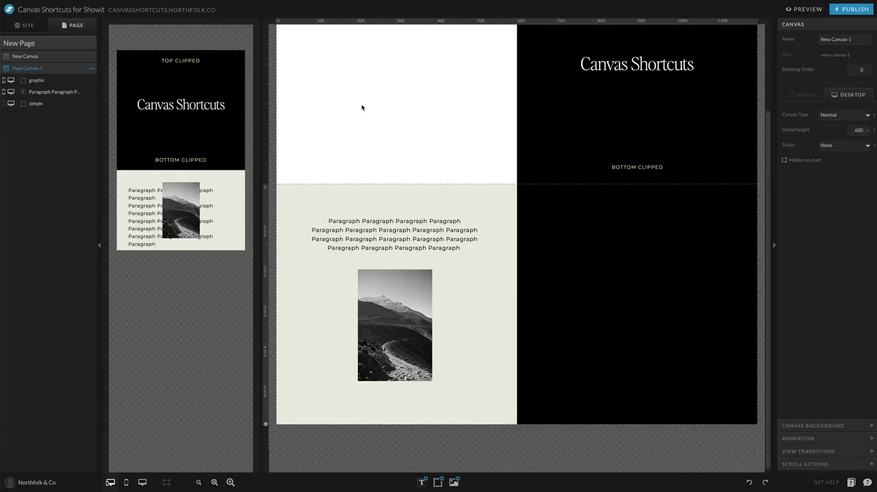
Step: Switch the desktop photo's size mode back to Fill
{"action": "left_click", "coordinate": [379, 319]}
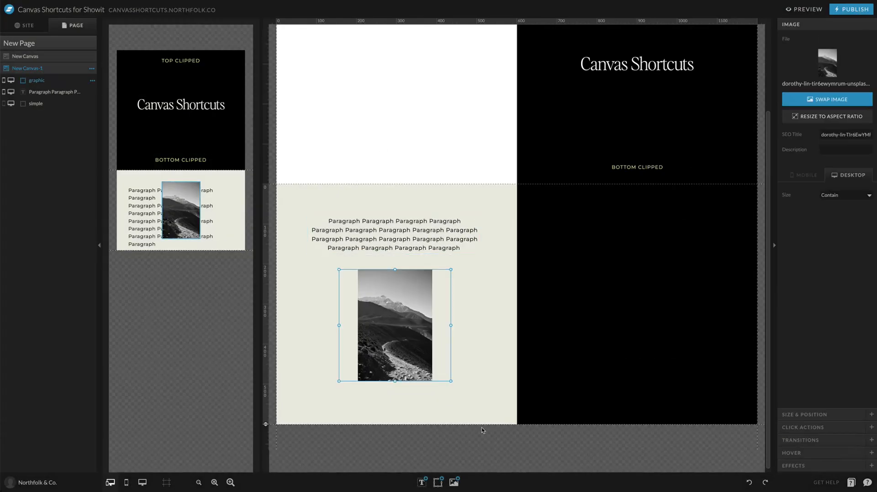
{"action": "left_click", "coordinate": [850, 192]}
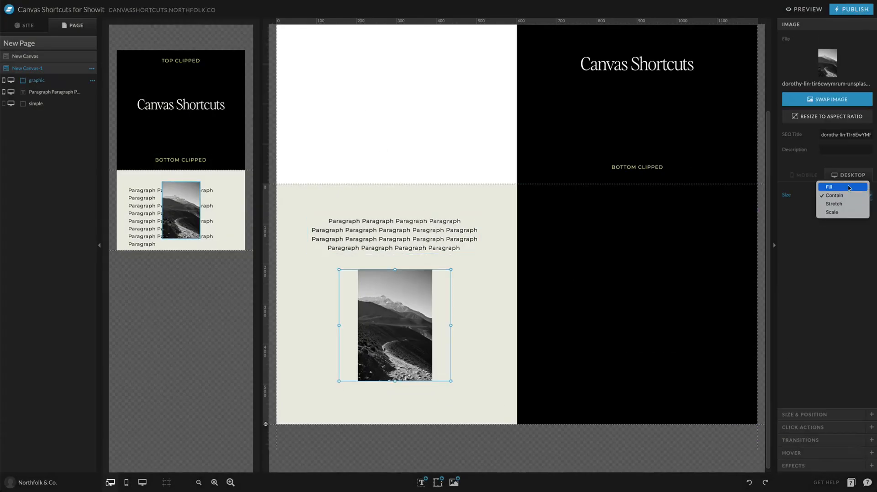
{"action": "left_click", "coordinate": [843, 187]}
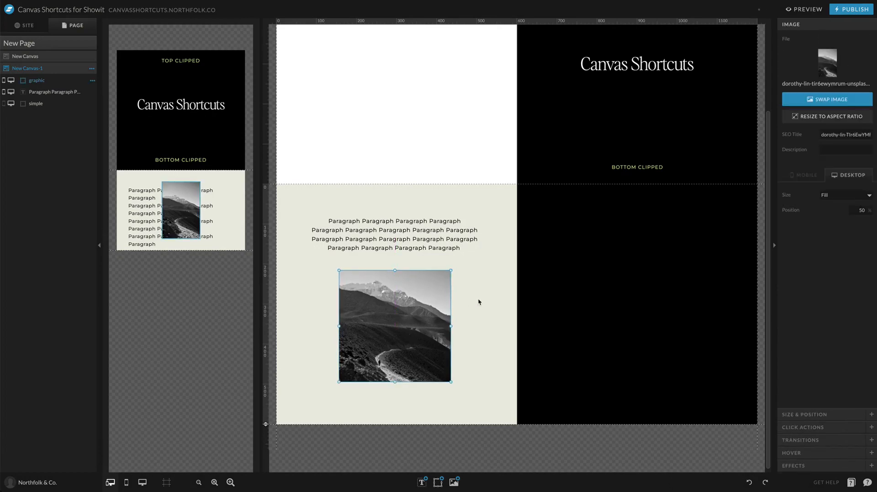
Step: Place the mobile photo below the paragraph and resize it to a wide crop nearly spanning the screen
{"action": "left_click", "coordinate": [170, 206]}
{"action": "left_click_drag", "start_coordinate": [171, 206], "coordinate": [206, 275]}
{"action": "left_click", "coordinate": [394, 320]}
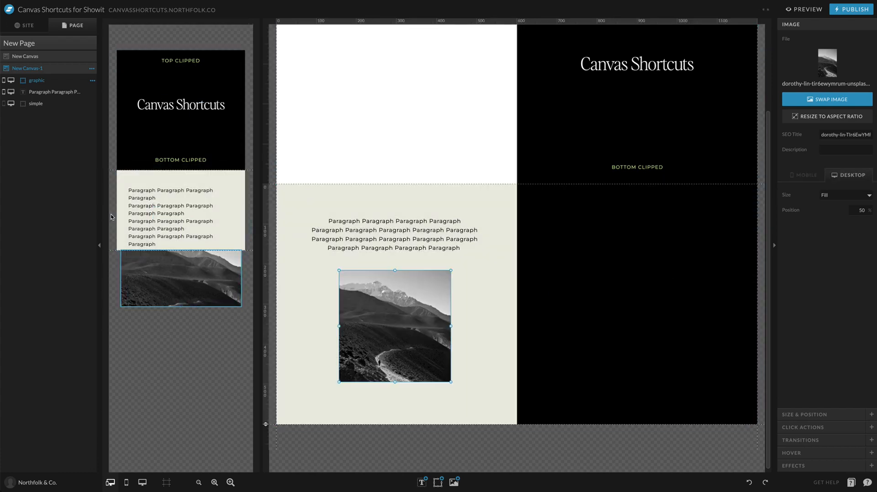
Step: Extend the mobile content canvas height to about 441 px, and preview the page in desktop view
{"action": "left_click", "coordinate": [111, 246]}
{"action": "left_click_drag", "start_coordinate": [106, 250], "coordinate": [108, 346]}
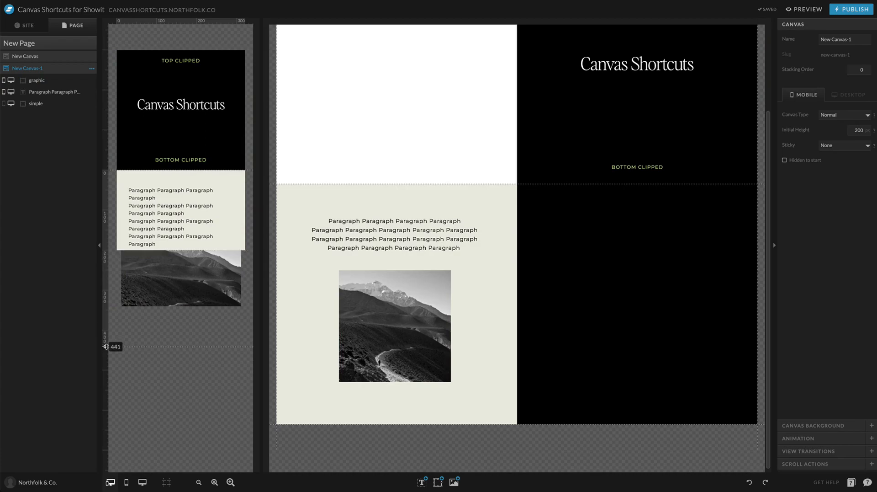
{"action": "left_click", "coordinate": [502, 262]}
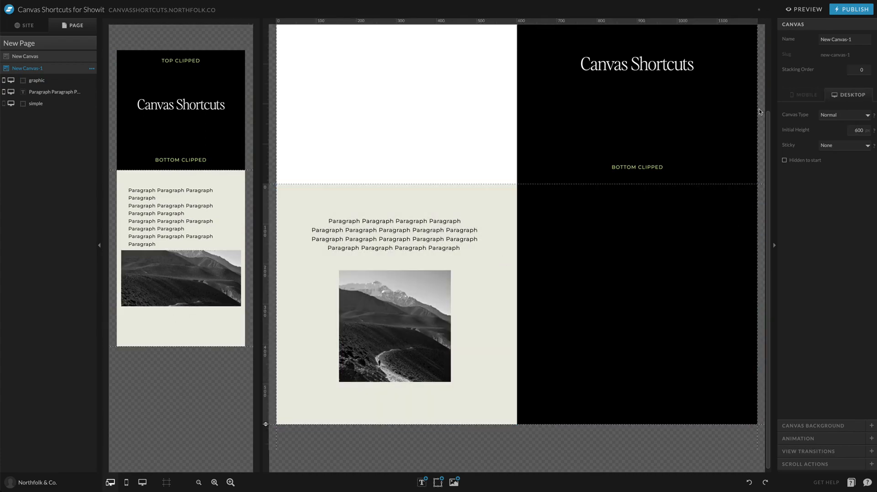
{"action": "left_click", "coordinate": [804, 9]}
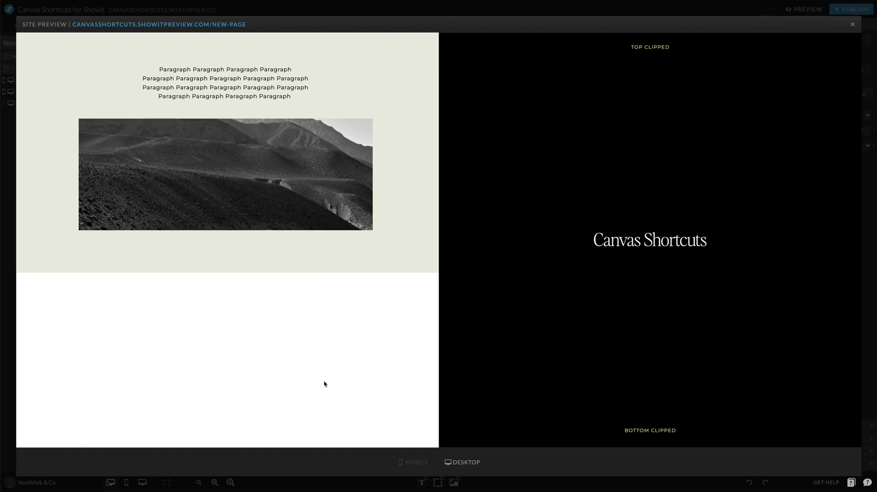
{"action": "left_click", "coordinate": [428, 14]}
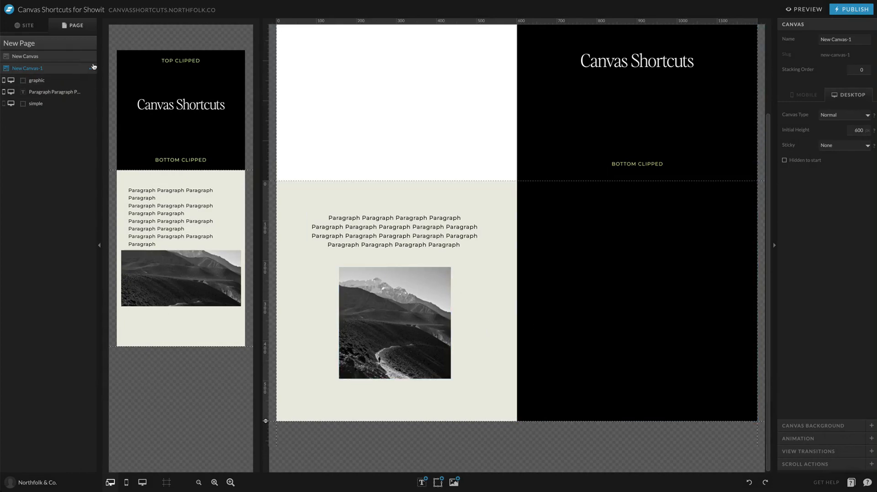
Step: Duplicate New Canvas-1 and fill the copy's background with the lighter off-white palette color
{"action": "left_click", "coordinate": [92, 68]}
{"action": "left_click", "coordinate": [75, 100]}
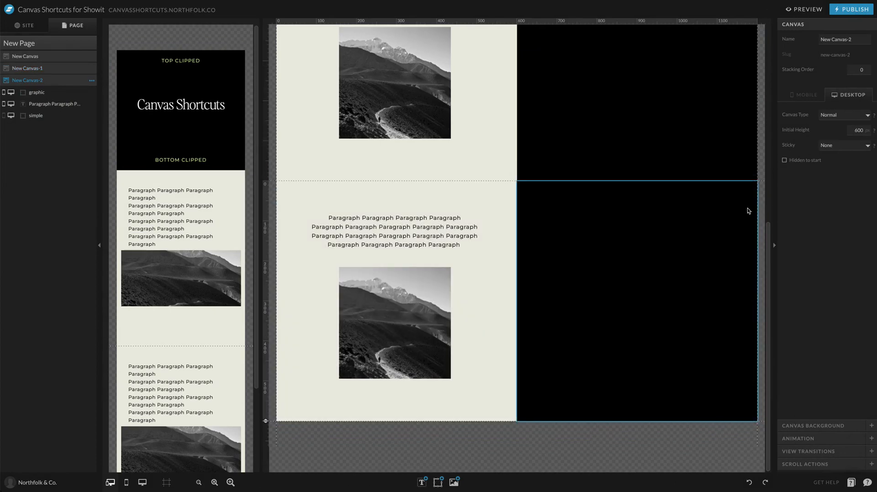
{"action": "left_click", "coordinate": [813, 425]}
{"action": "left_click", "coordinate": [842, 86]}
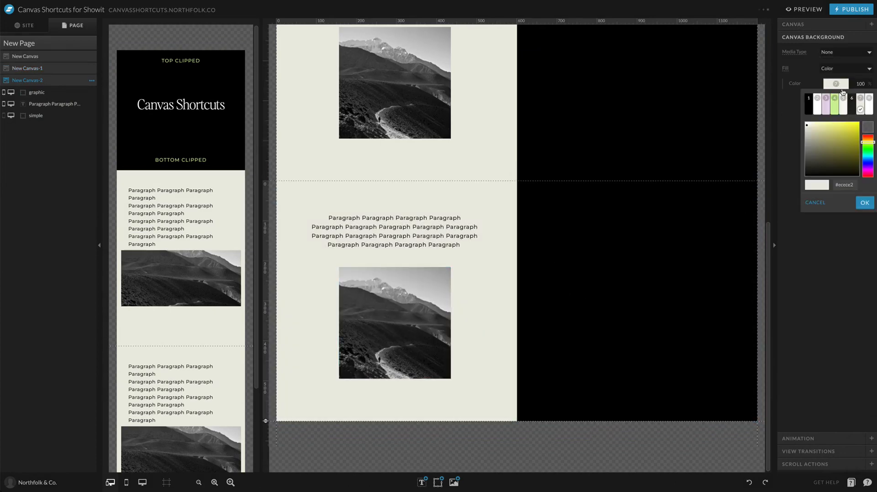
{"action": "double_click", "coordinate": [845, 109]}
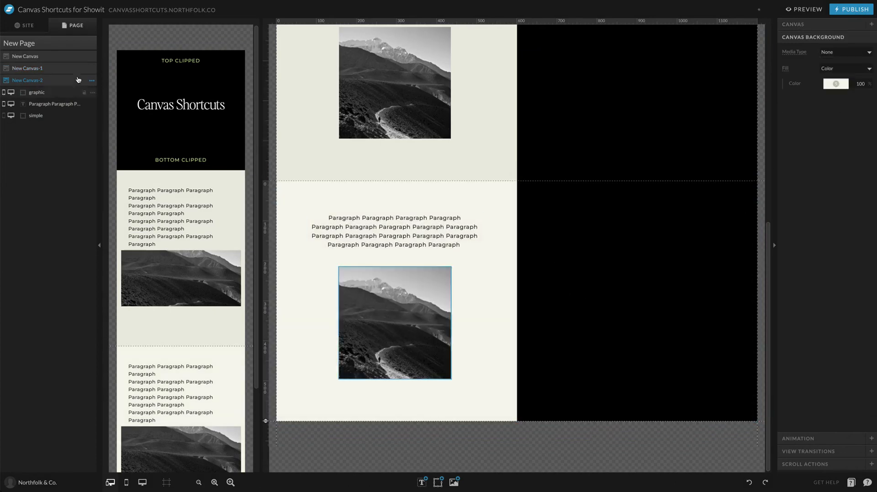
Step: Duplicate New Canvas-1 again and move the copy below New Canvas-2 at the end of the page
{"action": "left_click", "coordinate": [92, 83]}
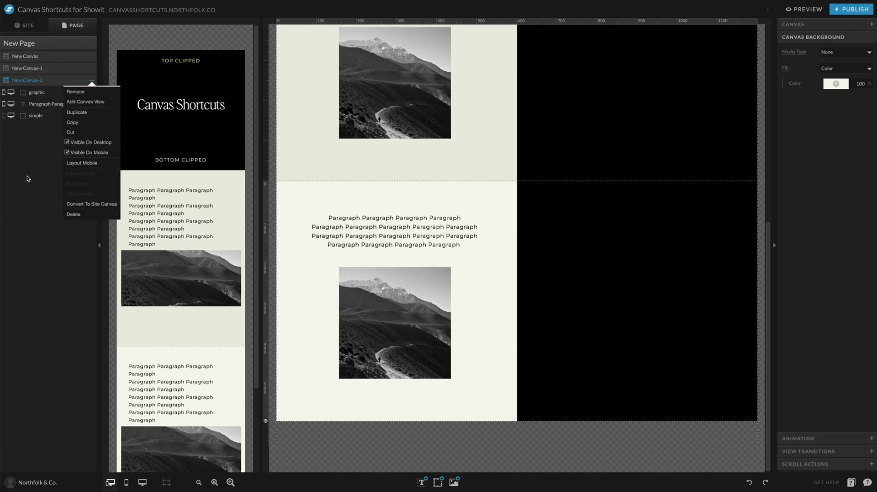
{"action": "left_click", "coordinate": [28, 179]}
{"action": "left_click", "coordinate": [92, 70]}
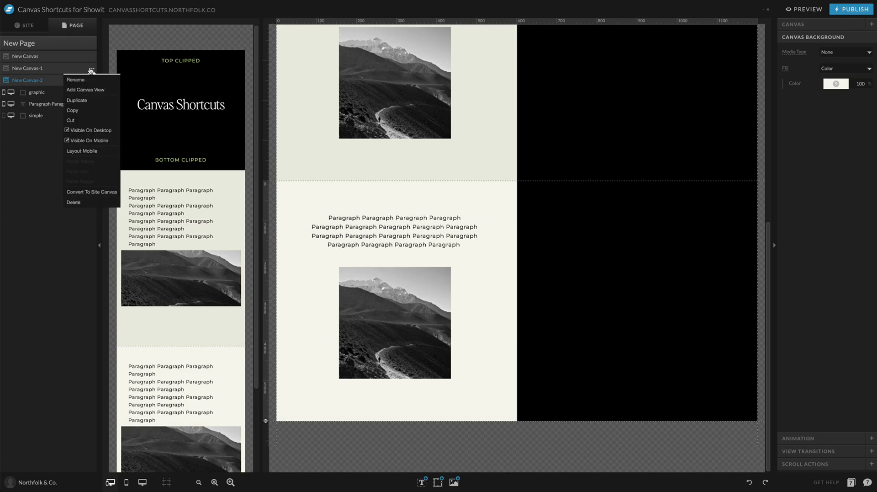
{"action": "left_click", "coordinate": [85, 102]}
{"action": "left_click_drag", "start_coordinate": [54, 81], "coordinate": [62, 130]}
{"action": "left_click", "coordinate": [345, 238]}
{"action": "scroll", "coordinate": [363, 192], "scroll_direction": "down", "scroll_amount": 5}
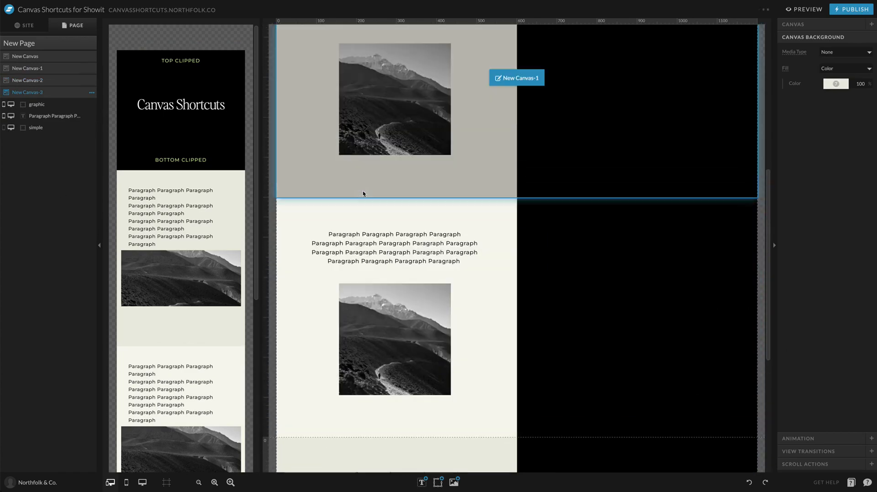
Step: Preview the desktop page and scroll through the three content canvases beside the sticky title
{"action": "left_click", "coordinate": [807, 10]}
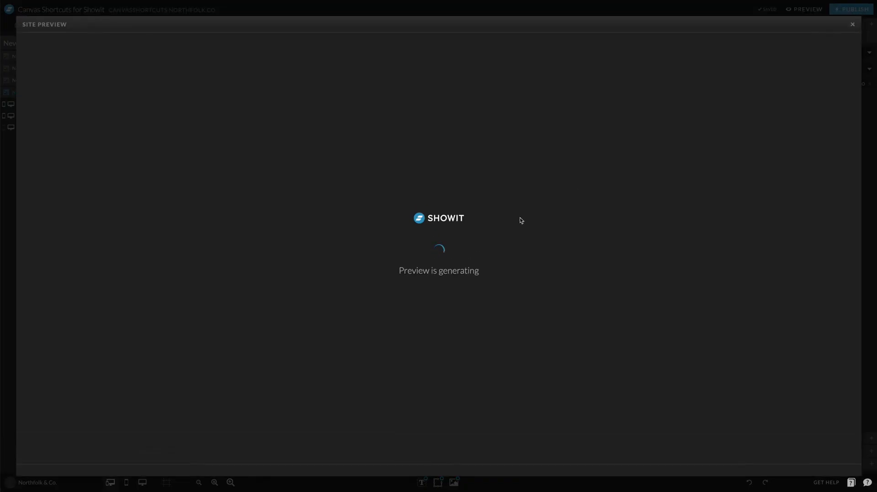
{"action": "scroll", "coordinate": [351, 302], "scroll_direction": "down", "scroll_amount": 3}
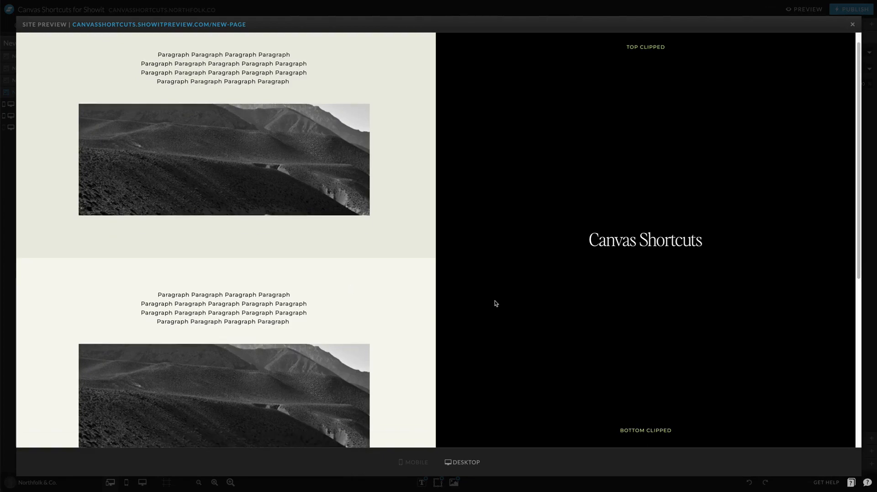
{"action": "scroll", "coordinate": [291, 262], "scroll_direction": "up", "scroll_amount": 6}
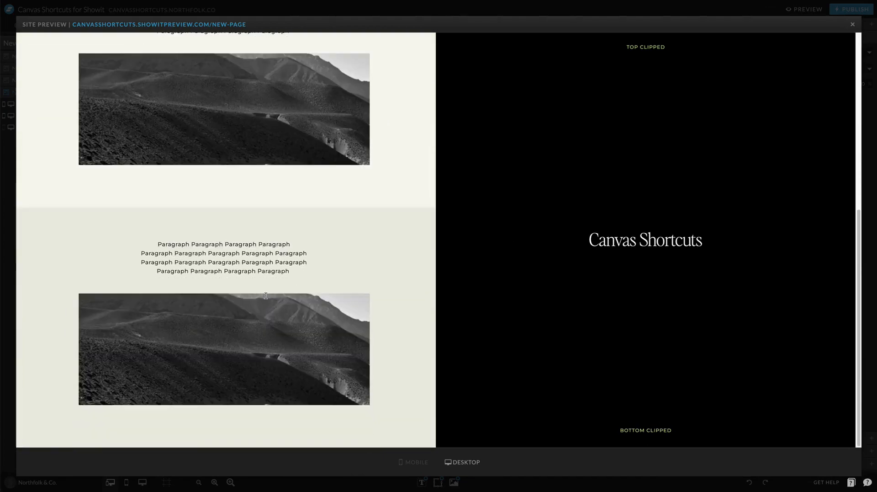
{"action": "scroll", "coordinate": [276, 263], "scroll_direction": "down", "scroll_amount": 5}
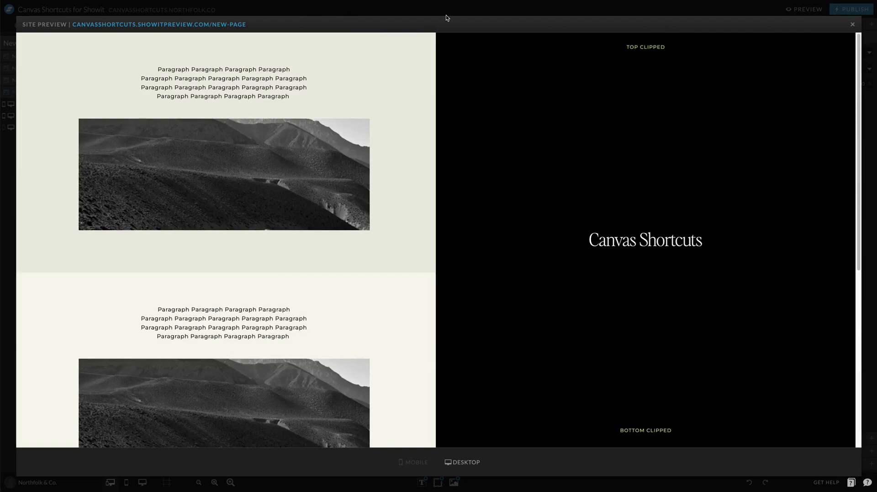
Step: Close the preview, delete the image from New Canvas-1, and shorten its desktop height to about 271 px
{"action": "left_click", "coordinate": [446, 15]}
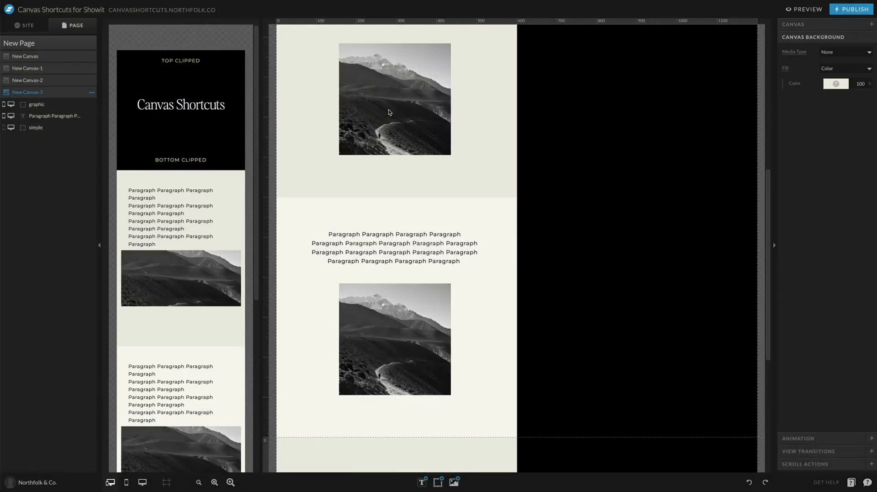
{"action": "scroll", "coordinate": [347, 172], "scroll_direction": "up", "scroll_amount": 5}
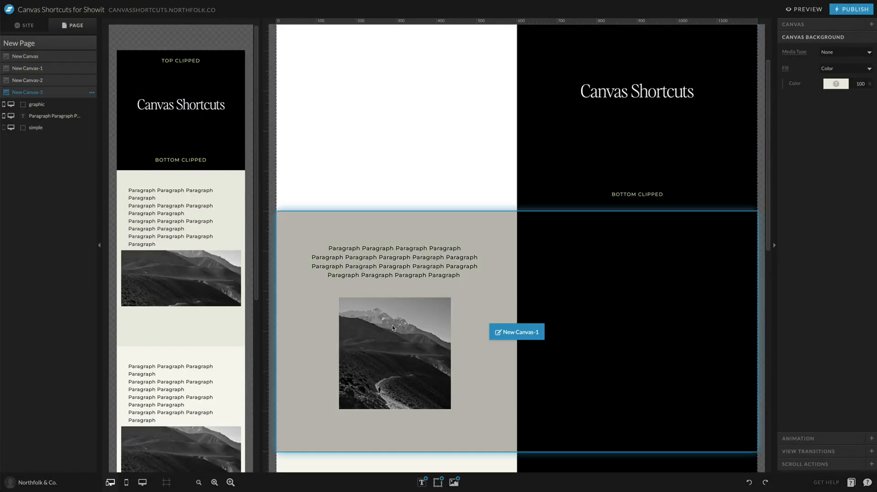
{"action": "scroll", "coordinate": [412, 301], "scroll_direction": "down", "scroll_amount": 3}
{"action": "left_click", "coordinate": [442, 261]}
{"action": "left_click", "coordinate": [420, 183]}
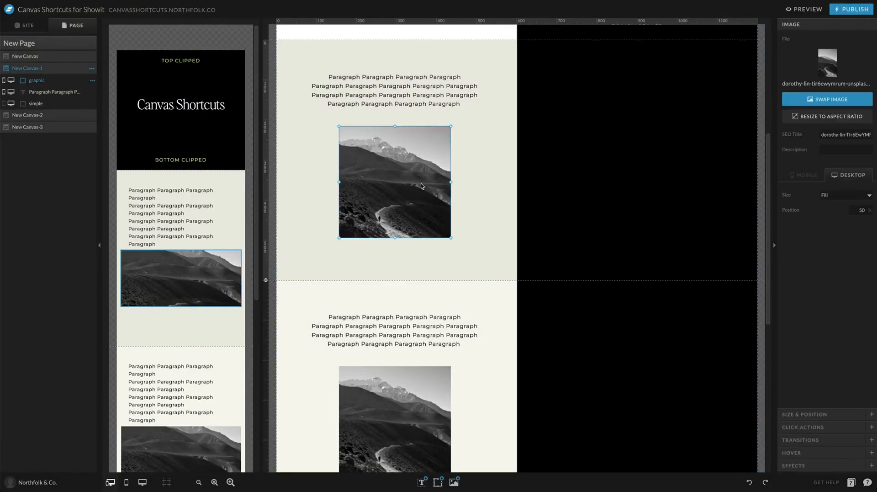
{"action": "key", "text": "Delete"}
{"action": "left_click_drag", "start_coordinate": [265, 281], "coordinate": [265, 148]}
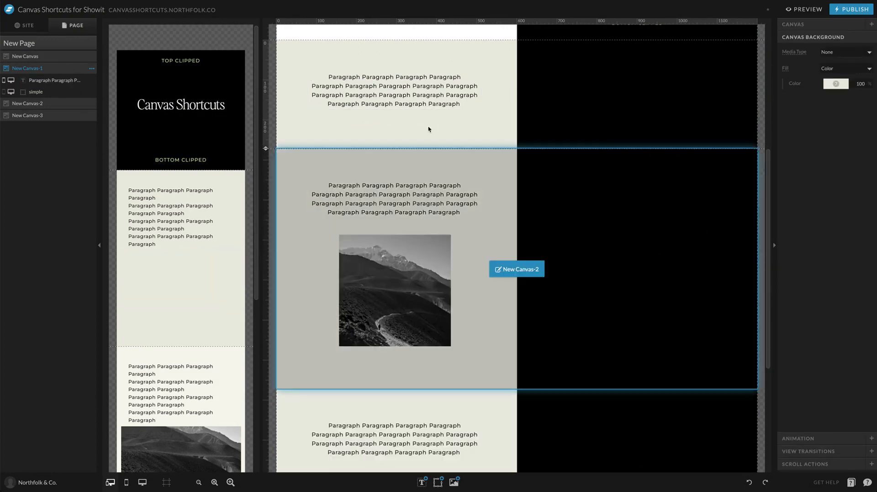
Step: Review the desktop layout, comparing the shortened text-only canvas with the title canvas and the image canvases
{"action": "scroll", "coordinate": [313, 178], "scroll_direction": "down", "scroll_amount": 5}
{"action": "left_click", "coordinate": [313, 178]}
{"action": "left_click", "coordinate": [433, 147]}
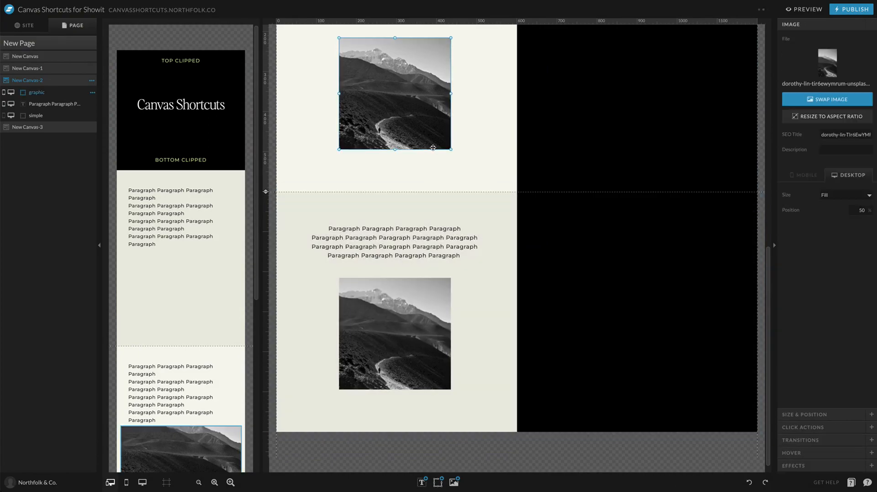
{"action": "left_click", "coordinate": [467, 177]}
{"action": "scroll", "coordinate": [466, 175], "scroll_direction": "up", "scroll_amount": 5}
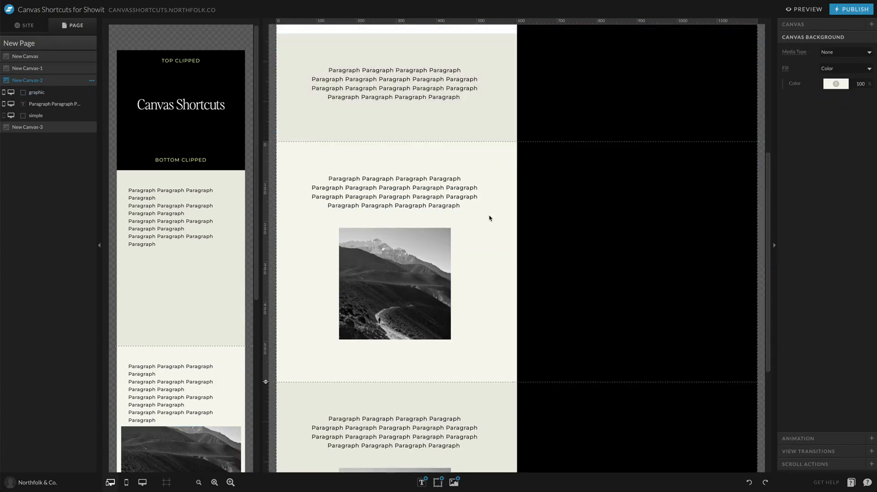
{"action": "scroll", "coordinate": [497, 251], "scroll_direction": "up", "scroll_amount": 5}
{"action": "scroll", "coordinate": [476, 176], "scroll_direction": "down", "scroll_amount": 9}
{"action": "scroll", "coordinate": [475, 176], "scroll_direction": "up", "scroll_amount": 7}
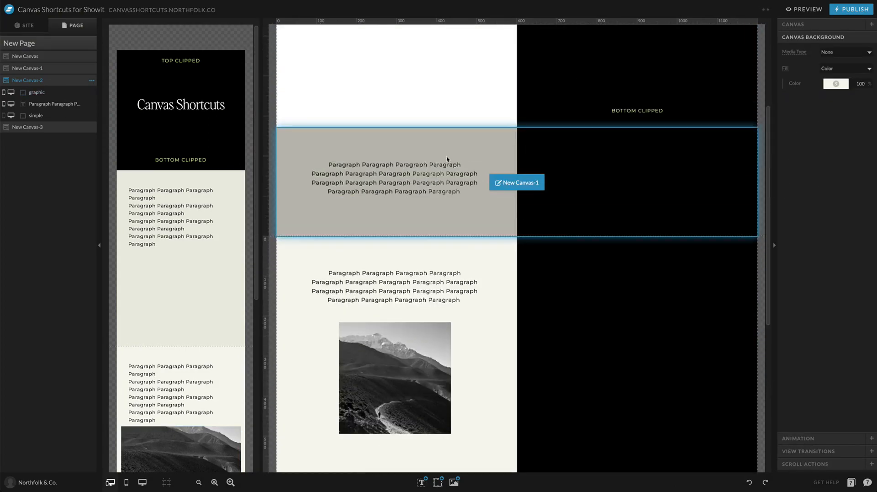
{"action": "scroll", "coordinate": [541, 201], "scroll_direction": "up", "scroll_amount": 4}
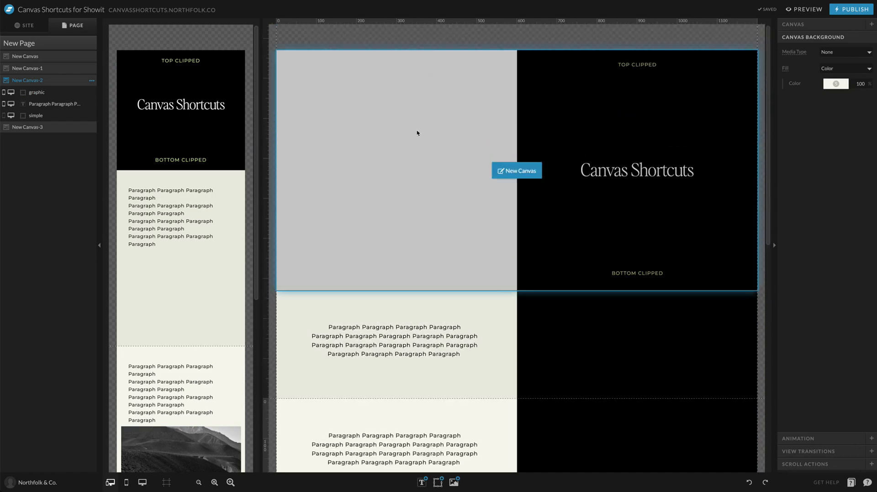
{"action": "scroll", "coordinate": [591, 135], "scroll_direction": "down", "scroll_amount": 5}
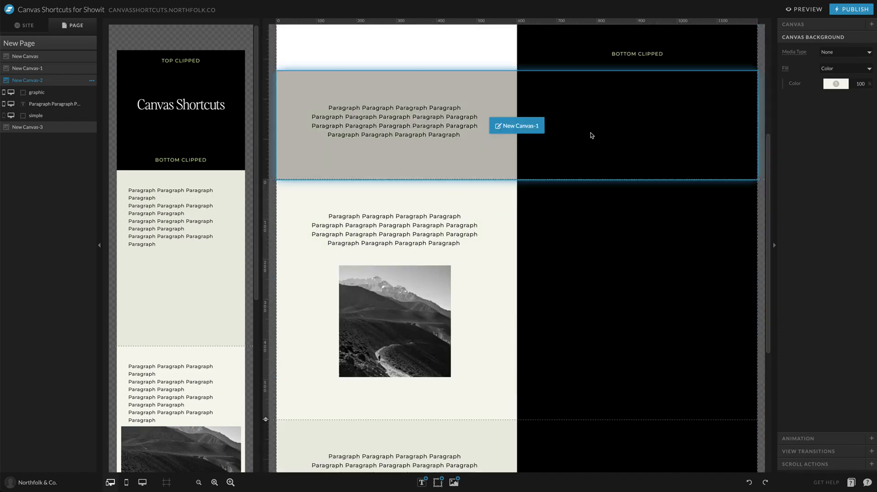
Step: Set New Canvas-1's desktop canvas type to Window Height
{"action": "left_click", "coordinate": [466, 160]}
{"action": "left_click", "coordinate": [438, 184]}
{"action": "left_click", "coordinate": [463, 161]}
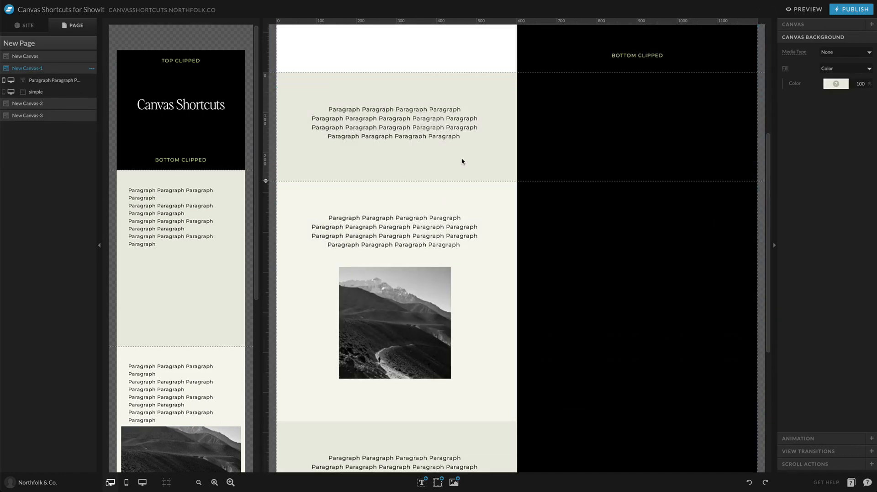
{"action": "left_click", "coordinate": [804, 24]}
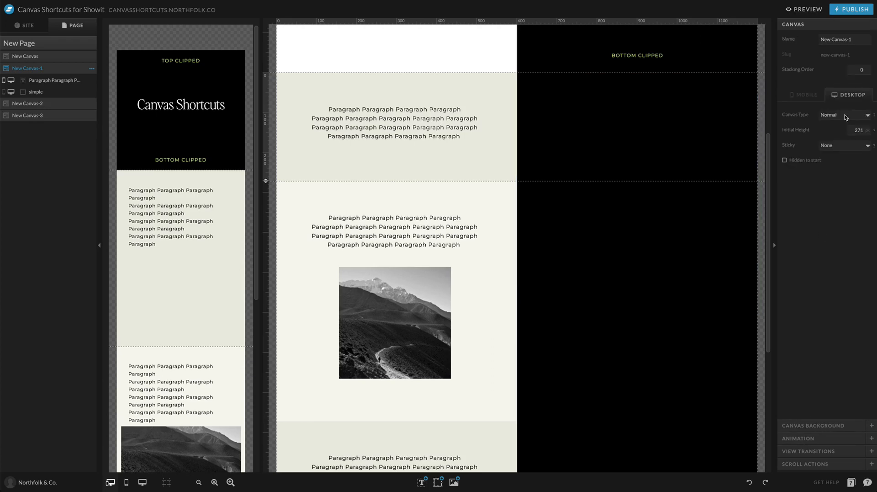
{"action": "left_click", "coordinate": [846, 114]}
{"action": "key", "text": "Return"}
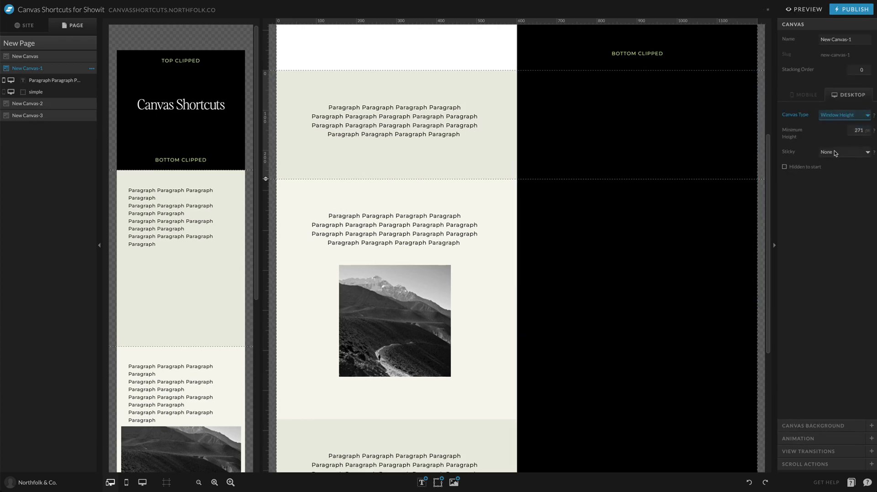
Step: Set the desktop canvas type of New Canvas-2 and New Canvas-3 to Window Height
{"action": "left_click", "coordinate": [607, 207]}
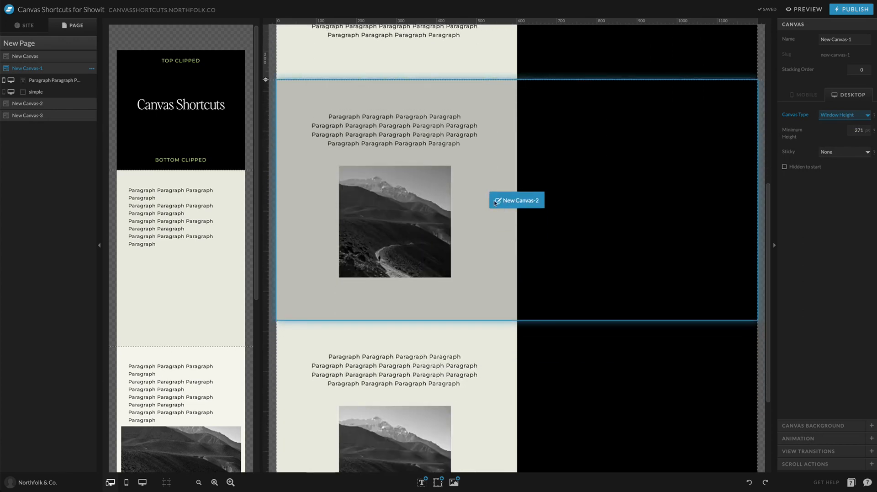
{"action": "left_click", "coordinate": [845, 115]}
{"action": "left_click", "coordinate": [840, 122]}
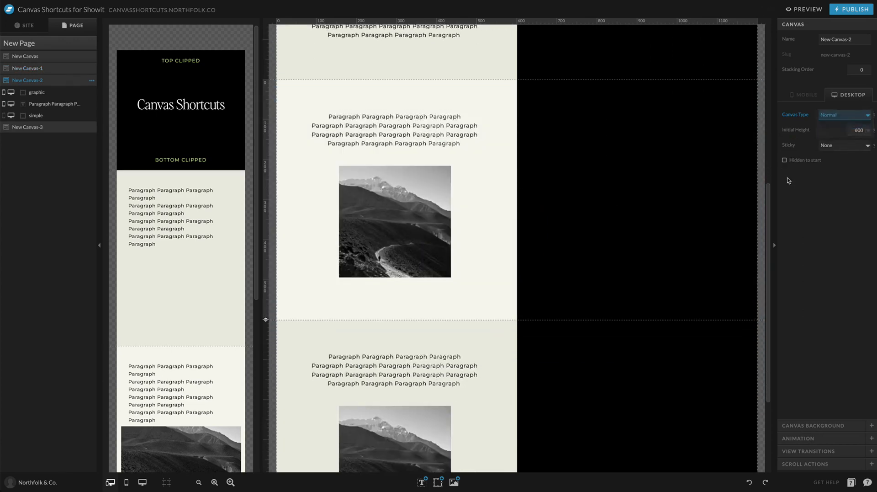
{"action": "left_click", "coordinate": [475, 247]}
{"action": "left_click", "coordinate": [845, 114]}
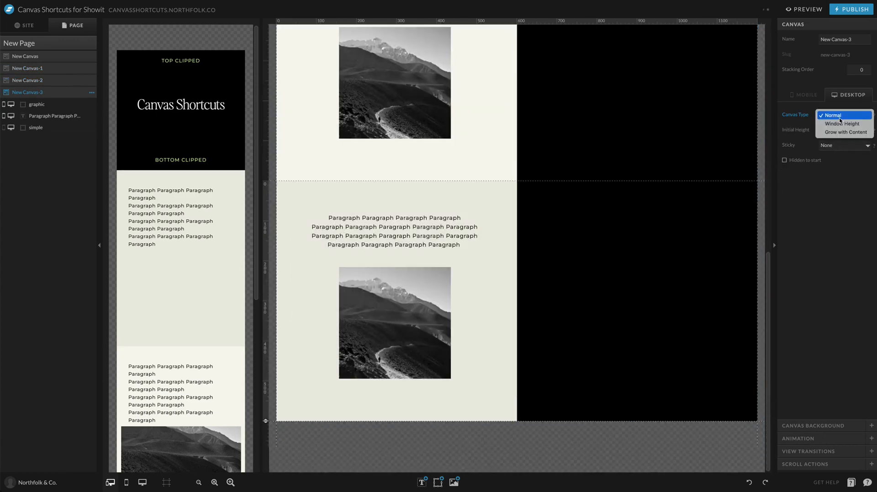
{"action": "left_click", "coordinate": [843, 123]}
Step: Preview the desktop page and check how the window-height content canvases scroll beside the sticky title
{"action": "left_click", "coordinate": [805, 9]}
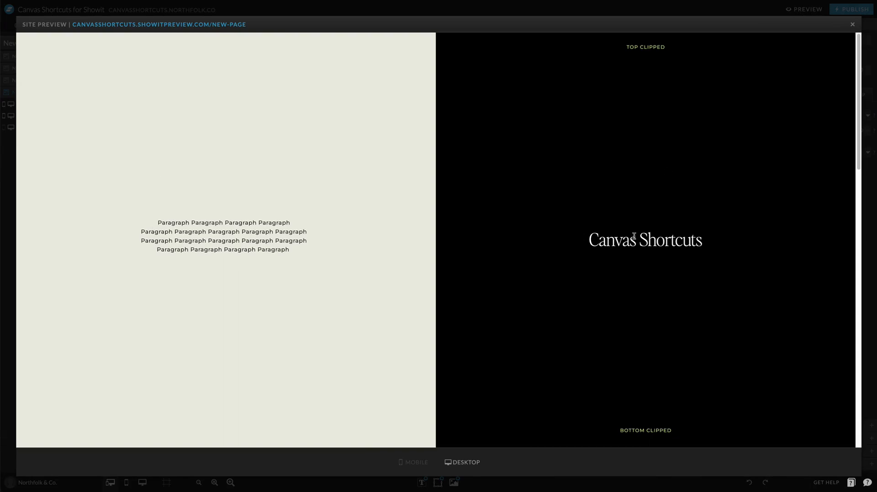
{"action": "scroll", "coordinate": [345, 279], "scroll_direction": "down", "scroll_amount": 15}
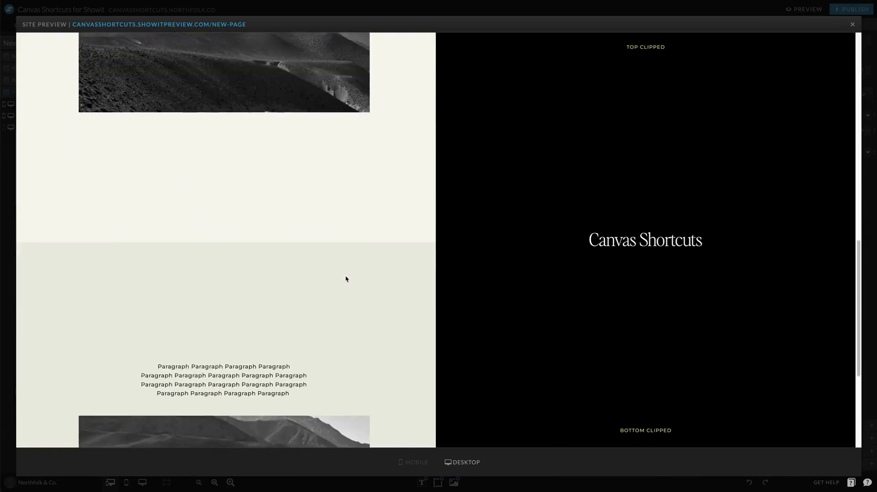
{"action": "scroll", "coordinate": [346, 279], "scroll_direction": "up", "scroll_amount": 7}
{"action": "scroll", "coordinate": [346, 278], "scroll_direction": "down", "scroll_amount": 7}
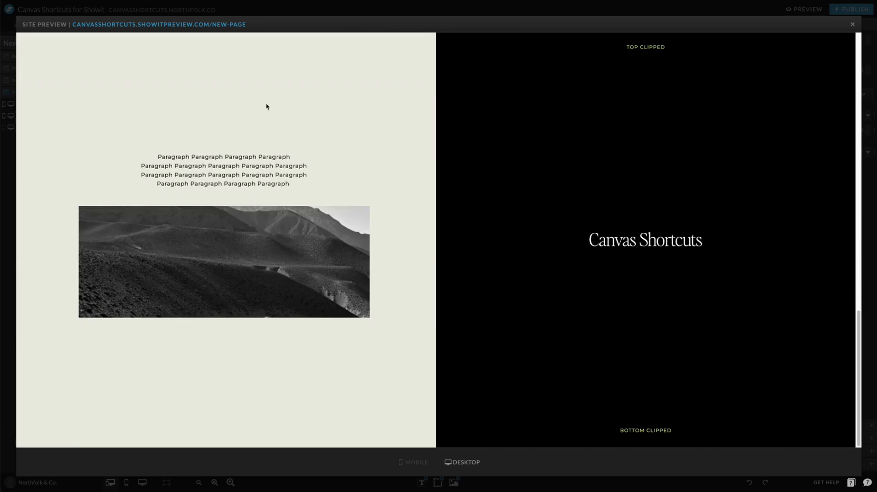
{"action": "left_click", "coordinate": [355, 12]}
Step: Delete the paragraph text from New Canvas-2
{"action": "scroll", "coordinate": [387, 205], "scroll_direction": "up", "scroll_amount": 4}
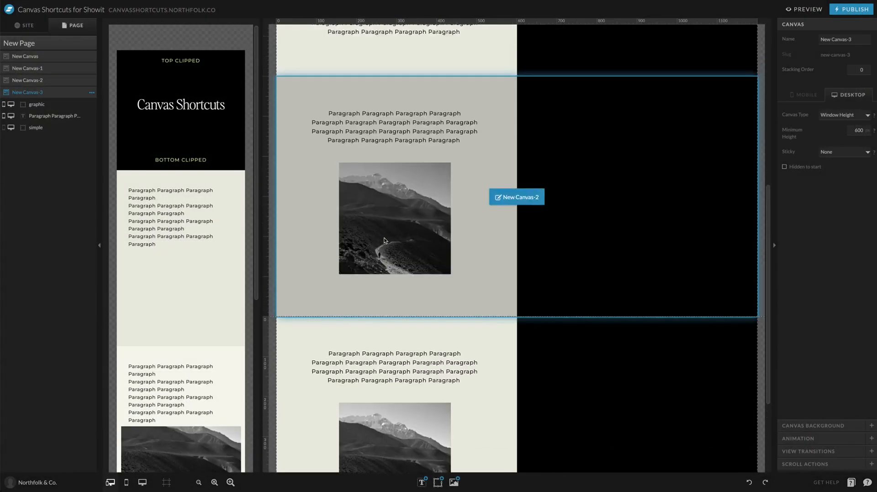
{"action": "left_click", "coordinate": [413, 182]}
{"action": "left_click", "coordinate": [413, 183]}
{"action": "key", "text": "Delete"}
Step: Enlarge New Canvas-2's desktop image to about 423 × 414 px at X 84, Y 93, and set its vertical locking to stretch
{"action": "left_click", "coordinate": [402, 217]}
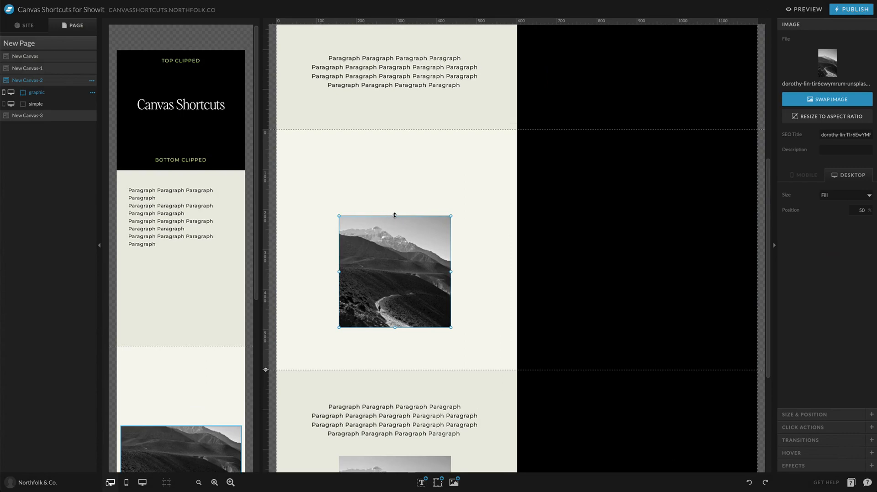
{"action": "left_click_drag", "start_coordinate": [395, 215], "coordinate": [396, 163]}
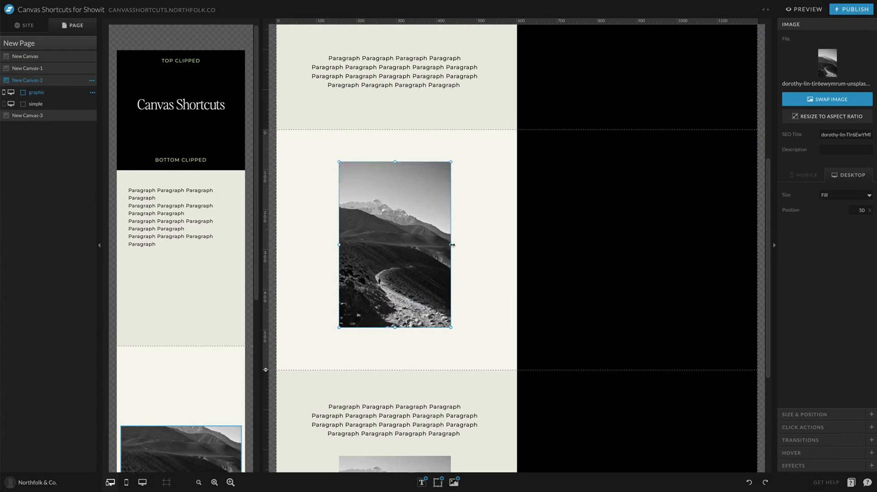
{"action": "left_click_drag", "start_coordinate": [452, 244], "coordinate": [481, 241]}
{"action": "left_click_drag", "start_coordinate": [424, 230], "coordinate": [424, 235]}
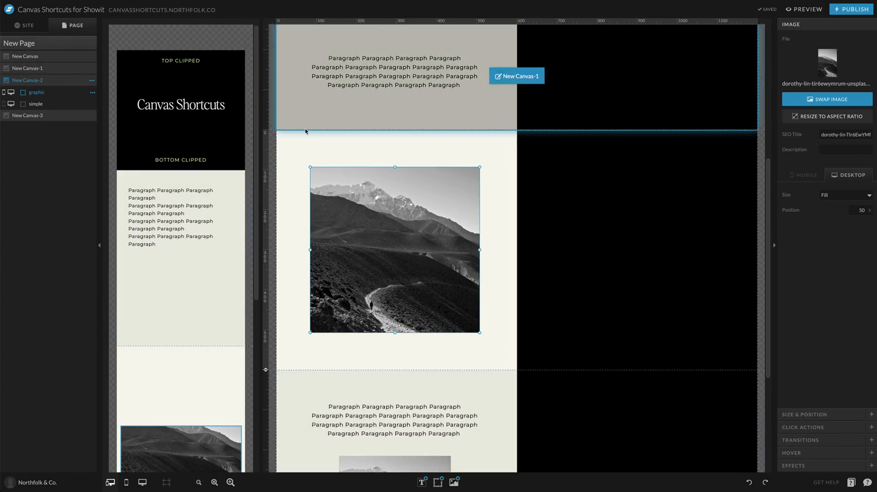
{"action": "left_click", "coordinate": [821, 414]}
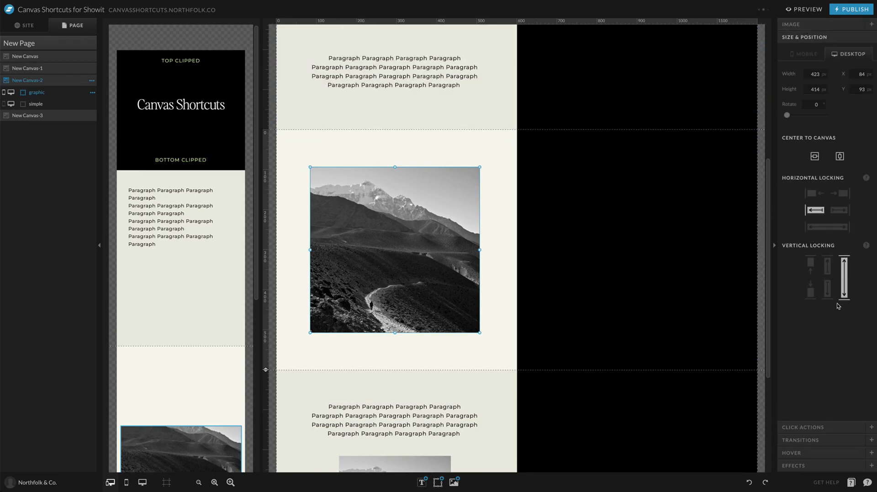
Step: Preview the desktop page and check how the enlarged image fills its window-height canvas
{"action": "left_click", "coordinate": [805, 9]}
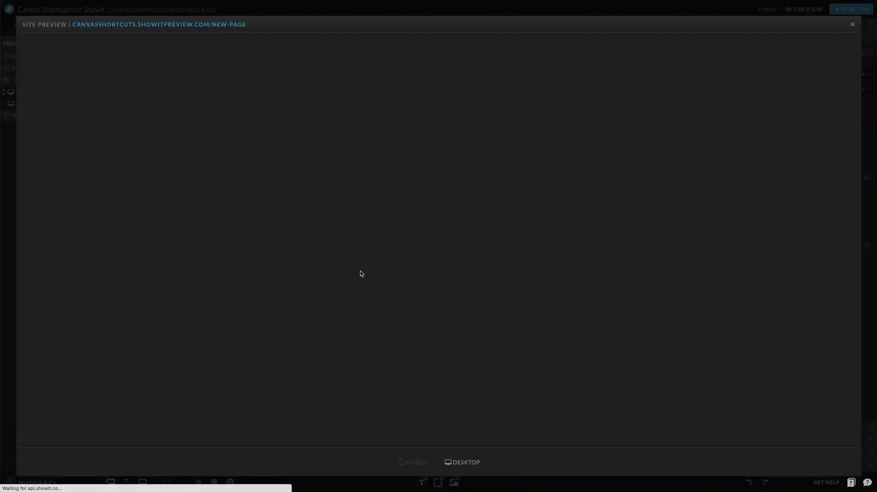
{"action": "scroll", "coordinate": [388, 303], "scroll_direction": "down", "scroll_amount": 15}
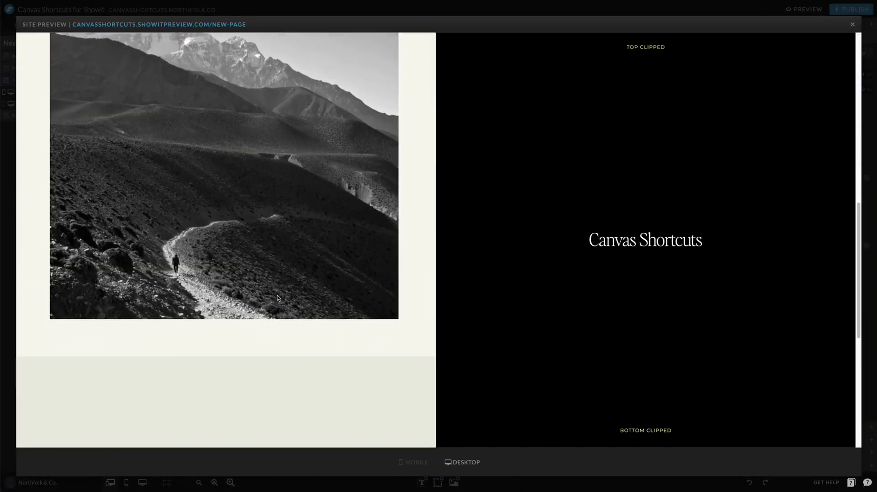
{"action": "scroll", "coordinate": [278, 295], "scroll_direction": "down", "scroll_amount": 4}
{"action": "left_click", "coordinate": [401, 12]}
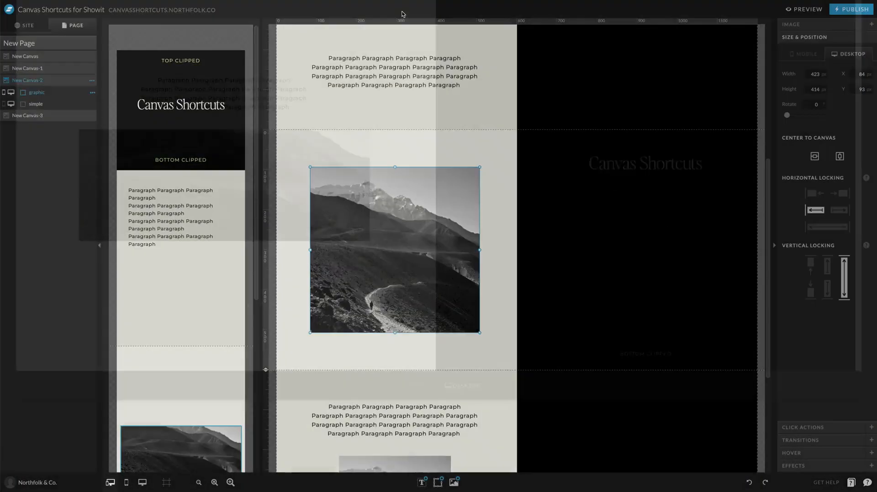
Step: Open the Split Screen Scroll 2 page and examine how its sticky image and scrolling block canvases are arranged
{"action": "scroll", "coordinate": [401, 461], "scroll_direction": "up", "scroll_amount": 6}
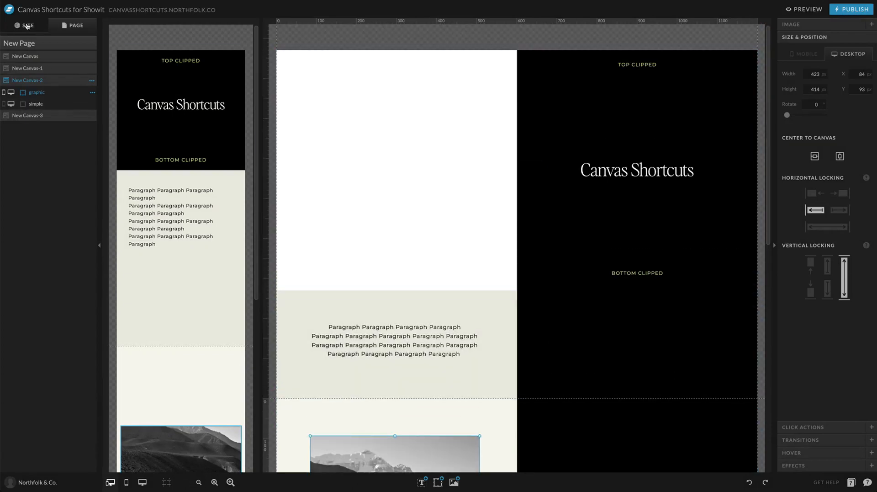
{"action": "left_click", "coordinate": [27, 26]}
{"action": "left_click", "coordinate": [53, 128]}
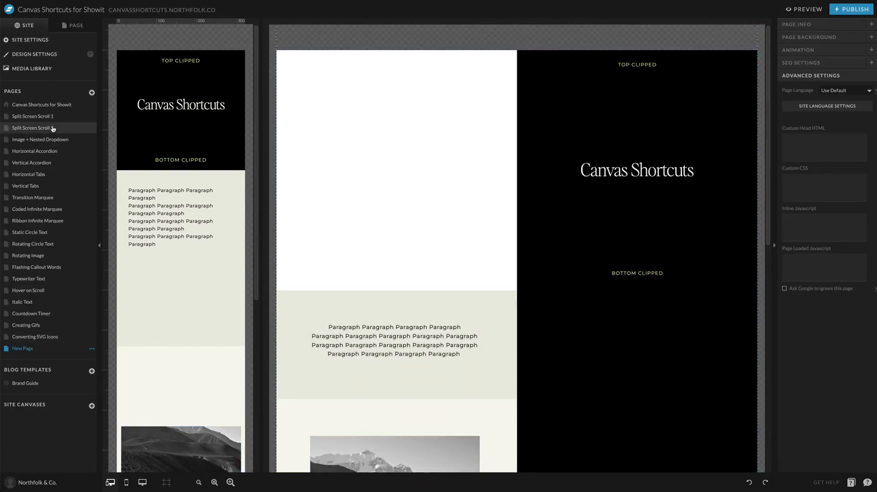
{"action": "scroll", "coordinate": [569, 275], "scroll_direction": "down", "scroll_amount": 5}
{"action": "scroll", "coordinate": [568, 275], "scroll_direction": "up", "scroll_amount": 4}
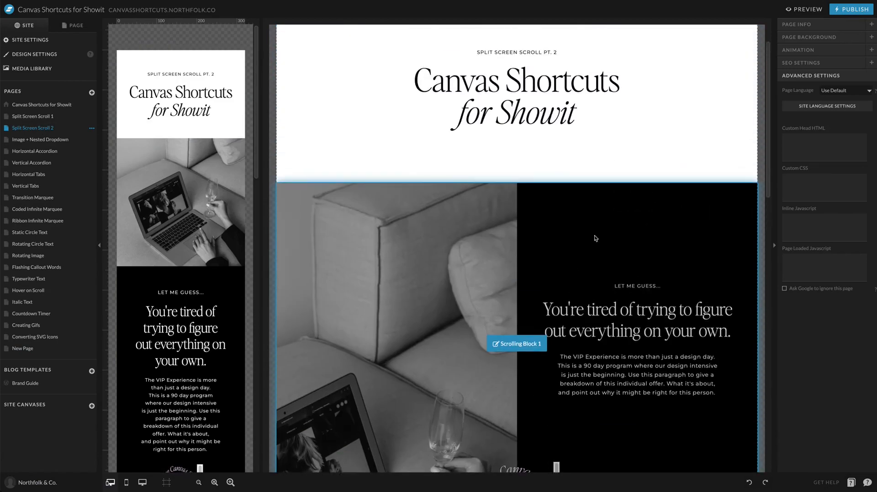
{"action": "scroll", "coordinate": [490, 246], "scroll_direction": "up", "scroll_amount": 2}
{"action": "scroll", "coordinate": [491, 247], "scroll_direction": "down", "scroll_amount": 1}
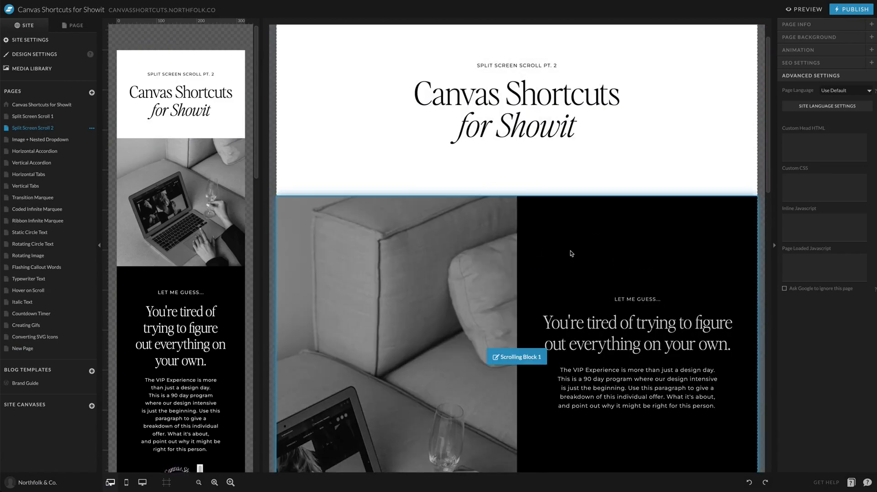
{"action": "scroll", "coordinate": [571, 252], "scroll_direction": "down", "scroll_amount": 4}
{"action": "scroll", "coordinate": [570, 302], "scroll_direction": "up", "scroll_amount": 3}
{"action": "scroll", "coordinate": [504, 230], "scroll_direction": "down", "scroll_amount": 1}
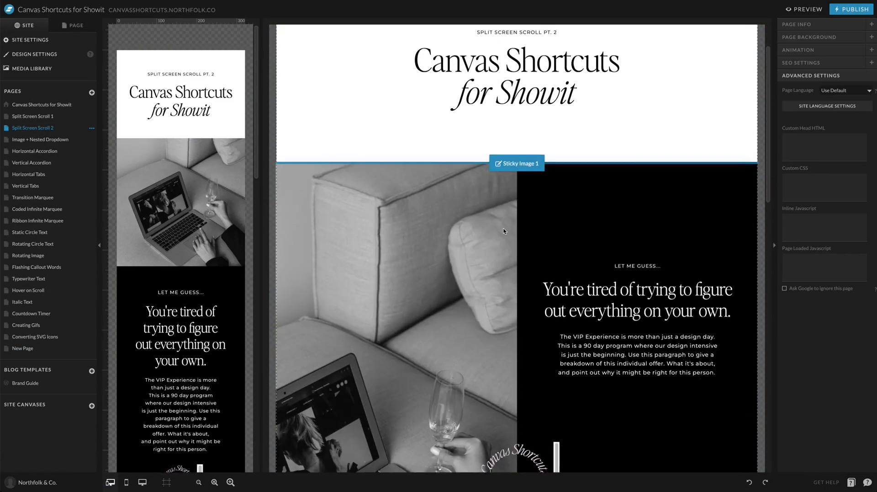
{"action": "scroll", "coordinate": [504, 228], "scroll_direction": "down", "scroll_amount": 1}
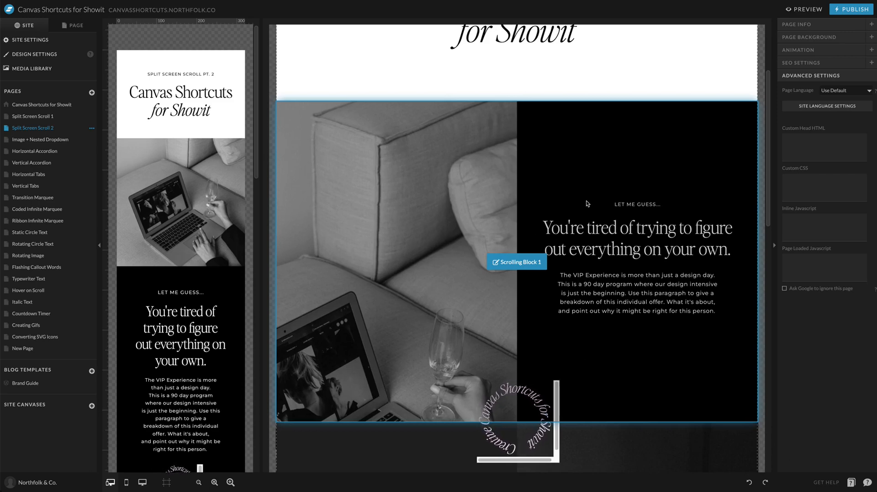
{"action": "scroll", "coordinate": [587, 203], "scroll_direction": "down", "scroll_amount": 1}
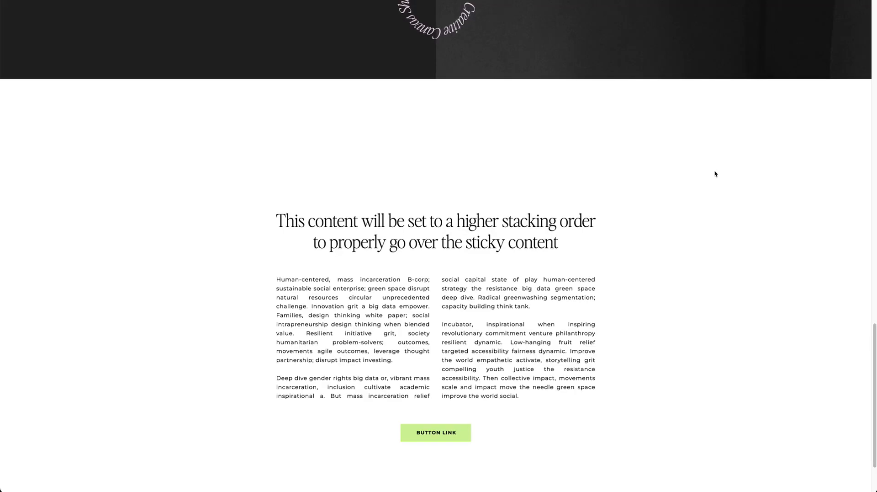
Step: View the Split Screen Scroll 2 page in the browser and examine its sticky image and text sections while scrolling
{"action": "scroll", "coordinate": [684, 306], "scroll_direction": "up", "scroll_amount": 10}
{"action": "scroll", "coordinate": [682, 306], "scroll_direction": "down", "scroll_amount": 5}
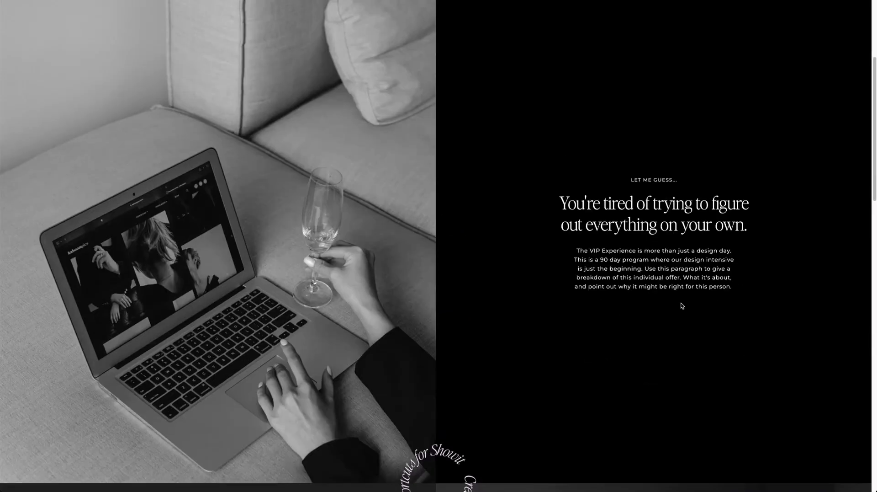
{"action": "scroll", "coordinate": [767, 180], "scroll_direction": "up", "scroll_amount": 1}
{"action": "scroll", "coordinate": [600, 293], "scroll_direction": "down", "scroll_amount": 1}
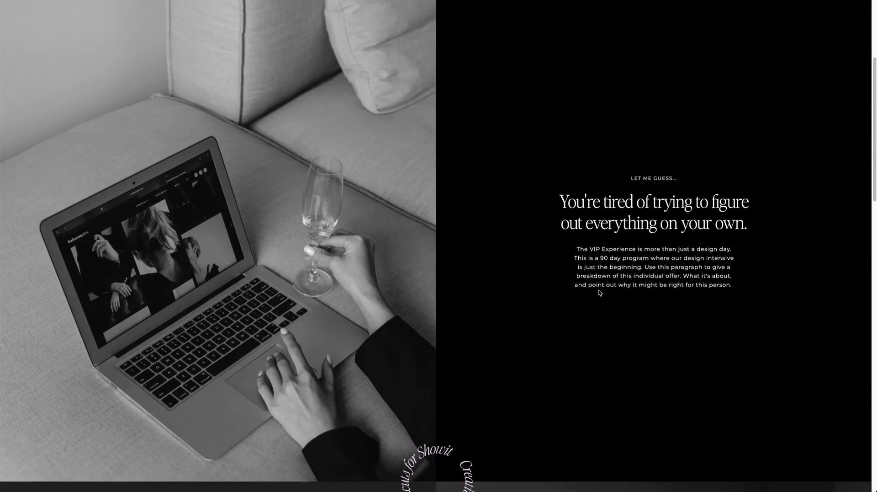
Step: Scroll back and forth through the live page and examine the transition between its first and second image-and-text sections
{"action": "scroll", "coordinate": [600, 293], "scroll_direction": "down", "scroll_amount": 4}
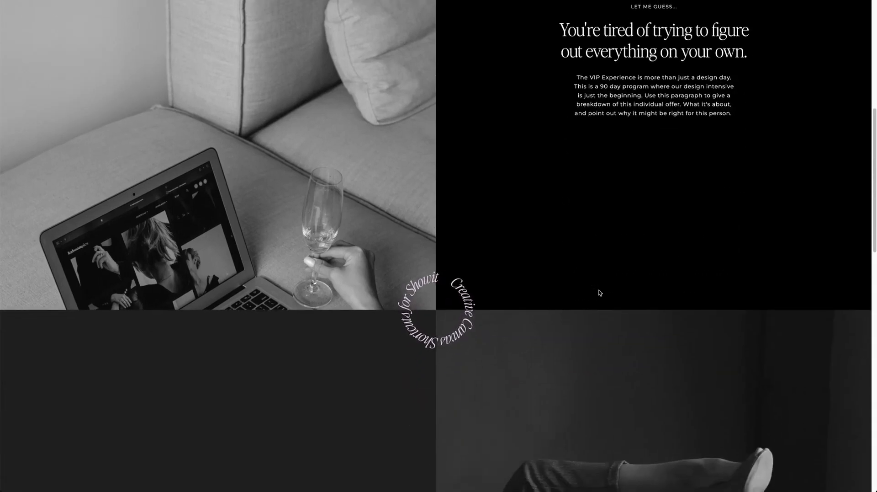
{"action": "scroll", "coordinate": [600, 293], "scroll_direction": "up", "scroll_amount": 4}
{"action": "scroll", "coordinate": [600, 293], "scroll_direction": "down", "scroll_amount": 2}
{"action": "scroll", "coordinate": [600, 293], "scroll_direction": "up", "scroll_amount": 2}
{"action": "scroll", "coordinate": [600, 293], "scroll_direction": "down", "scroll_amount": 4}
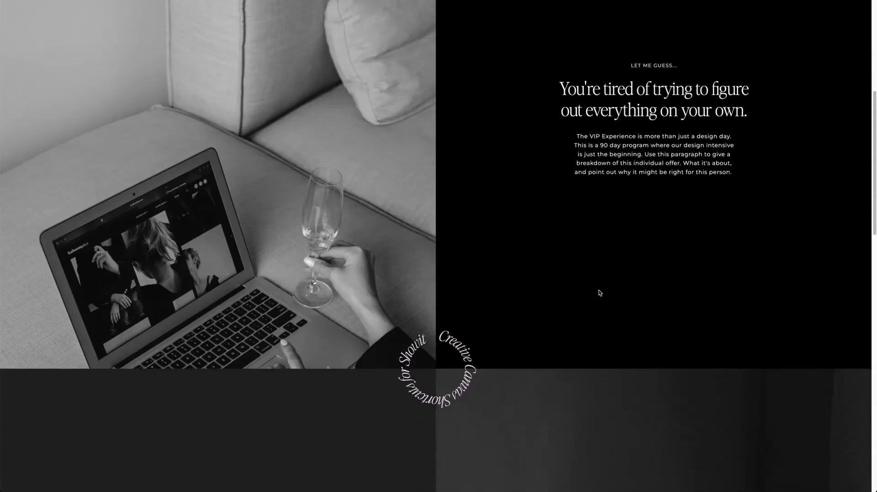
{"action": "scroll", "coordinate": [600, 293], "scroll_direction": "down", "scroll_amount": 10}
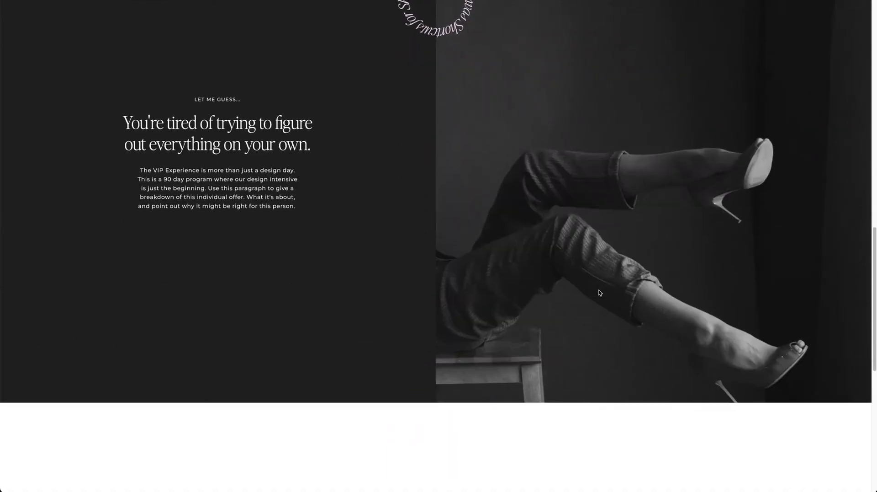
{"action": "scroll", "coordinate": [600, 293], "scroll_direction": "up", "scroll_amount": 4}
{"action": "scroll", "coordinate": [600, 293], "scroll_direction": "down", "scroll_amount": 2}
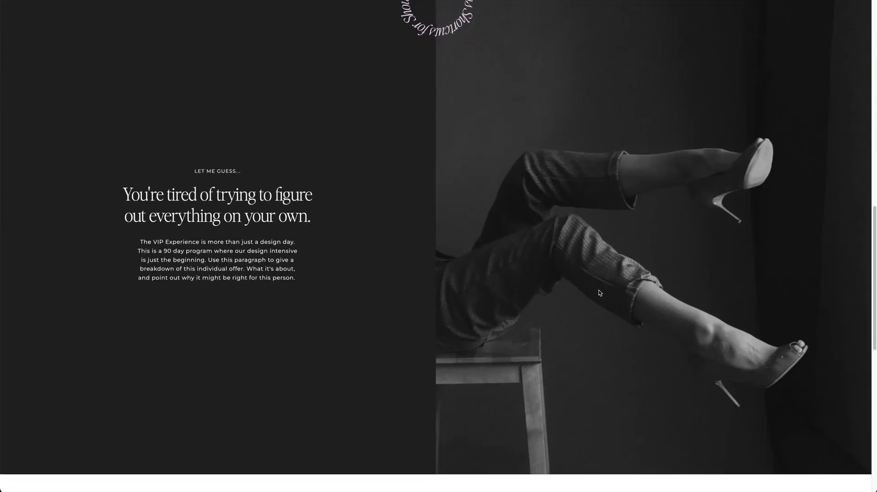
{"action": "scroll", "coordinate": [600, 293], "scroll_direction": "down", "scroll_amount": 10}
{"action": "scroll", "coordinate": [599, 290], "scroll_direction": "up", "scroll_amount": 15}
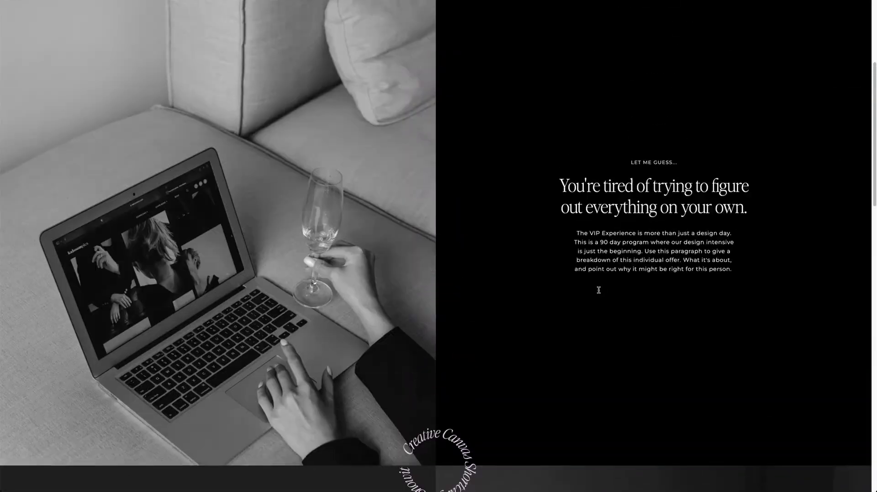
{"action": "scroll", "coordinate": [599, 290], "scroll_direction": "up", "scroll_amount": 5}
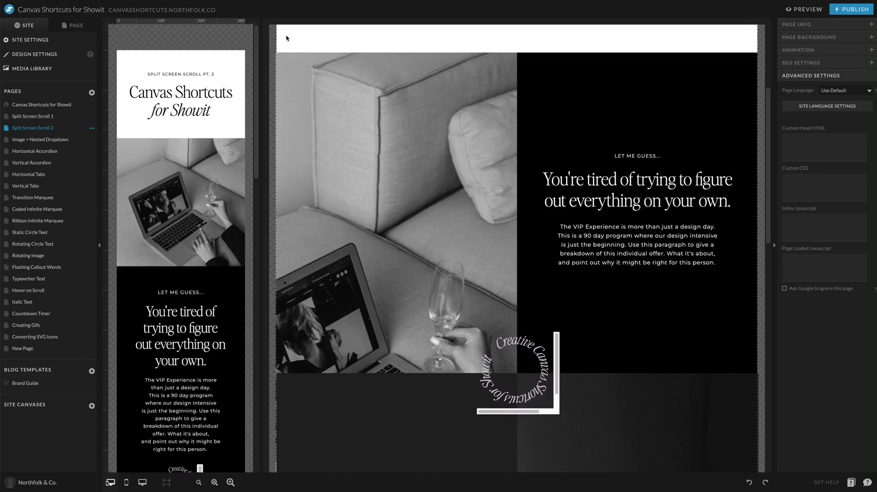
Step: Inspect the canvas settings of Sticky Image 1 and Scrolling Block 1 on the Split Screen Scroll 2 page
{"action": "scroll", "coordinate": [465, 171], "scroll_direction": "up", "scroll_amount": 3}
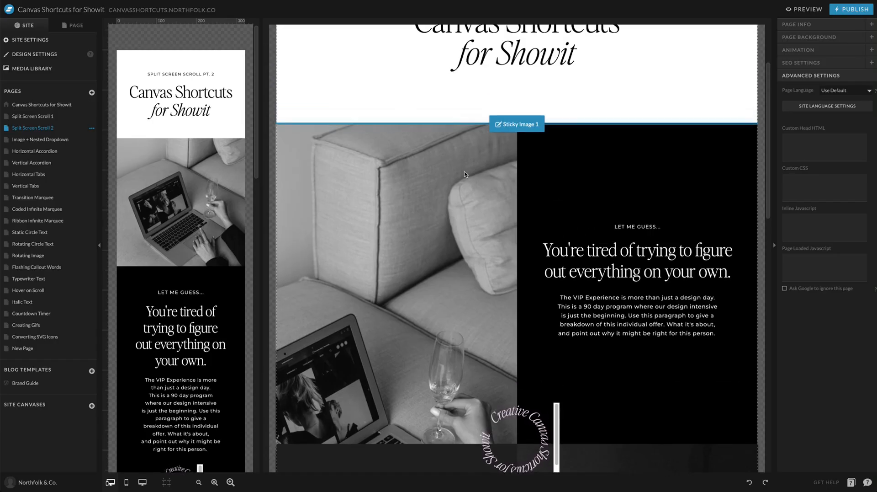
{"action": "left_click", "coordinate": [64, 25]}
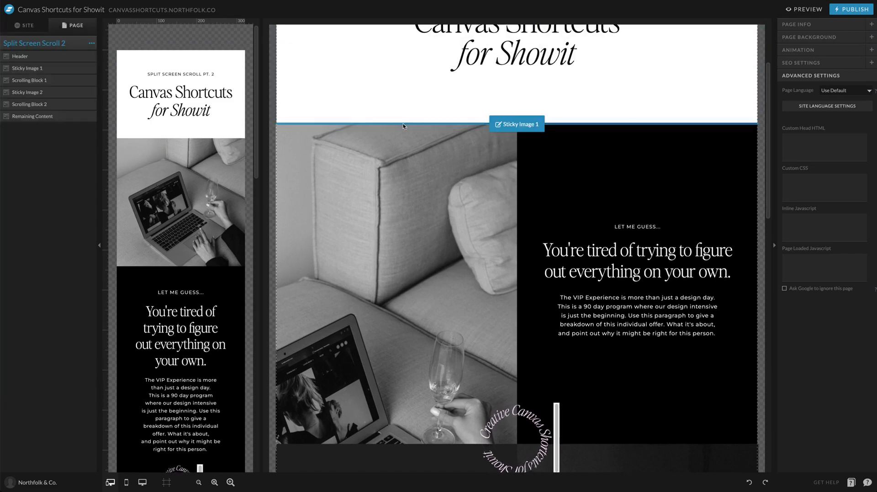
{"action": "left_click", "coordinate": [403, 126]}
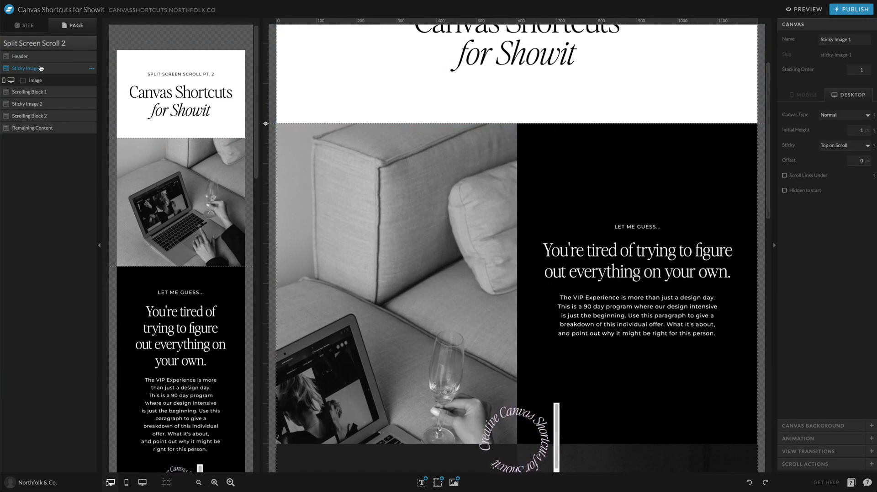
{"action": "scroll", "coordinate": [599, 150], "scroll_direction": "down", "scroll_amount": 1}
{"action": "left_click", "coordinate": [599, 150]}
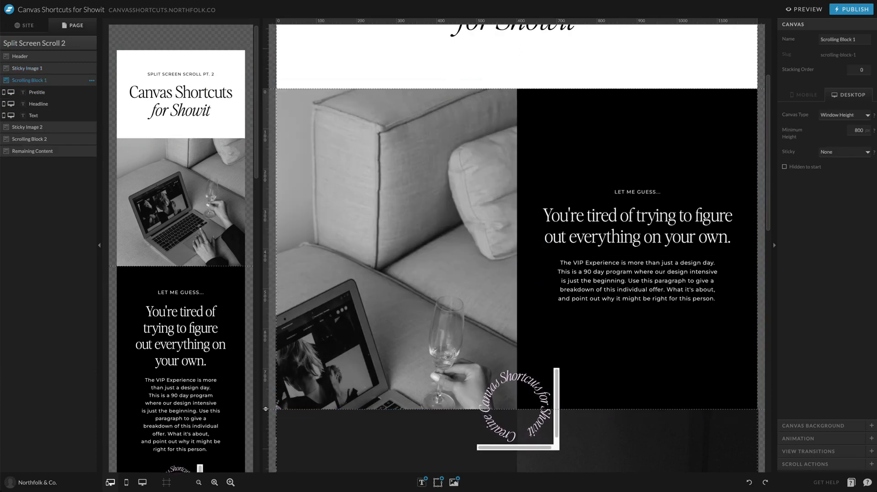
Step: Add a blank page to the site and select its empty canvas
{"action": "left_click", "coordinate": [25, 25]}
{"action": "left_click", "coordinate": [91, 93]}
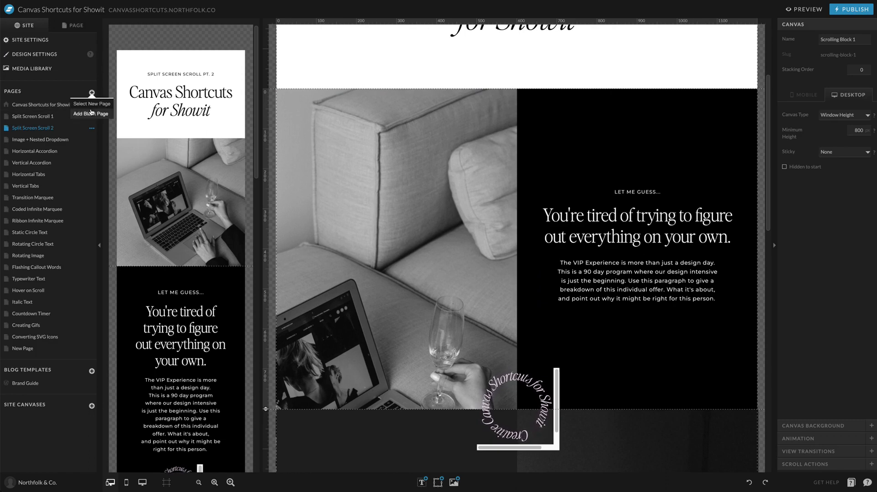
{"action": "left_click", "coordinate": [94, 114]}
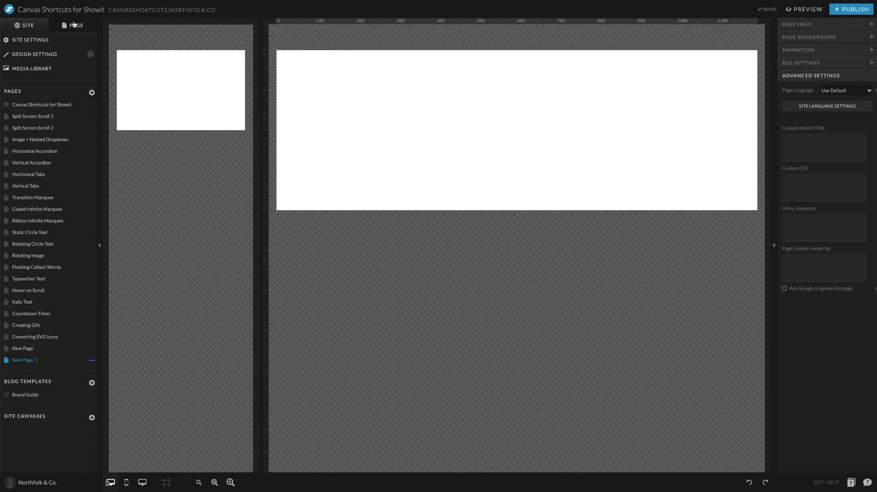
{"action": "left_click", "coordinate": [74, 24]}
{"action": "left_click", "coordinate": [569, 59]}
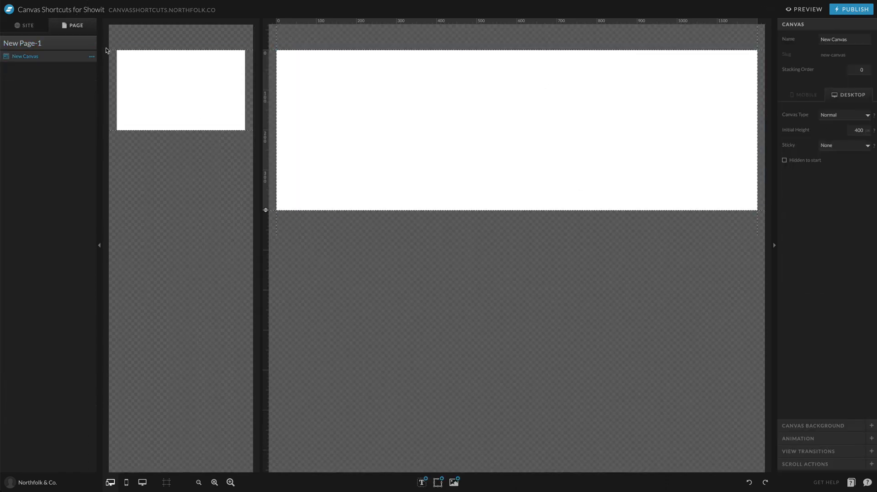
Step: Add the Header canvas from Split Screen Scroll 2 to the new page and place it above New Canvas
{"action": "left_click", "coordinate": [90, 46]}
{"action": "left_click", "coordinate": [88, 59]}
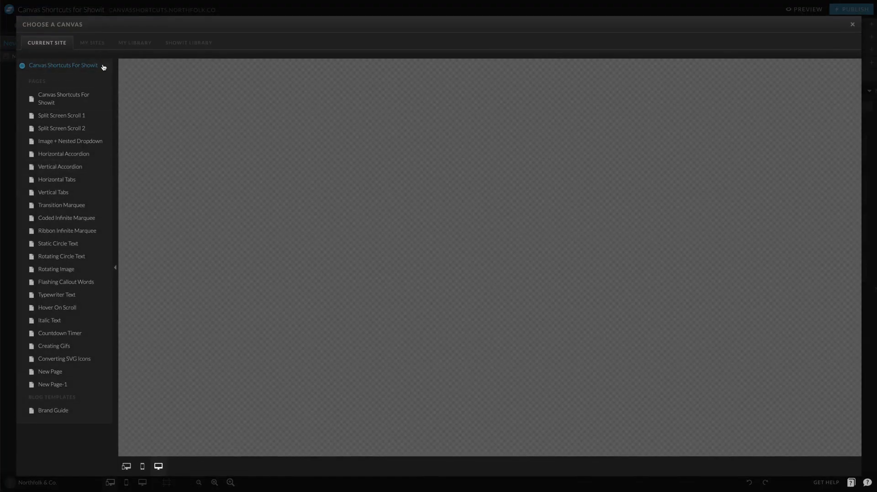
{"action": "left_click", "coordinate": [67, 133]}
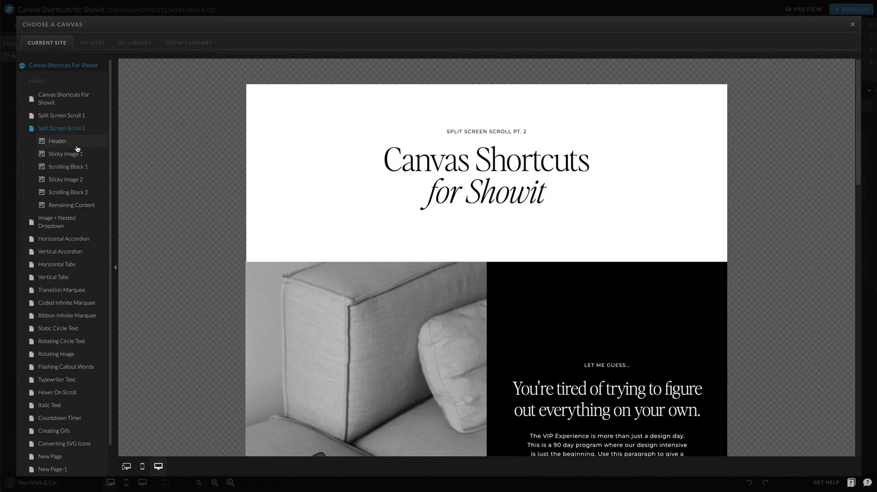
{"action": "left_click", "coordinate": [851, 466]}
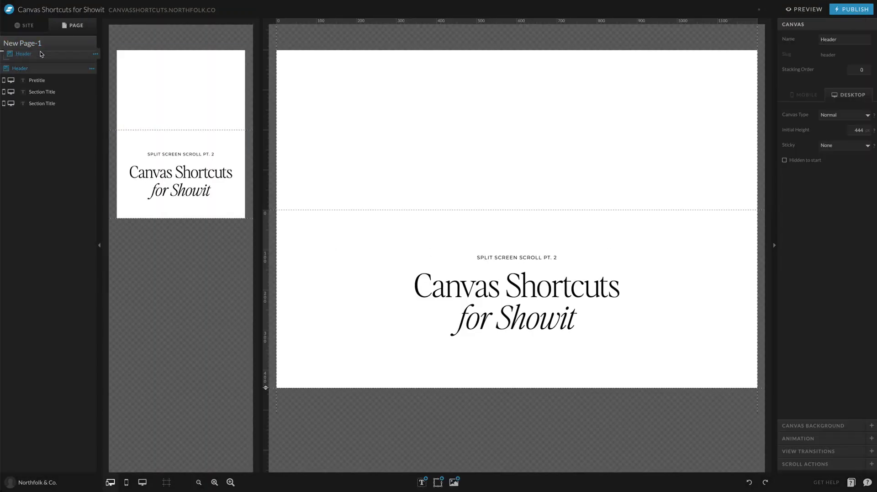
{"action": "left_click_drag", "start_coordinate": [41, 54], "coordinate": [41, 53]}
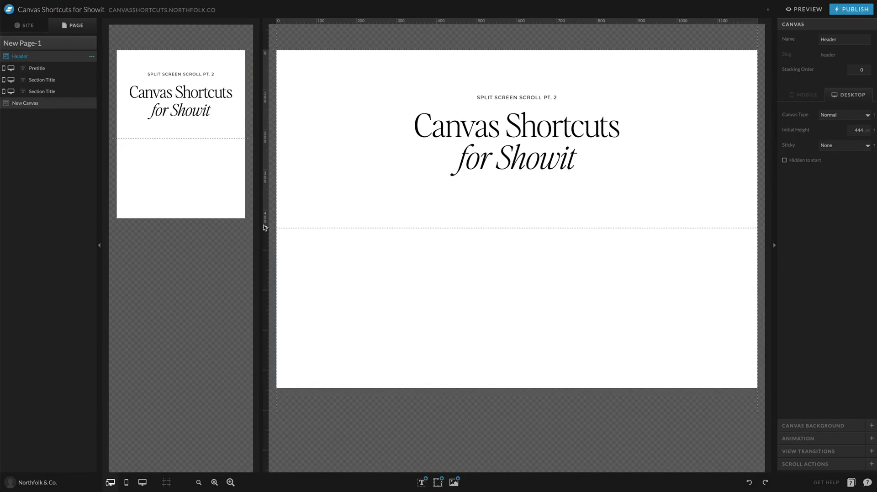
{"action": "left_click_drag", "start_coordinate": [267, 228], "coordinate": [266, 394]}
{"action": "mouse_move", "coordinate": [421, 482]}
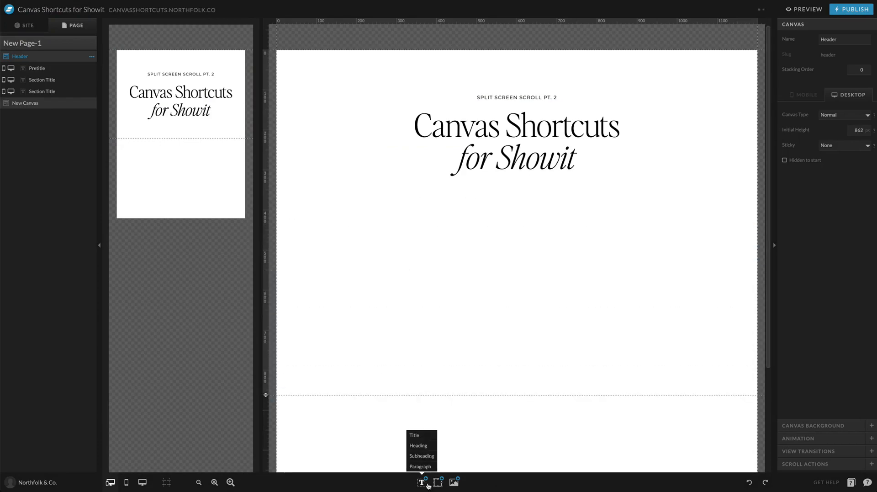
{"action": "left_click", "coordinate": [423, 466]}
{"action": "left_click_drag", "start_coordinate": [538, 227], "coordinate": [638, 280]}
{"action": "left_click_drag", "start_coordinate": [537, 210], "coordinate": [542, 267]}
{"action": "double_click", "coordinate": [488, 252]}
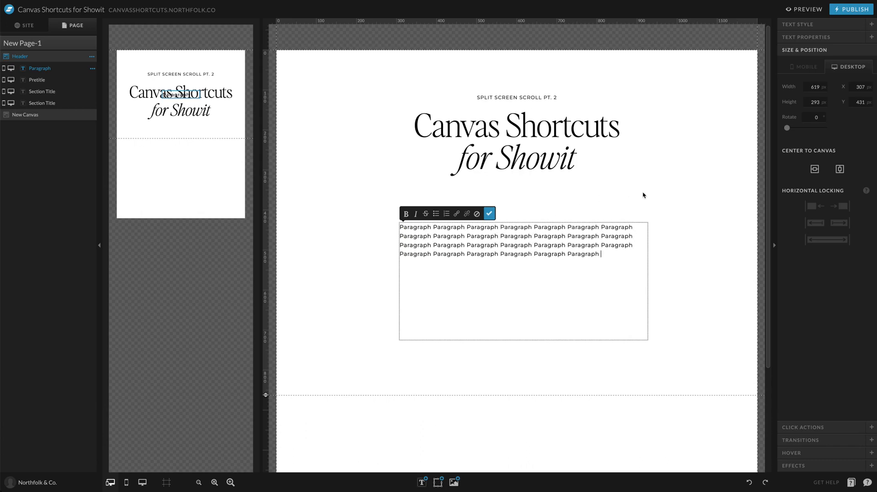
{"action": "key", "text": "Escape"}
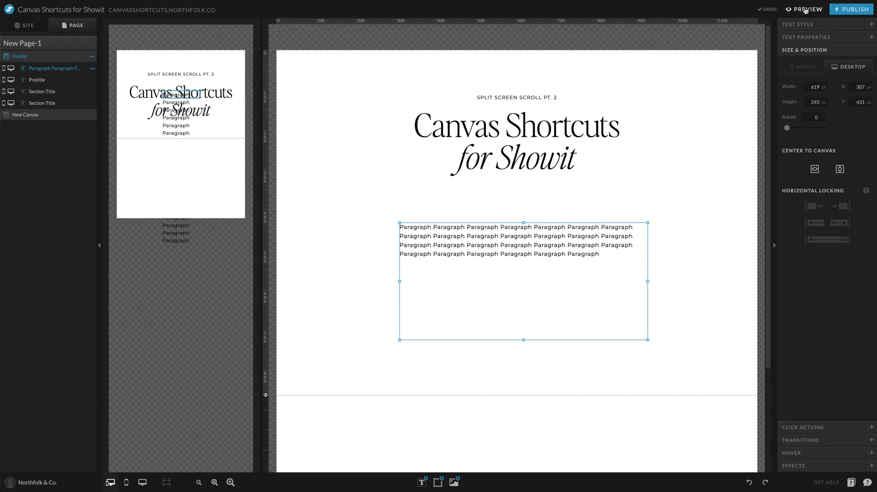
Step: Center-align the paragraph text, move its box up under the title, and shorten the Header canvas to about 741 px
{"action": "left_click", "coordinate": [802, 24]}
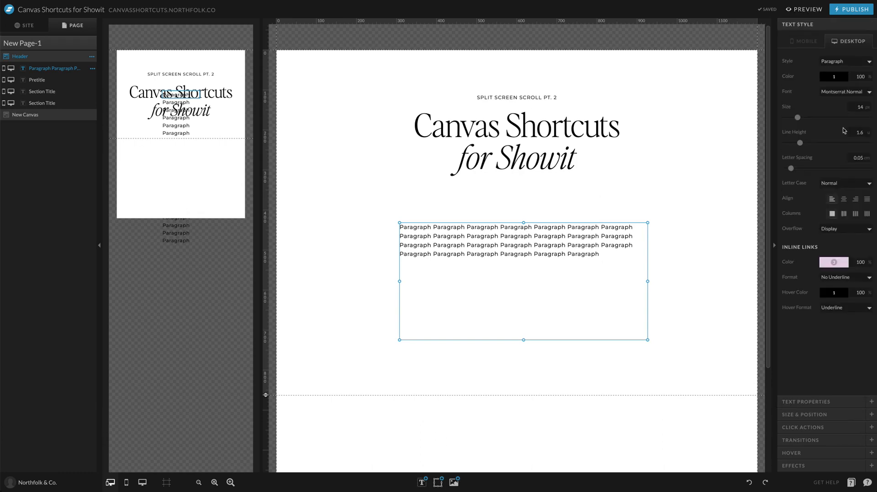
{"action": "left_click", "coordinate": [844, 200]}
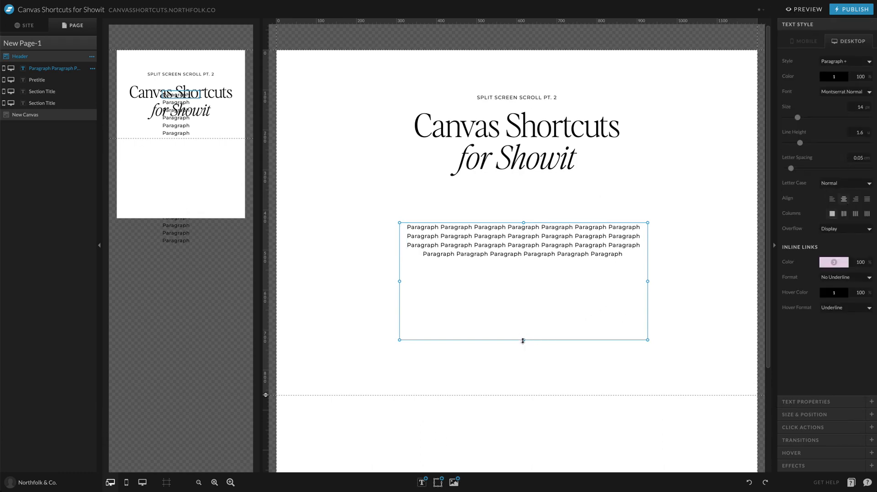
{"action": "left_click_drag", "start_coordinate": [523, 340], "coordinate": [576, 214]}
{"action": "left_click", "coordinate": [555, 308]}
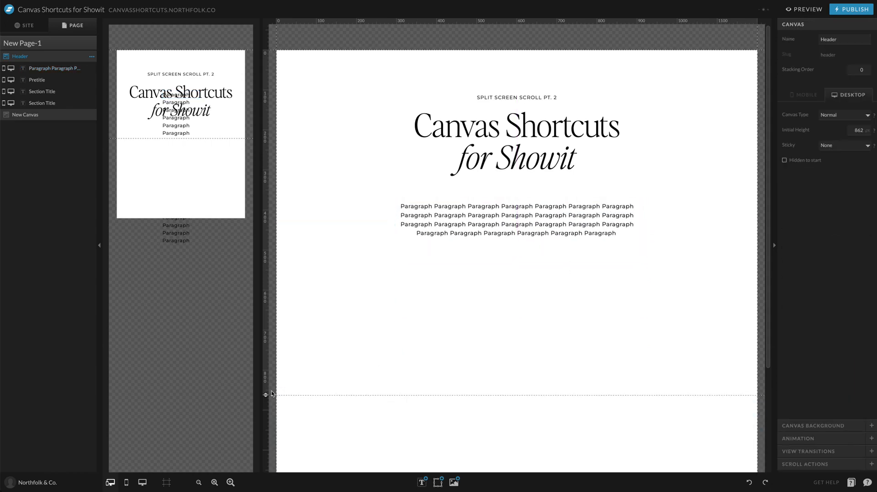
{"action": "left_click_drag", "start_coordinate": [264, 394], "coordinate": [265, 346]}
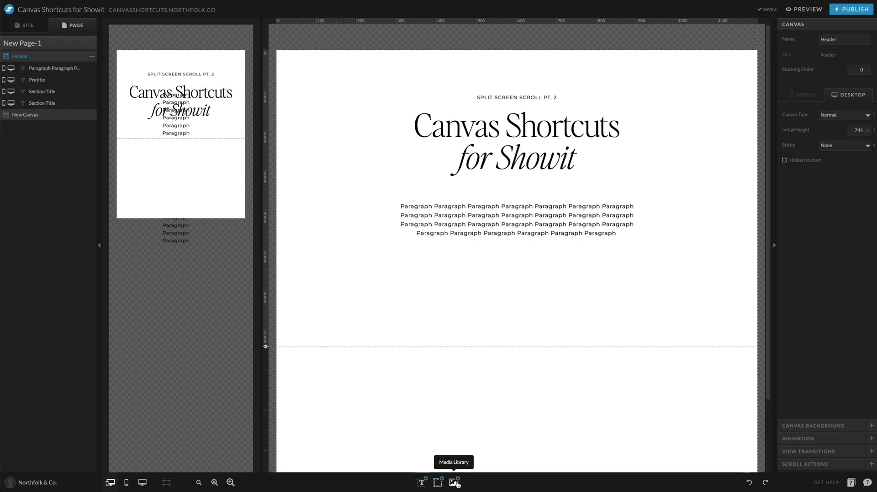
Step: Add the black-and-white park photo from the BRAND - B&W folder below the paragraph and extend the Header canvas to about 1194 px
{"action": "left_click", "coordinate": [452, 482]}
{"action": "left_click", "coordinate": [484, 188]}
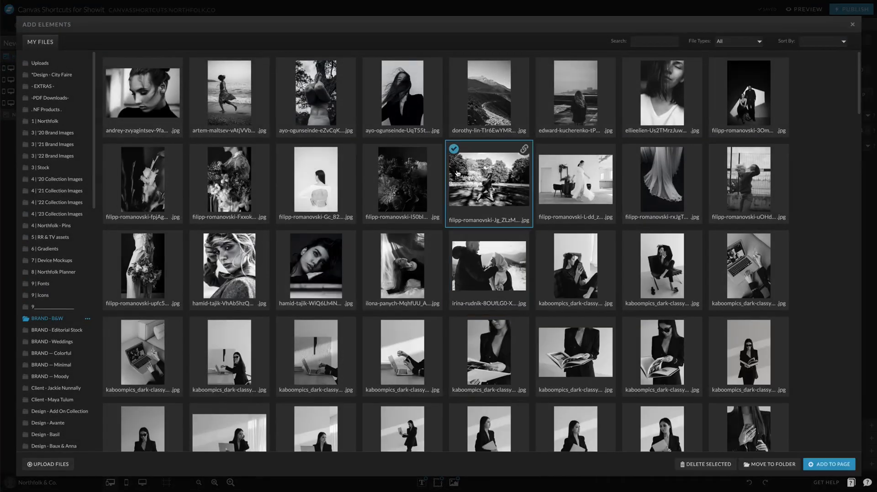
{"action": "left_click", "coordinate": [830, 464]}
{"action": "scroll", "coordinate": [541, 167], "scroll_direction": "down", "scroll_amount": 2}
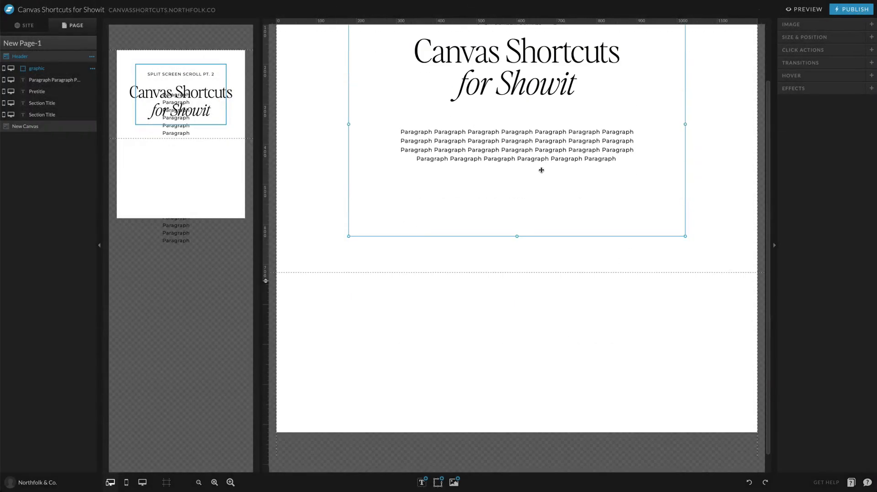
{"action": "left_click_drag", "start_coordinate": [508, 183], "coordinate": [523, 343]}
{"action": "scroll", "coordinate": [740, 315], "scroll_direction": "down", "scroll_amount": 2}
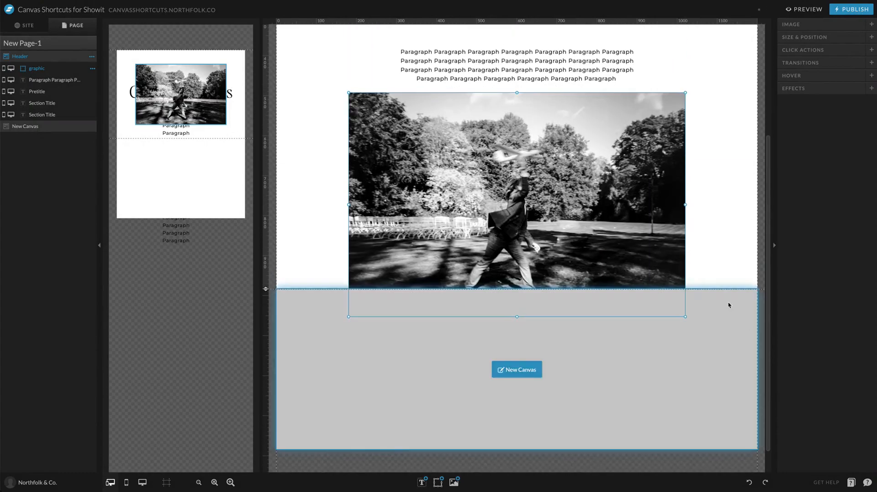
{"action": "left_click", "coordinate": [719, 268]}
{"action": "left_click_drag", "start_coordinate": [264, 288], "coordinate": [266, 373]}
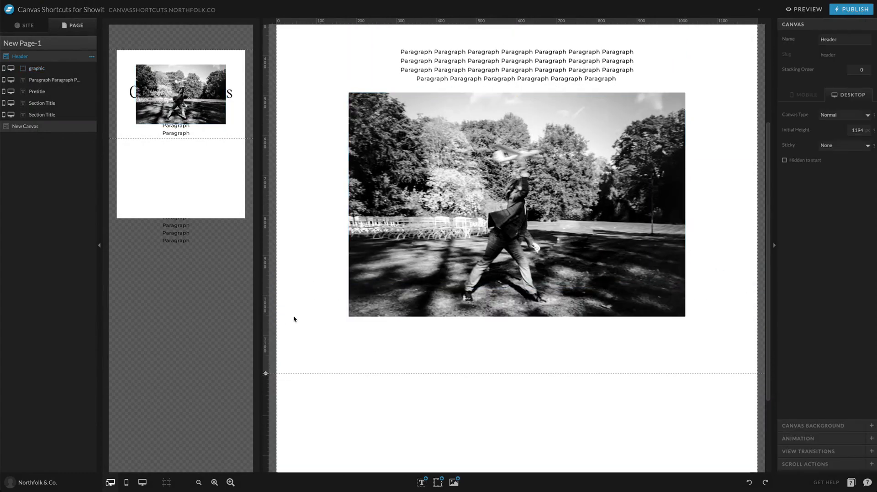
Step: Preview the new page on desktop and examine how the header's title, paragraph and photo scroll
{"action": "left_click", "coordinate": [806, 12]}
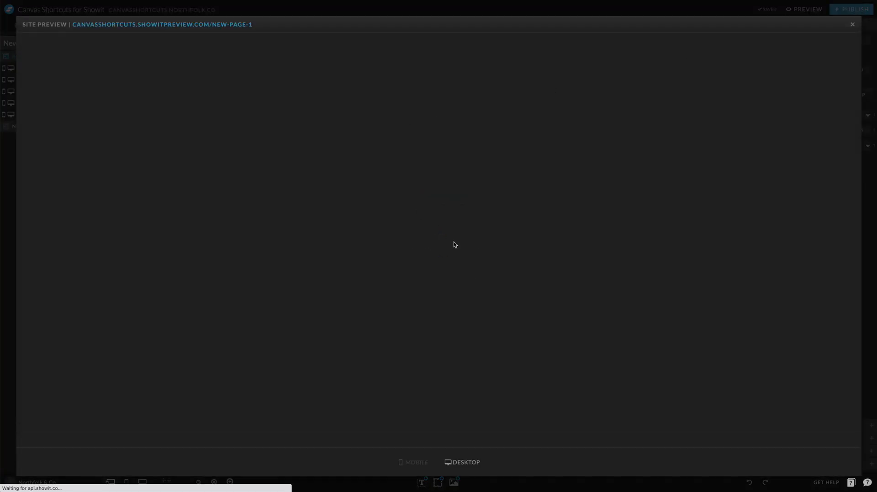
{"action": "scroll", "coordinate": [454, 272], "scroll_direction": "down", "scroll_amount": 4}
{"action": "scroll", "coordinate": [454, 273], "scroll_direction": "up", "scroll_amount": 2}
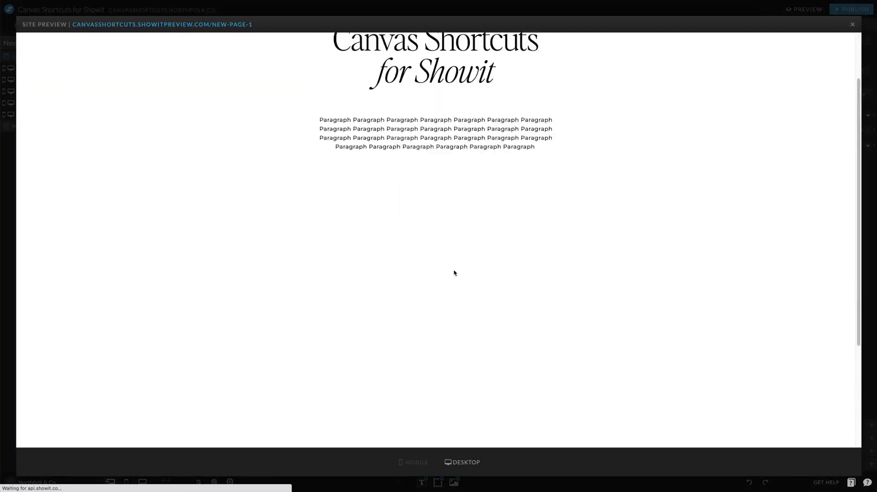
{"action": "scroll", "coordinate": [454, 273], "scroll_direction": "down", "scroll_amount": 4}
{"action": "scroll", "coordinate": [454, 273], "scroll_direction": "up", "scroll_amount": 5}
{"action": "scroll", "coordinate": [454, 272], "scroll_direction": "down", "scroll_amount": 4}
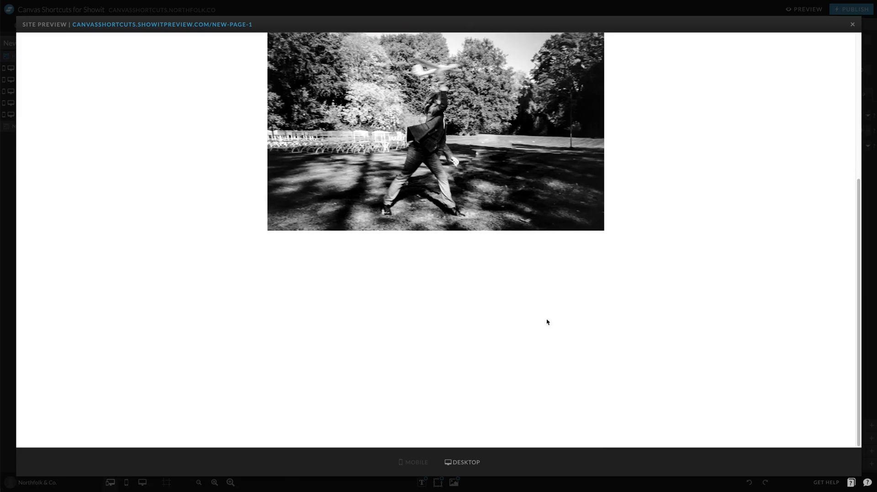
{"action": "left_click", "coordinate": [559, 3]}
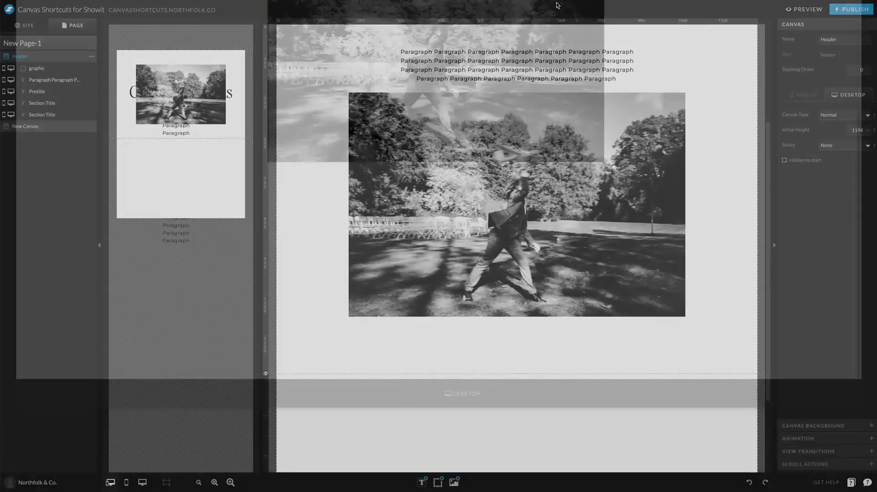
Step: Check the empty canvas below the new page's header, and select the laptop image on the Split Screen Scroll 2 page
{"action": "scroll", "coordinate": [594, 183], "scroll_direction": "down", "scroll_amount": 3}
{"action": "left_click", "coordinate": [574, 304]}
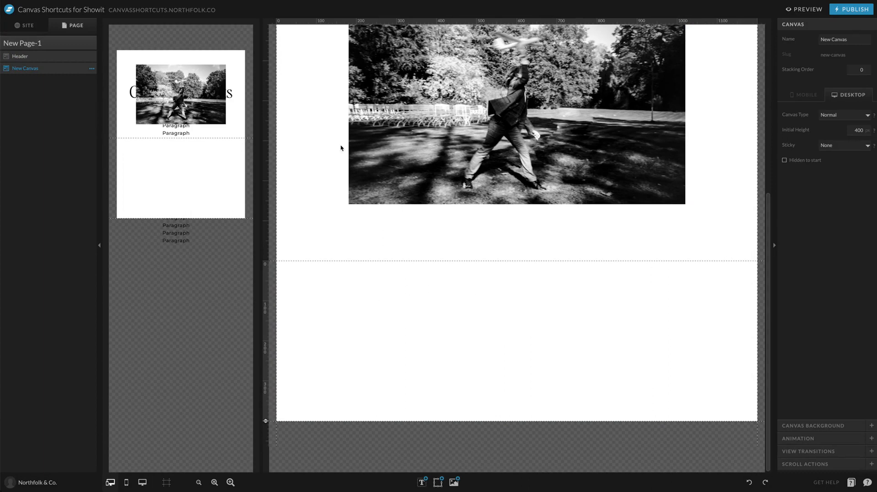
{"action": "left_click", "coordinate": [23, 27]}
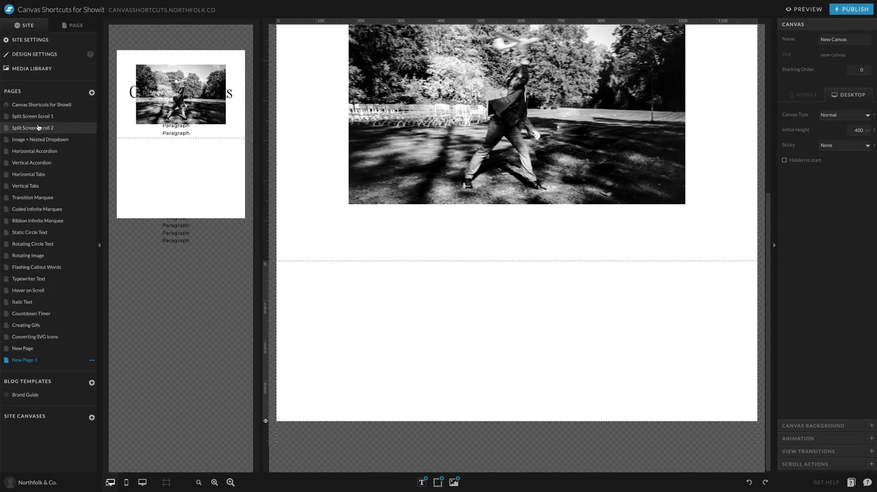
{"action": "left_click", "coordinate": [33, 128]}
{"action": "scroll", "coordinate": [473, 270], "scroll_direction": "up", "scroll_amount": 5}
{"action": "left_click", "coordinate": [487, 196]}
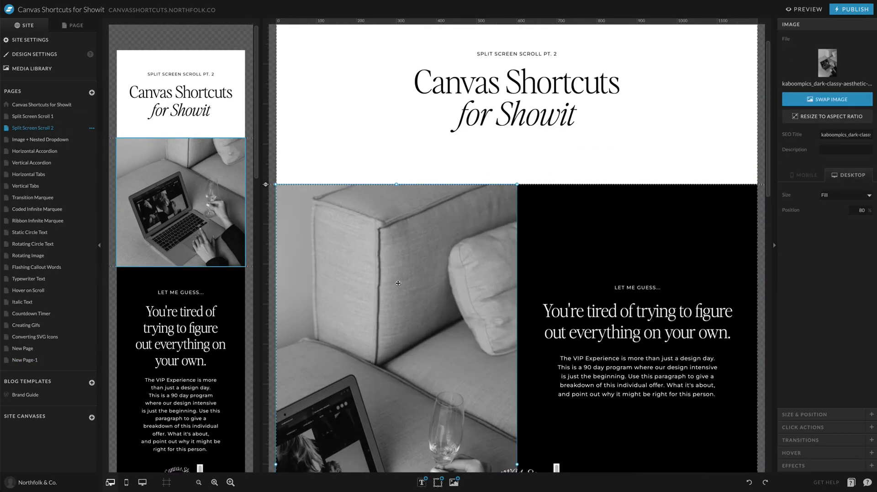
Step: Examine the laptop image's size and position and the canvas settings of Sticky Image 1 and Scrolling Block 1
{"action": "left_click", "coordinate": [805, 414]}
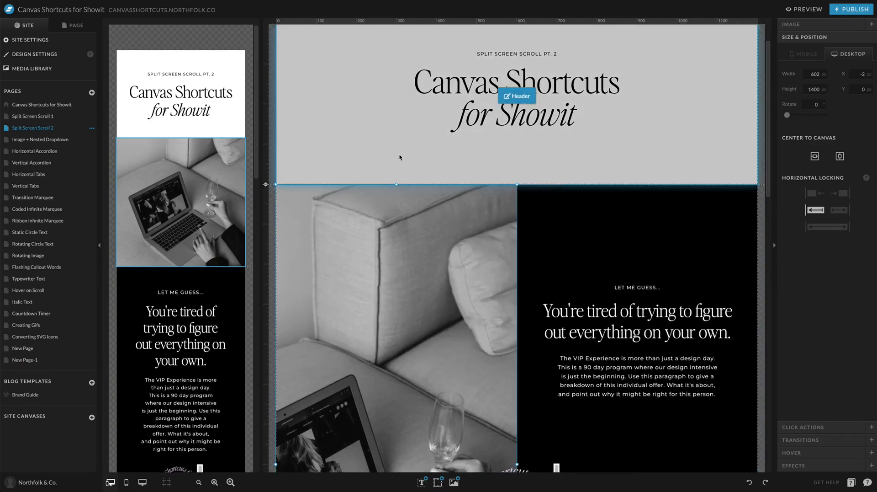
{"action": "left_click", "coordinate": [72, 26]}
{"action": "scroll", "coordinate": [503, 274], "scroll_direction": "down", "scroll_amount": 5}
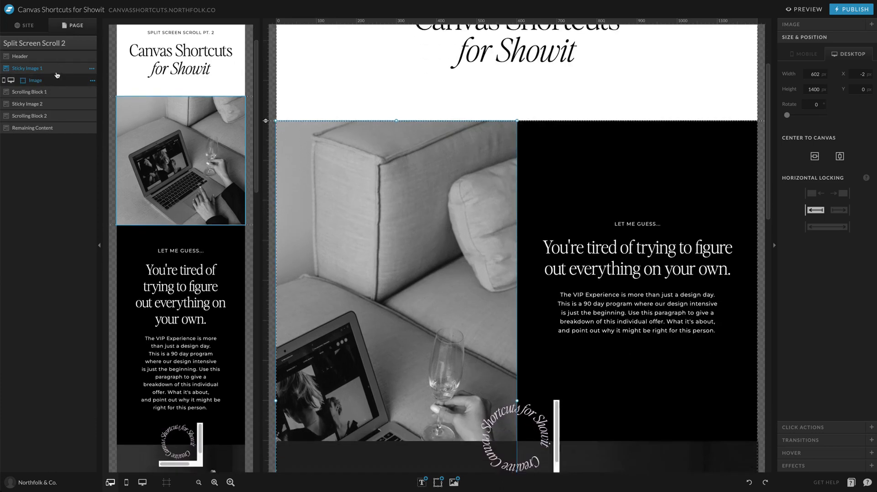
{"action": "left_click", "coordinate": [791, 25]}
{"action": "left_click", "coordinate": [725, 220]}
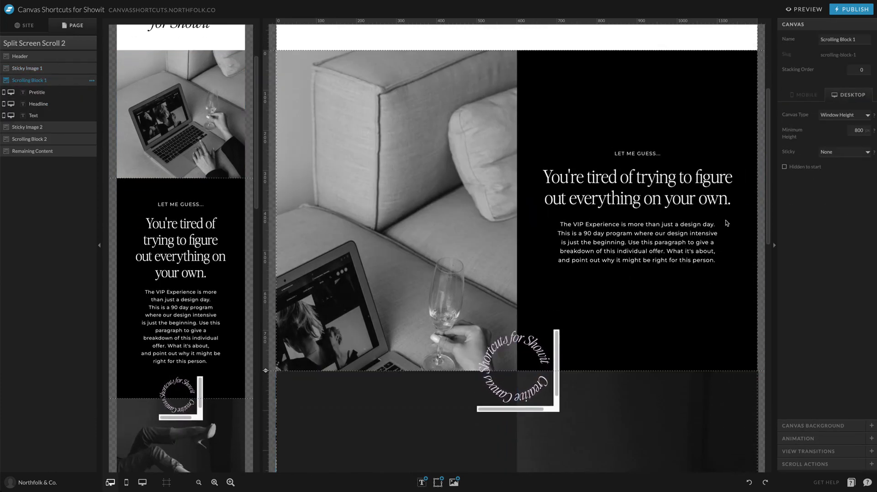
{"action": "left_click", "coordinate": [717, 51]}
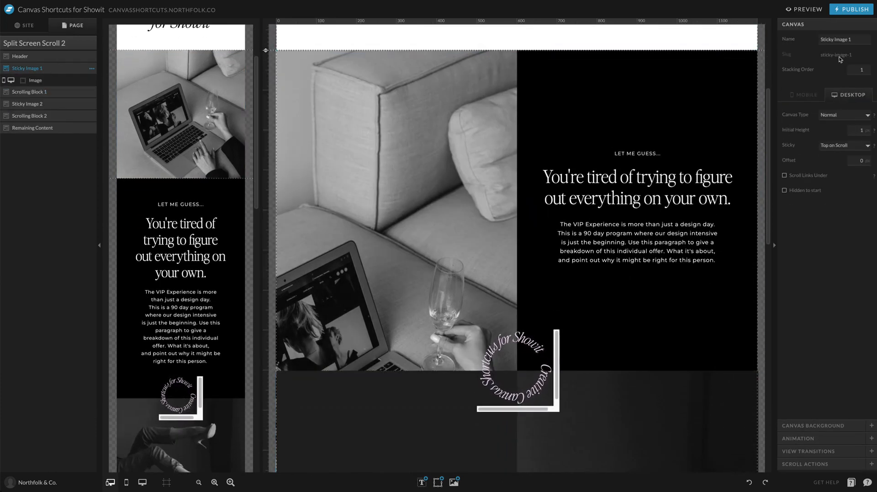
{"action": "scroll", "coordinate": [600, 145], "scroll_direction": "up", "scroll_amount": 2}
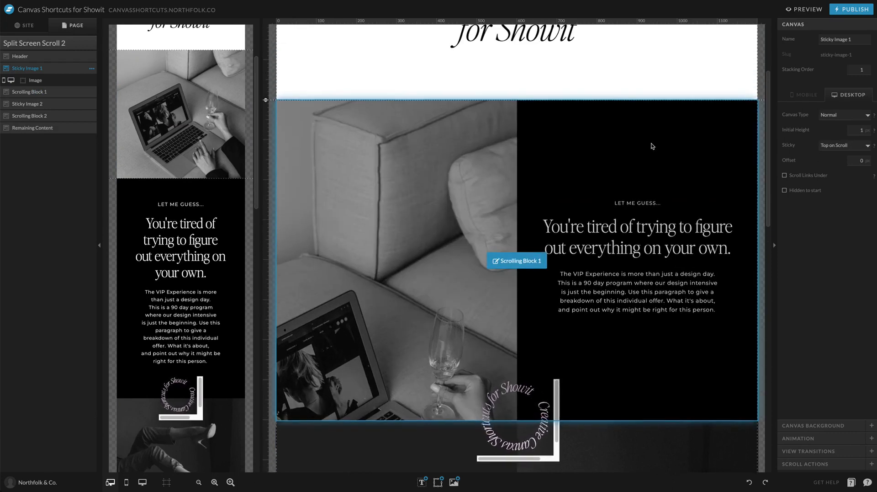
{"action": "left_click", "coordinate": [680, 146]}
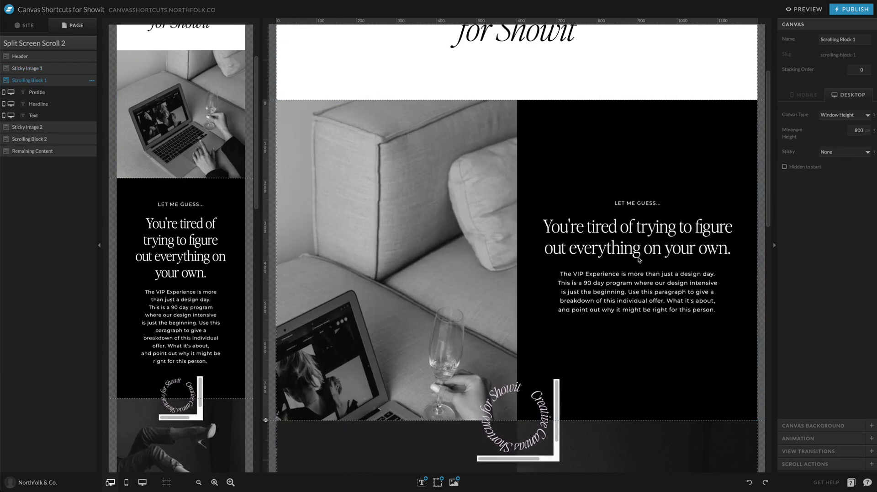
{"action": "scroll", "coordinate": [639, 259], "scroll_direction": "down", "scroll_amount": 1}
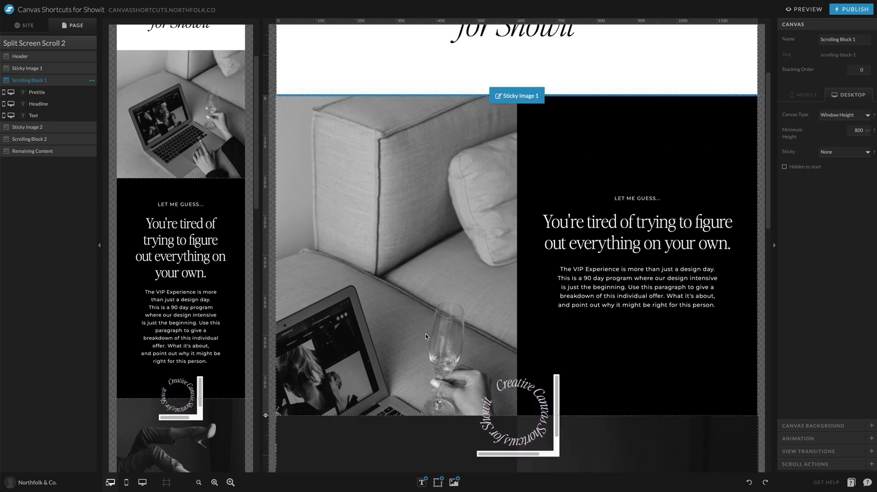
Step: Compare the canvas settings of Sticky Image 2 and Scrolling Block 2 with those of the first split screen section
{"action": "scroll", "coordinate": [426, 337], "scroll_direction": "down", "scroll_amount": 2}
{"action": "left_click", "coordinate": [610, 346]}
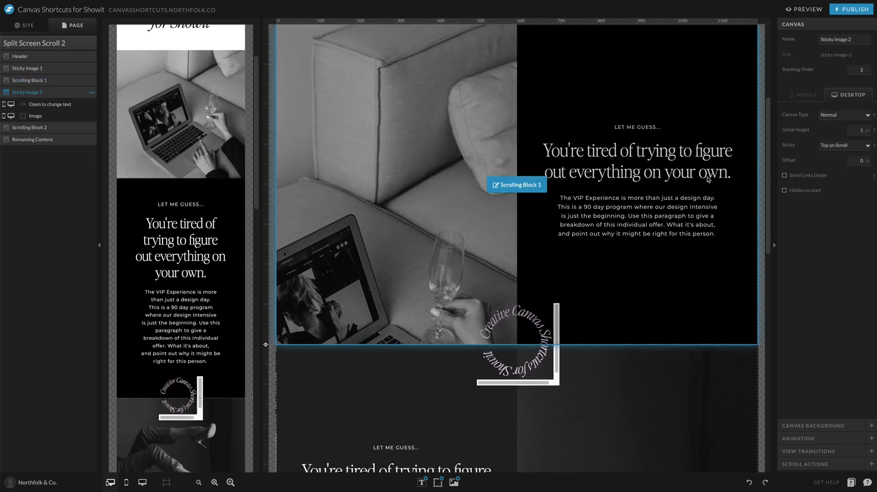
{"action": "scroll", "coordinate": [464, 319], "scroll_direction": "down", "scroll_amount": 3}
{"action": "left_click", "coordinate": [465, 319]}
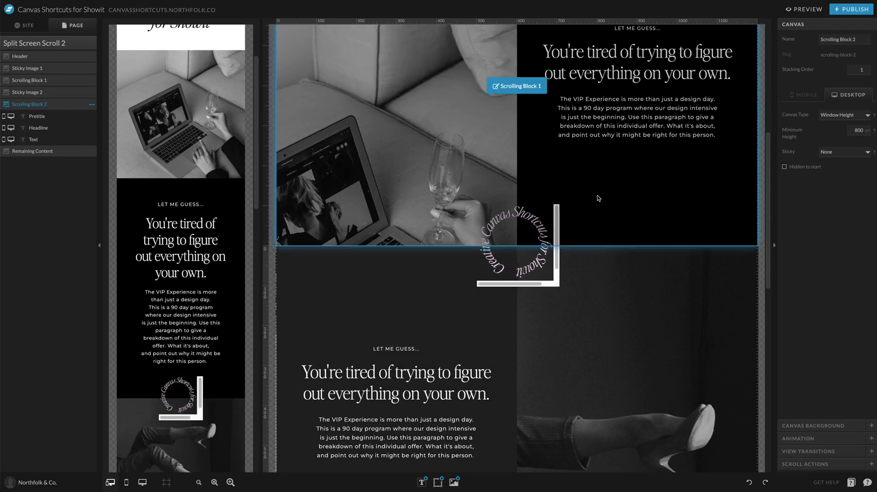
{"action": "scroll", "coordinate": [599, 197], "scroll_direction": "up", "scroll_amount": 4}
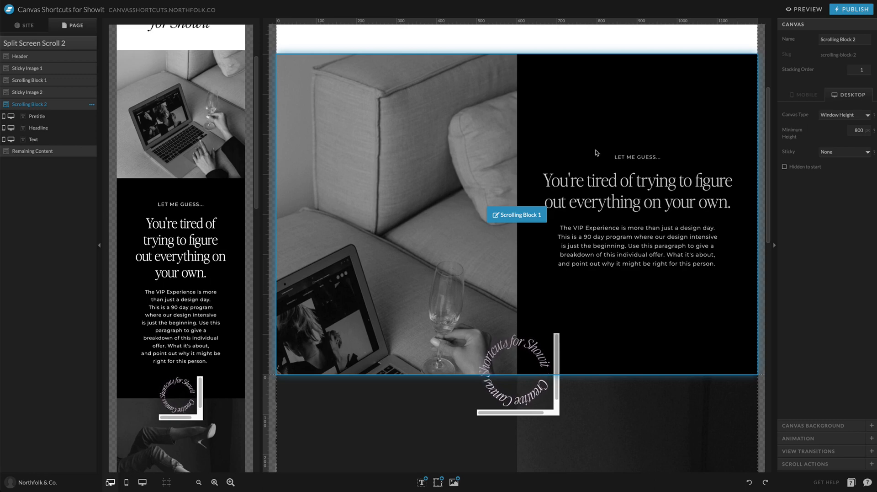
{"action": "left_click", "coordinate": [579, 109]}
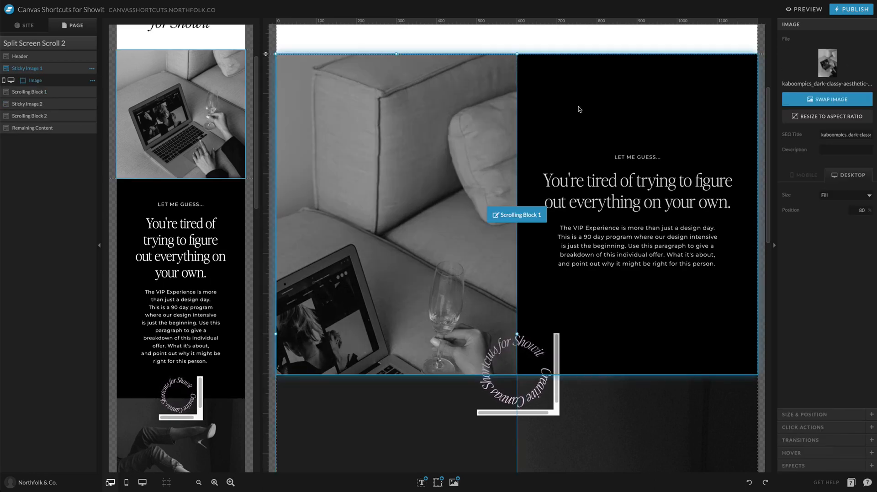
{"action": "left_click", "coordinate": [579, 109]}
Step: Add the dark flower photo from the BRAND - B&W folder to New Canvas on New Page-1
{"action": "left_click", "coordinate": [25, 25]}
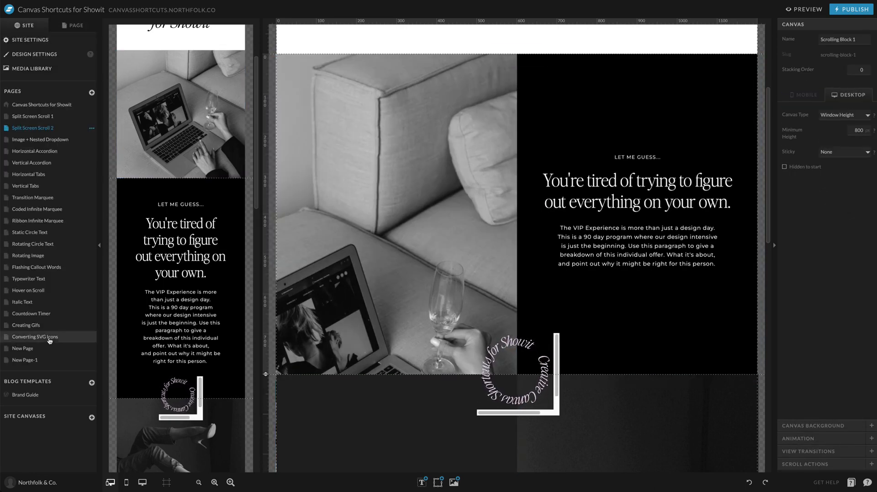
{"action": "left_click", "coordinate": [24, 360]}
{"action": "scroll", "coordinate": [522, 146], "scroll_direction": "down", "scroll_amount": 1}
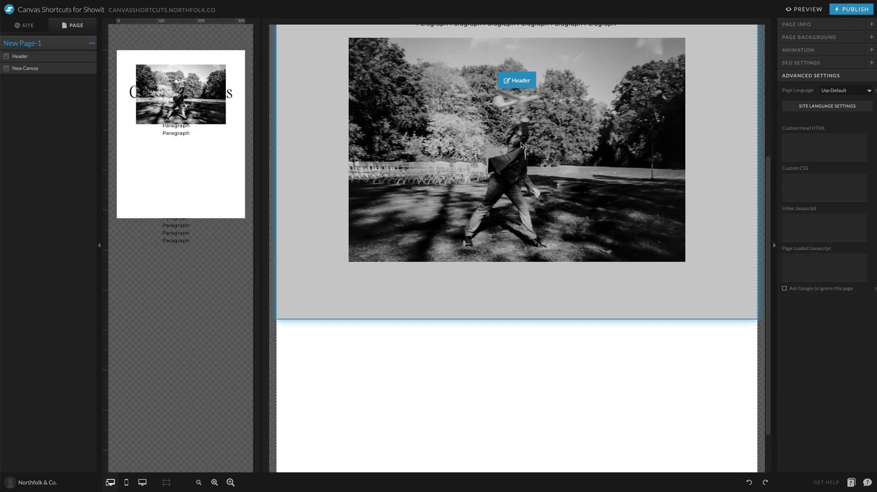
{"action": "scroll", "coordinate": [521, 146], "scroll_direction": "down", "scroll_amount": 1}
{"action": "left_click", "coordinate": [541, 276]}
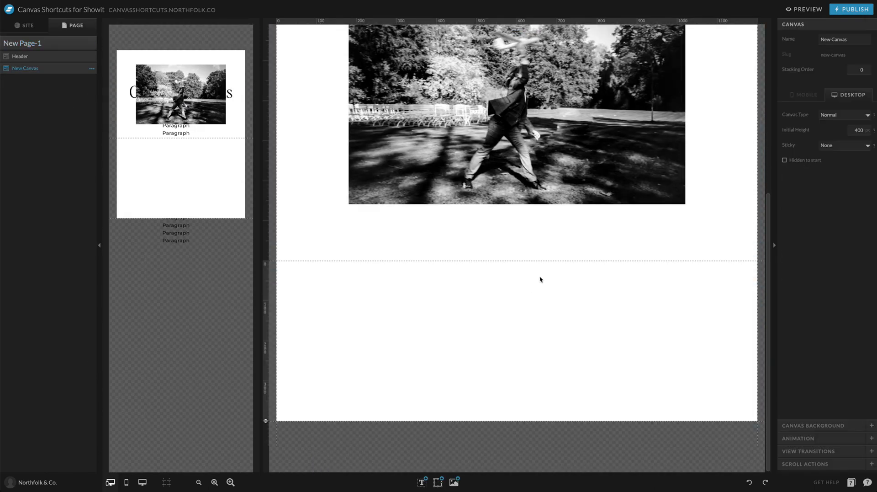
{"action": "left_click", "coordinate": [454, 482]}
{"action": "left_click", "coordinate": [405, 190]}
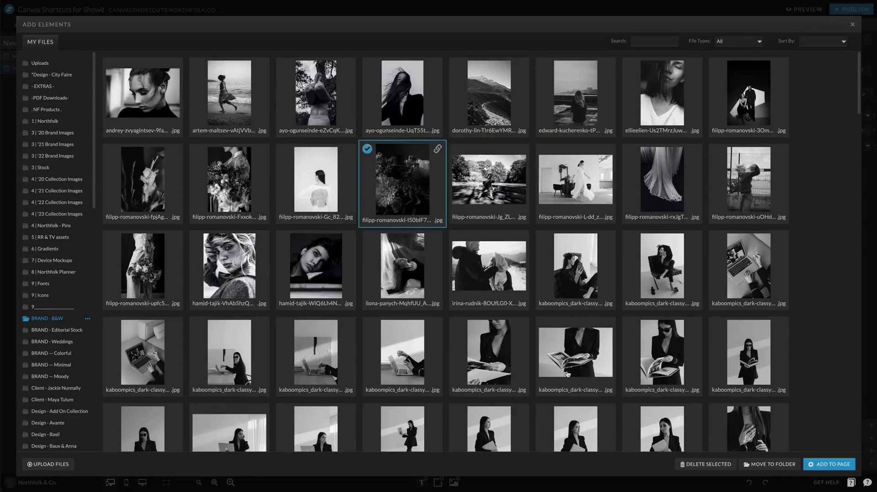
{"action": "left_click", "coordinate": [836, 464]}
Step: Move the flower photo to the upper-left corner of New Canvas and set its desktop width to 600 px
{"action": "left_click_drag", "start_coordinate": [512, 332], "coordinate": [315, 309]}
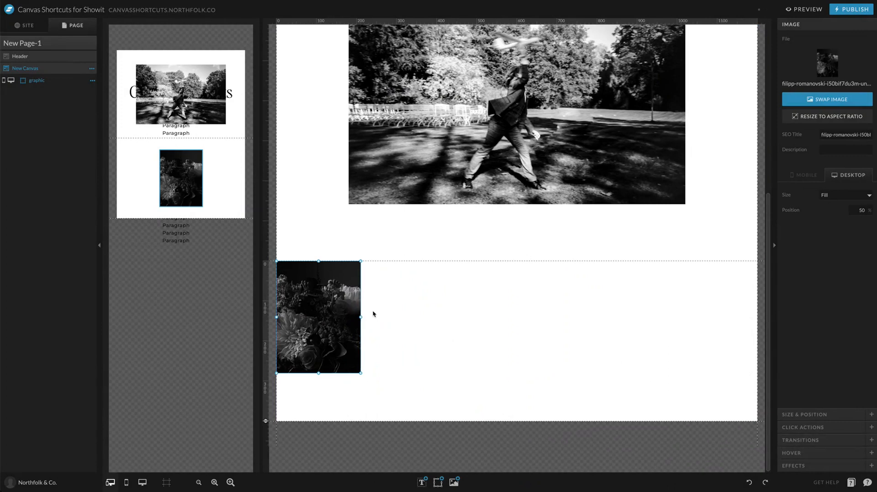
{"action": "left_click", "coordinate": [818, 414]}
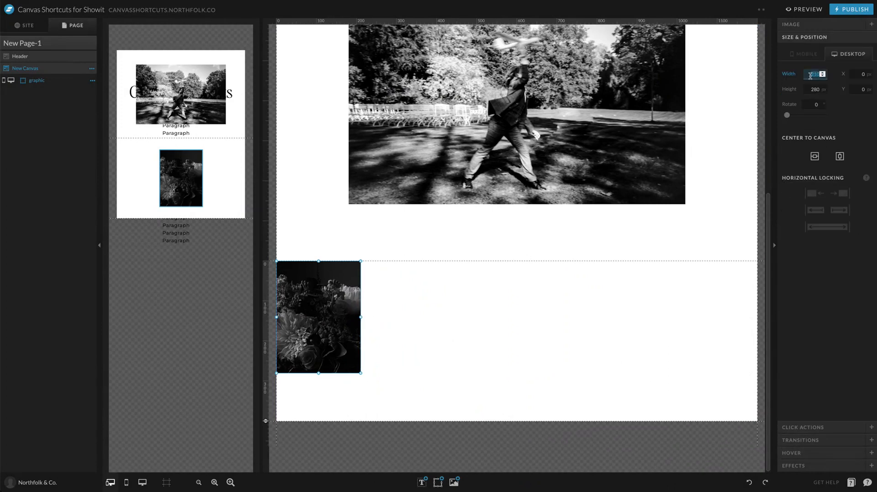
{"action": "type", "text": "600"}
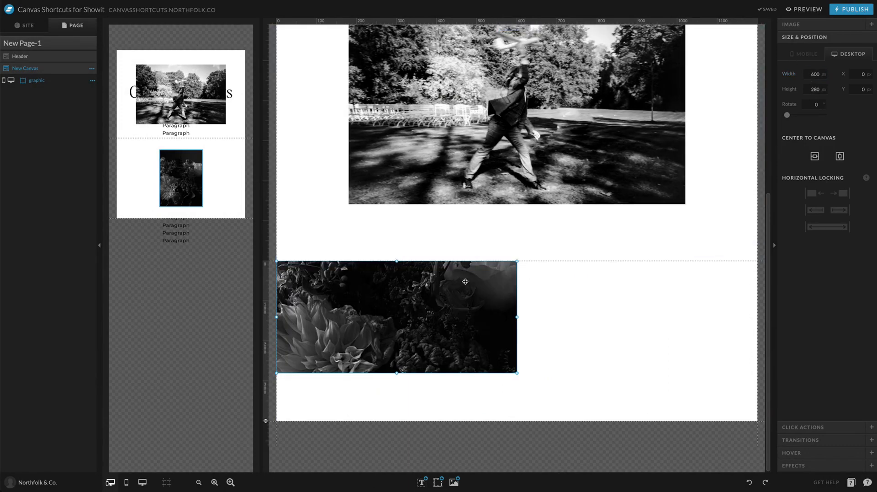
Step: Shrink the desktop height of New Canvas to 1 px
{"action": "left_click", "coordinate": [562, 305]}
{"action": "left_click", "coordinate": [818, 425]}
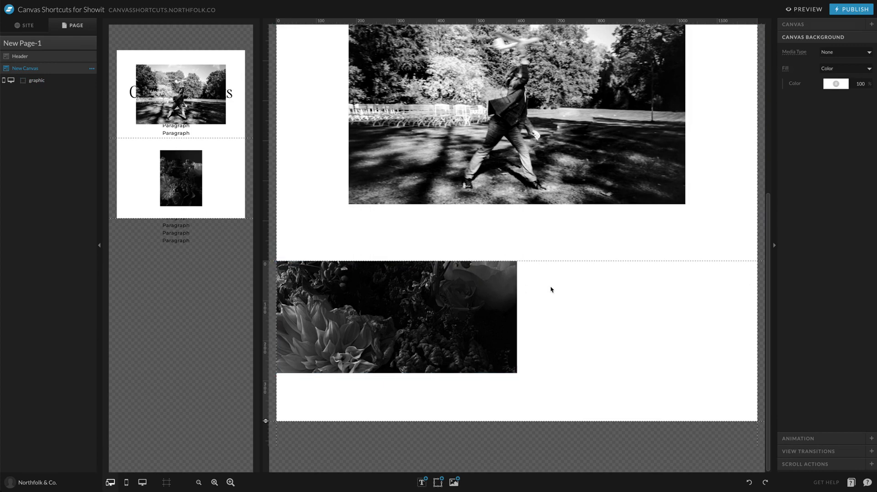
{"action": "left_click", "coordinate": [419, 349]}
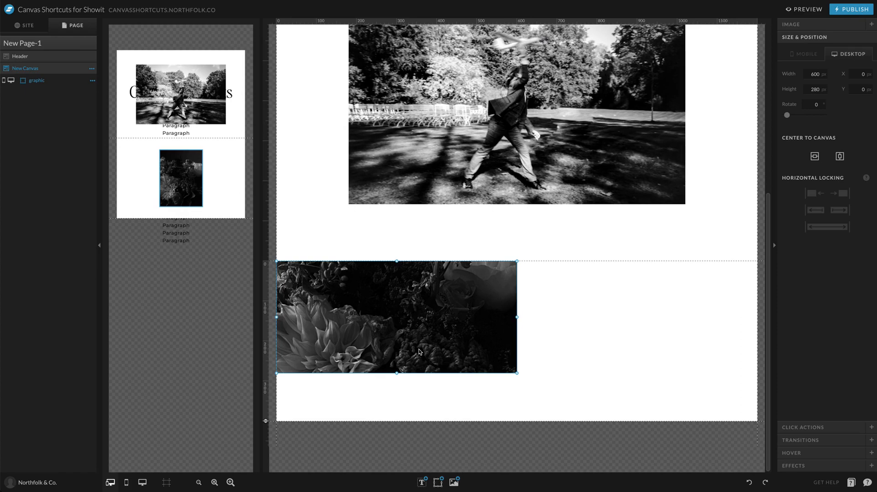
{"action": "left_click", "coordinate": [609, 344]}
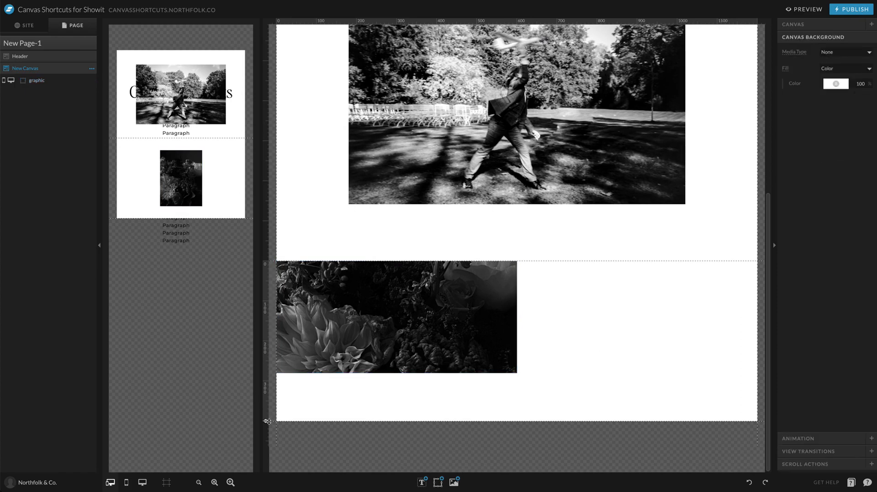
{"action": "left_click_drag", "start_coordinate": [267, 421], "coordinate": [280, 239]}
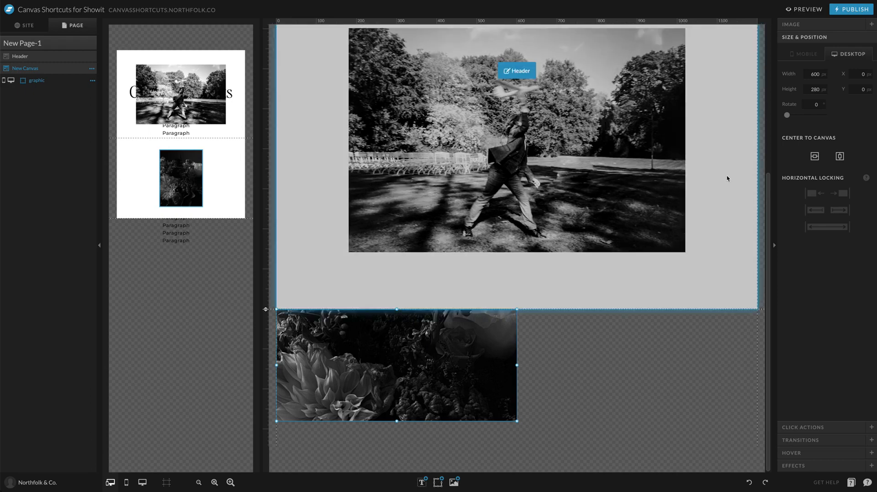
Step: Set the flower photo's desktop height to 1440 px and check its full extent below the Header canvas
{"action": "left_click", "coordinate": [806, 89]}
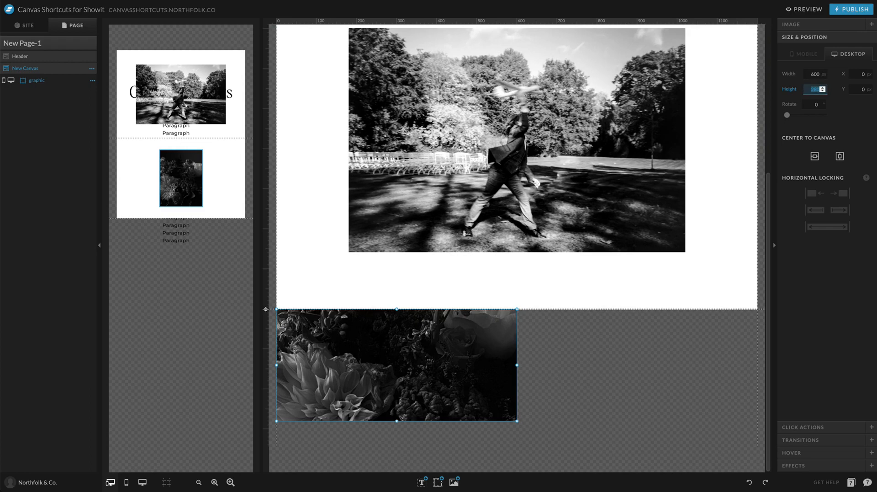
{"action": "type", "text": "1440"}
{"action": "key", "text": "Return"}
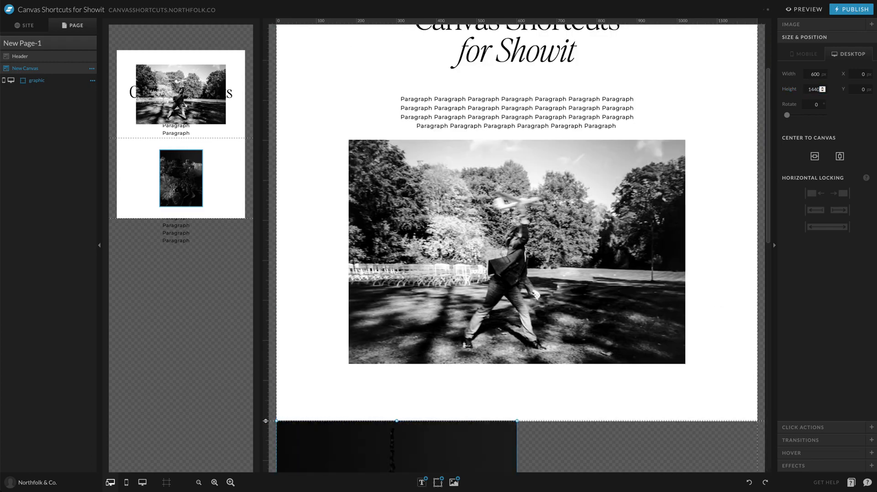
{"action": "scroll", "coordinate": [534, 276], "scroll_direction": "down", "scroll_amount": 7}
{"action": "scroll", "coordinate": [534, 276], "scroll_direction": "down", "scroll_amount": 6}
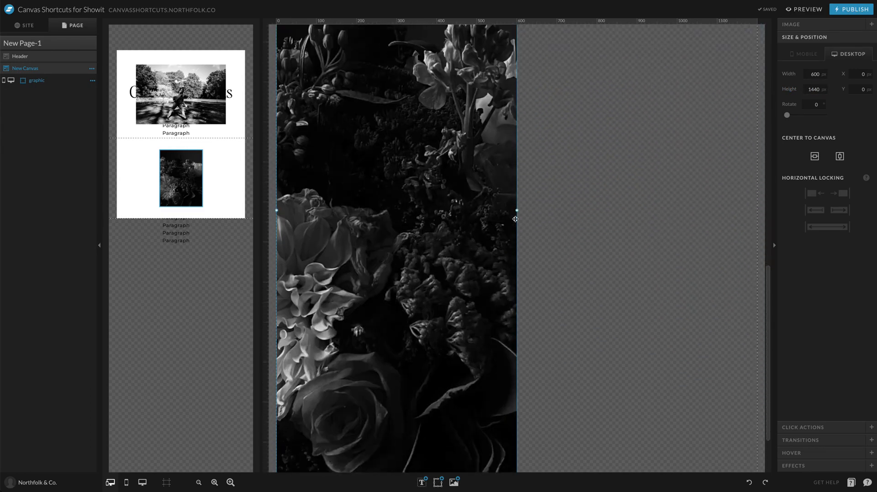
{"action": "scroll", "coordinate": [526, 247], "scroll_direction": "up", "scroll_amount": 6}
{"action": "scroll", "coordinate": [515, 219], "scroll_direction": "down", "scroll_amount": 6}
{"action": "scroll", "coordinate": [515, 218], "scroll_direction": "up", "scroll_amount": 3}
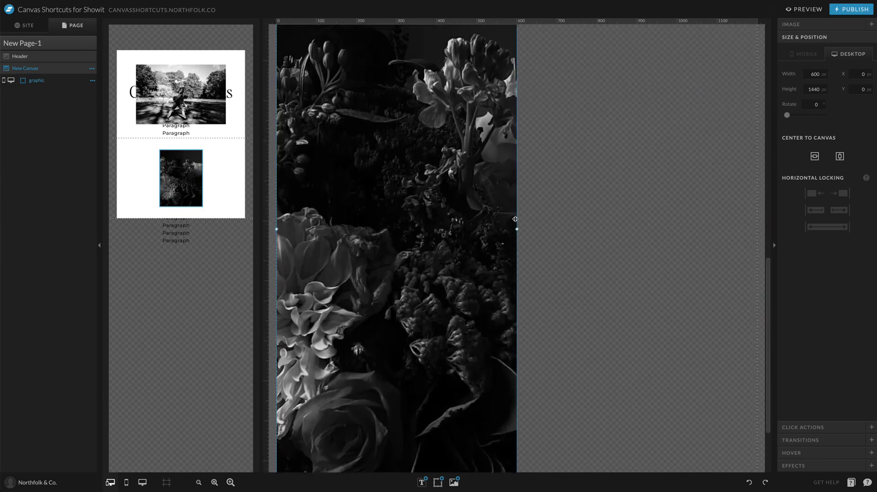
{"action": "scroll", "coordinate": [397, 103], "scroll_direction": "down", "scroll_amount": 4}
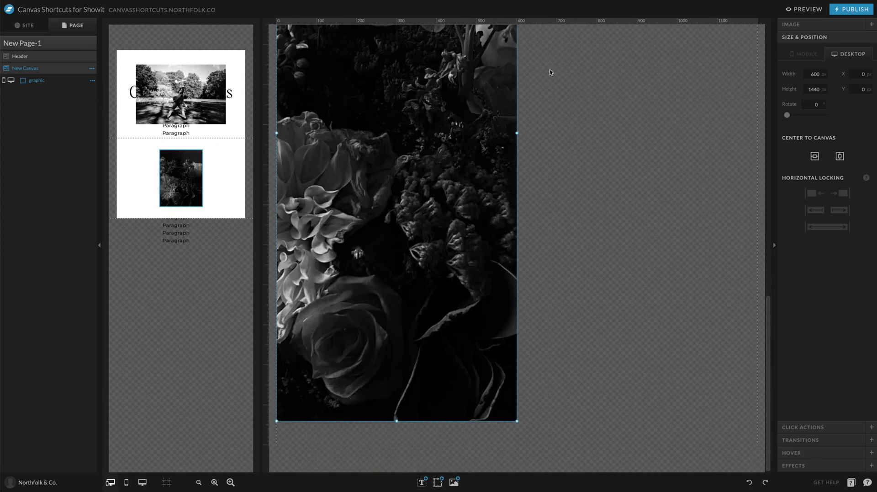
{"action": "scroll", "coordinate": [488, 177], "scroll_direction": "up", "scroll_amount": 2}
{"action": "scroll", "coordinate": [485, 142], "scroll_direction": "up", "scroll_amount": 4}
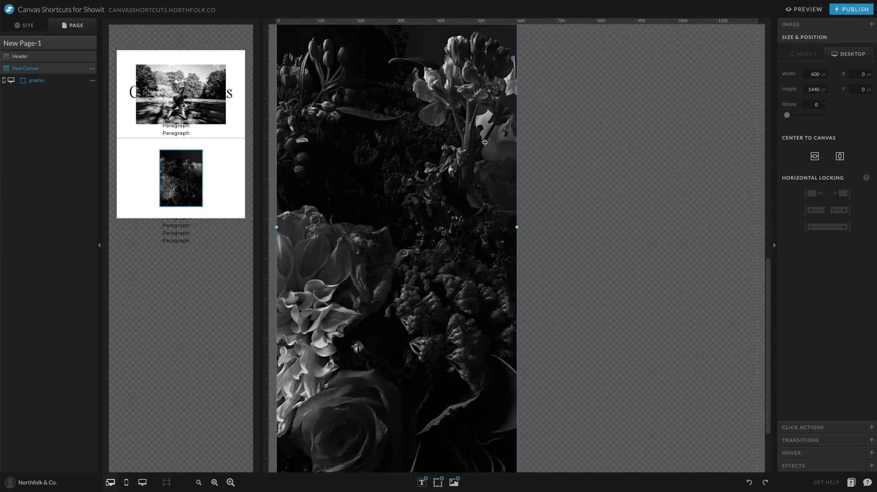
{"action": "scroll", "coordinate": [633, 122], "scroll_direction": "up", "scroll_amount": 15}
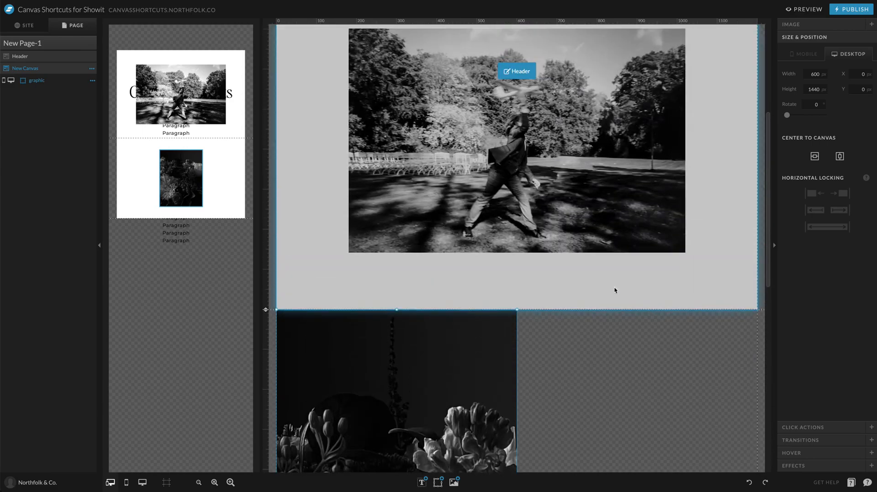
Step: Stretch the flower photo on mobile to the full 320 px canvas width, about 134 px tall, flush with the canvas's upper edge
{"action": "left_click", "coordinate": [201, 191]}
{"action": "left_click_drag", "start_coordinate": [201, 191], "coordinate": [245, 191]}
{"action": "left_click", "coordinate": [137, 228]}
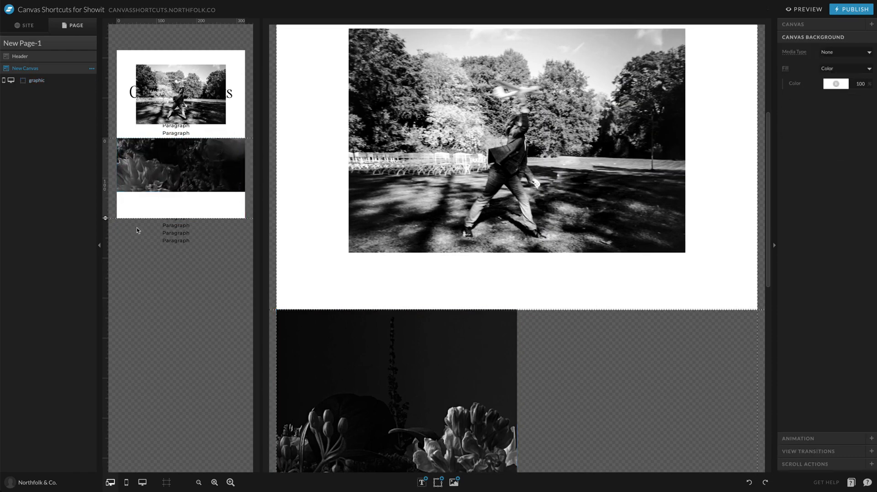
{"action": "left_click", "coordinate": [127, 165]}
{"action": "scroll", "coordinate": [621, 126], "scroll_direction": "down", "scroll_amount": 5}
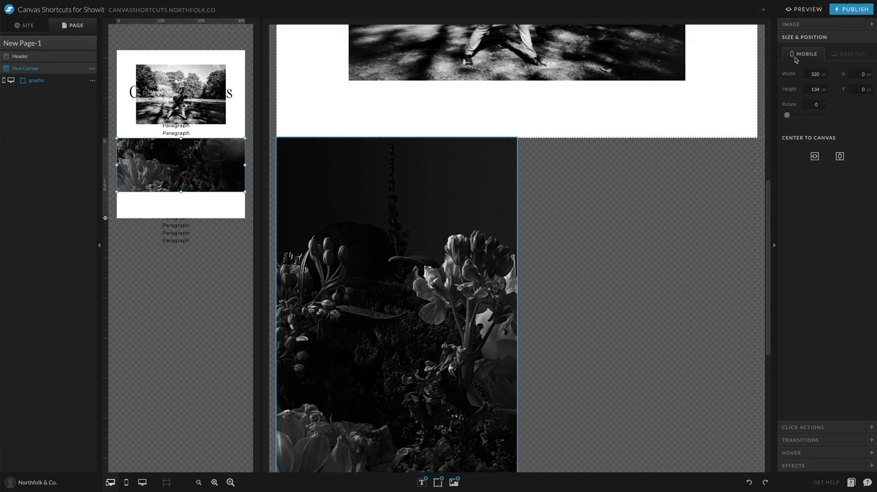
Step: Set New Canvas's stacking order to 1 and make it sticky with Top on Scroll on desktop
{"action": "left_click", "coordinate": [812, 28]}
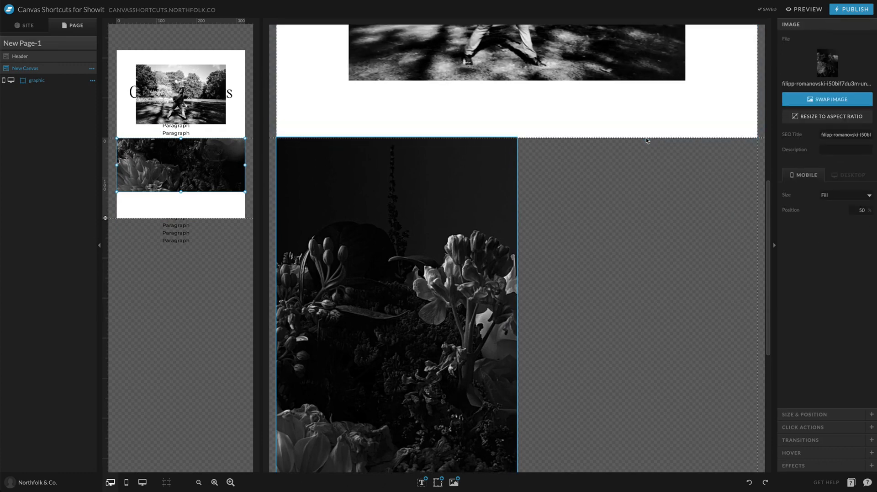
{"action": "left_click", "coordinate": [645, 137]}
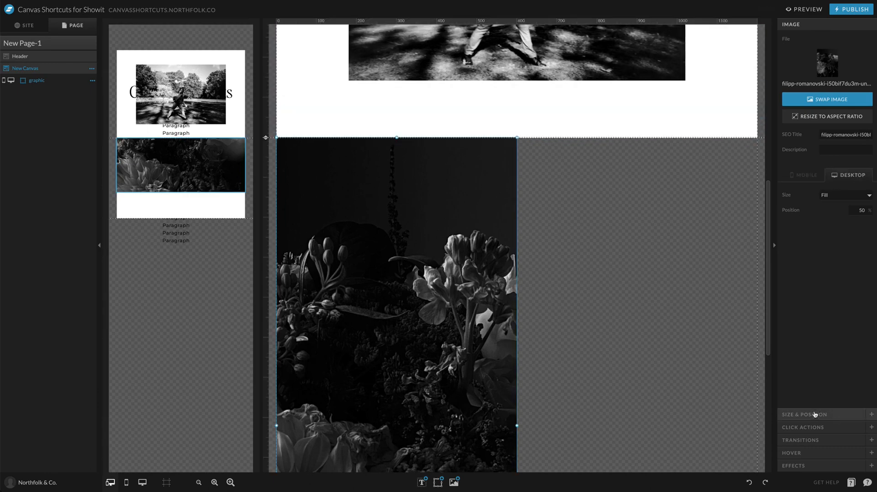
{"action": "left_click", "coordinate": [727, 137]}
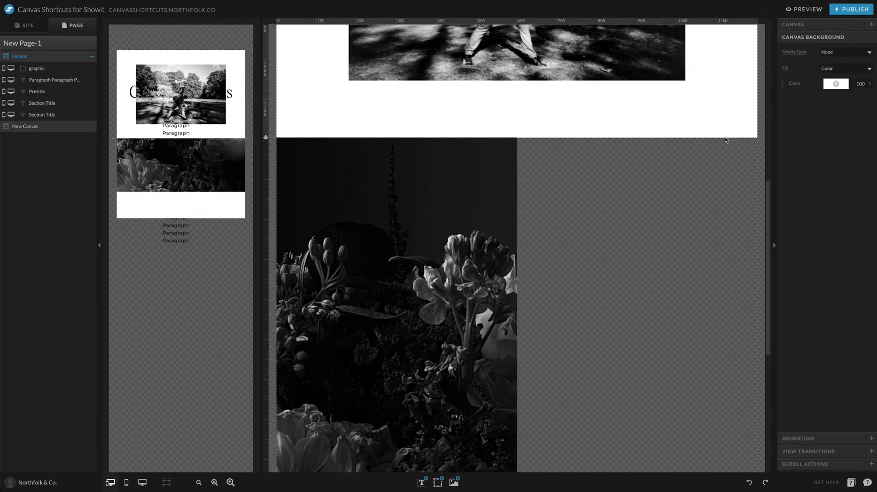
{"action": "left_click", "coordinate": [725, 138]}
{"action": "left_click", "coordinate": [831, 27]}
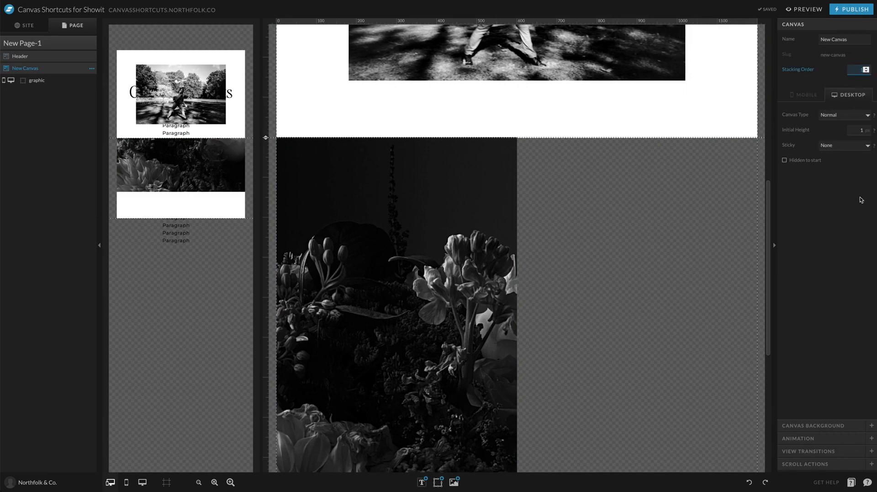
{"action": "left_click", "coordinate": [825, 246]}
{"action": "left_click", "coordinate": [832, 147]}
{"action": "left_click", "coordinate": [836, 172]}
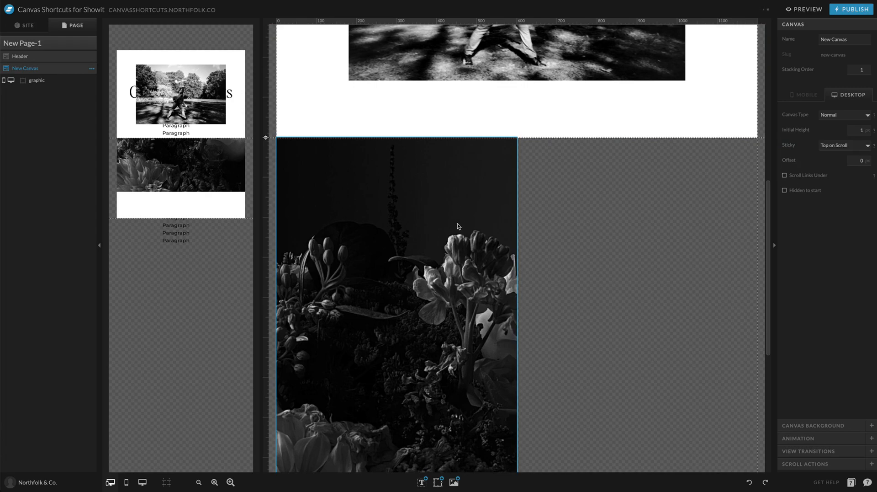
{"action": "scroll", "coordinate": [457, 223], "scroll_direction": "up", "scroll_amount": 5}
{"action": "scroll", "coordinate": [462, 177], "scroll_direction": "down", "scroll_amount": 4}
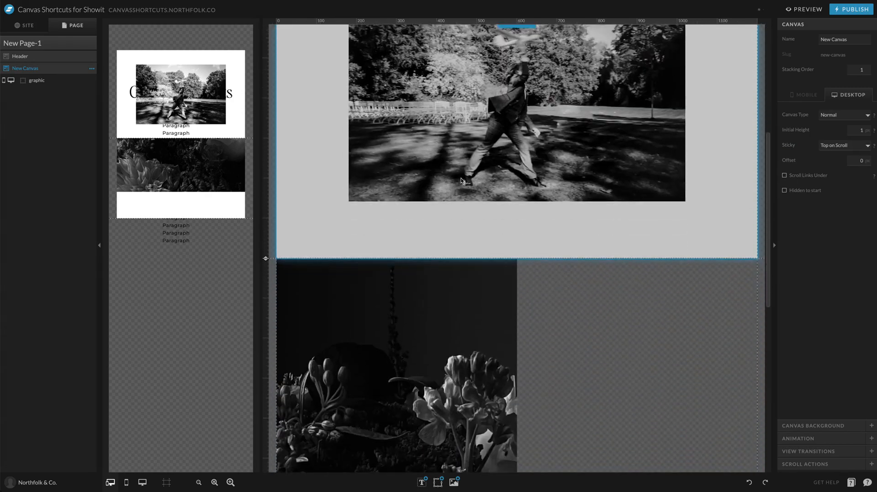
{"action": "scroll", "coordinate": [462, 178], "scroll_direction": "down", "scroll_amount": 5}
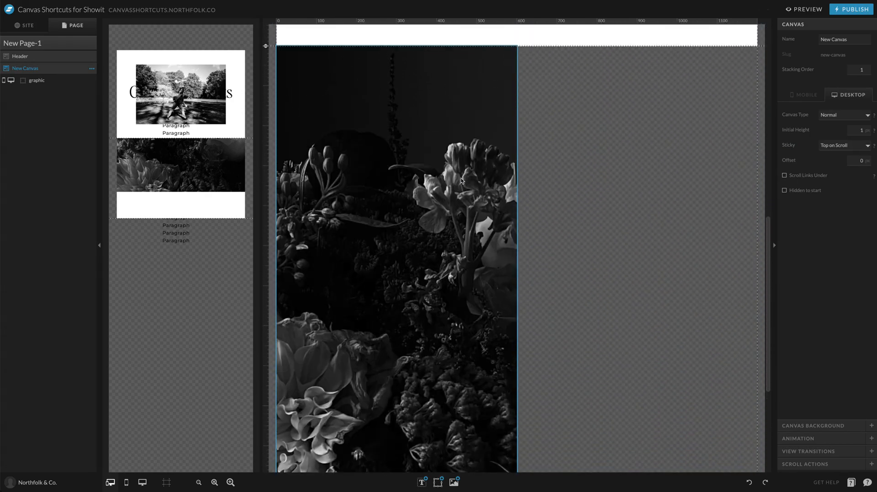
{"action": "scroll", "coordinate": [461, 179], "scroll_direction": "down", "scroll_amount": 1}
{"action": "scroll", "coordinate": [461, 177], "scroll_direction": "up", "scroll_amount": 3}
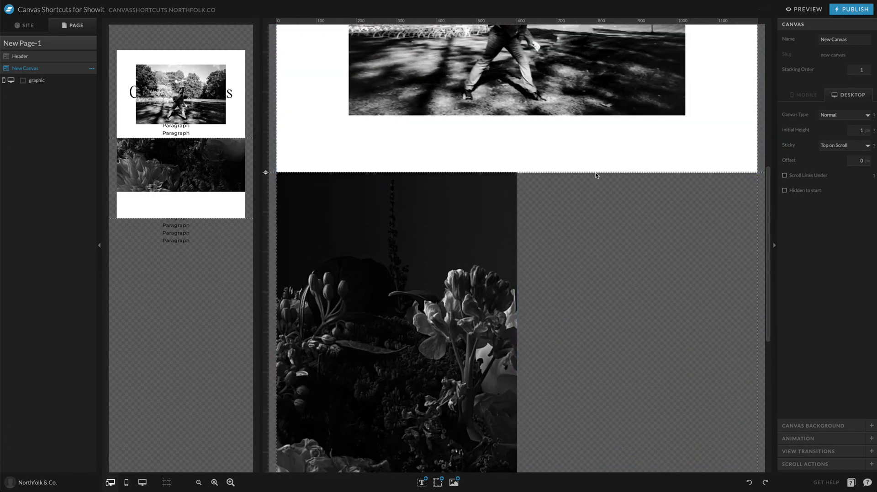
{"action": "left_click", "coordinate": [596, 172]}
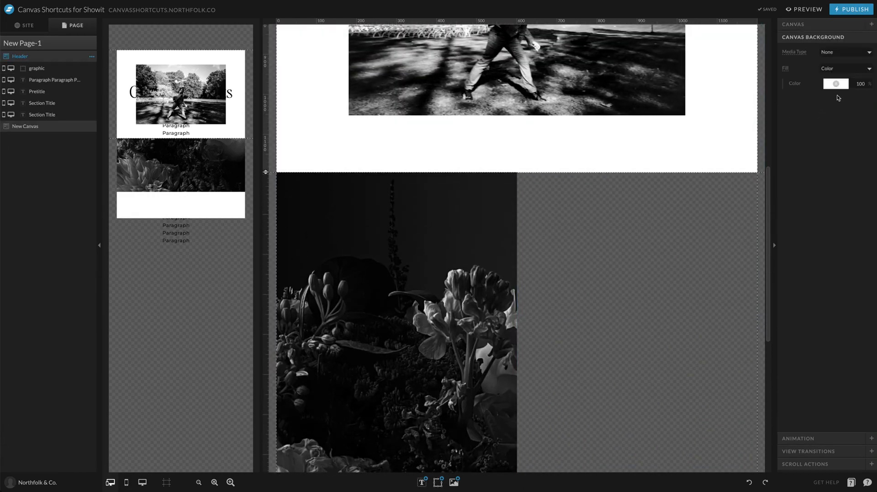
{"action": "left_click", "coordinate": [836, 84]}
{"action": "left_click", "coordinate": [851, 108]}
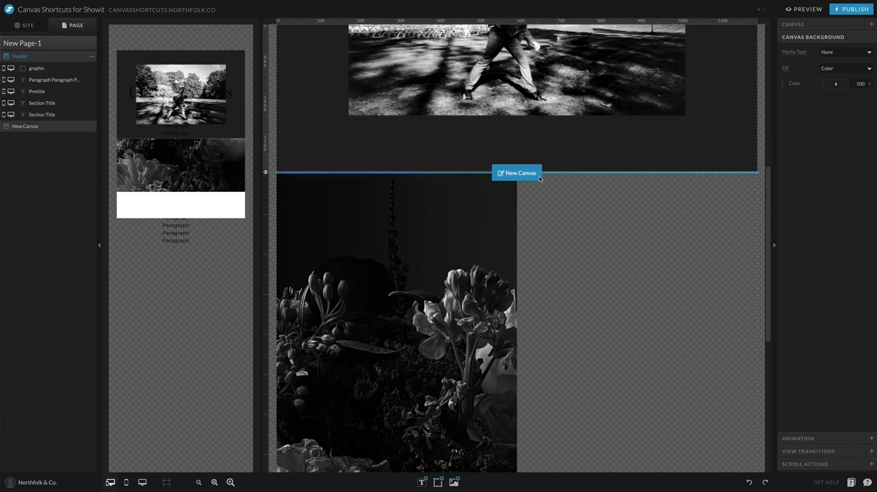
{"action": "key", "text": "ctrl+z"}
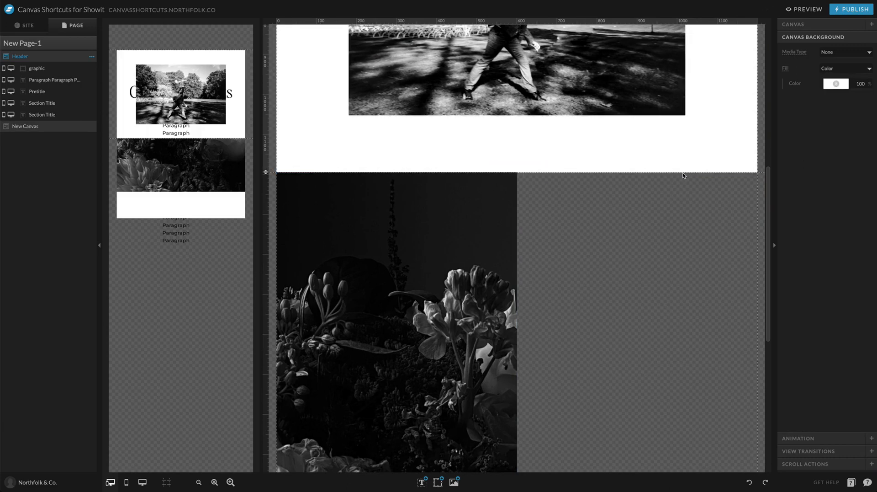
Step: Set New Canvas's background fill to the dark site color 6
{"action": "left_click", "coordinate": [647, 294]}
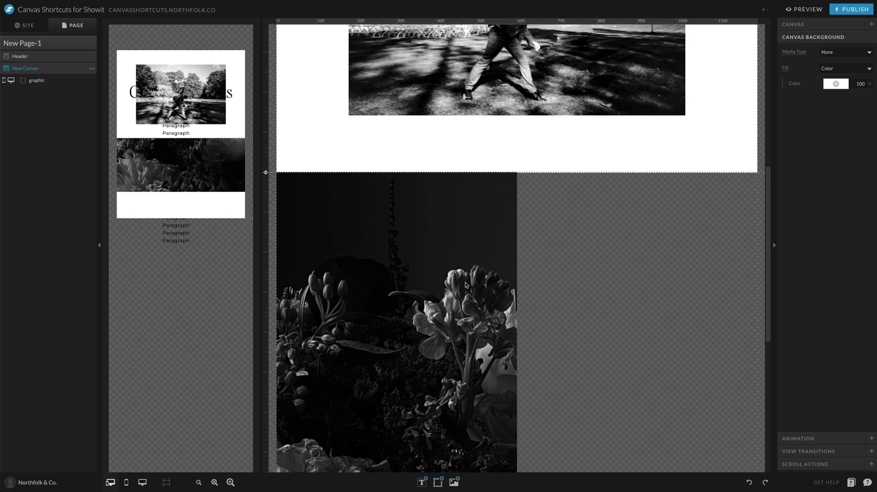
{"action": "left_click", "coordinate": [836, 84]}
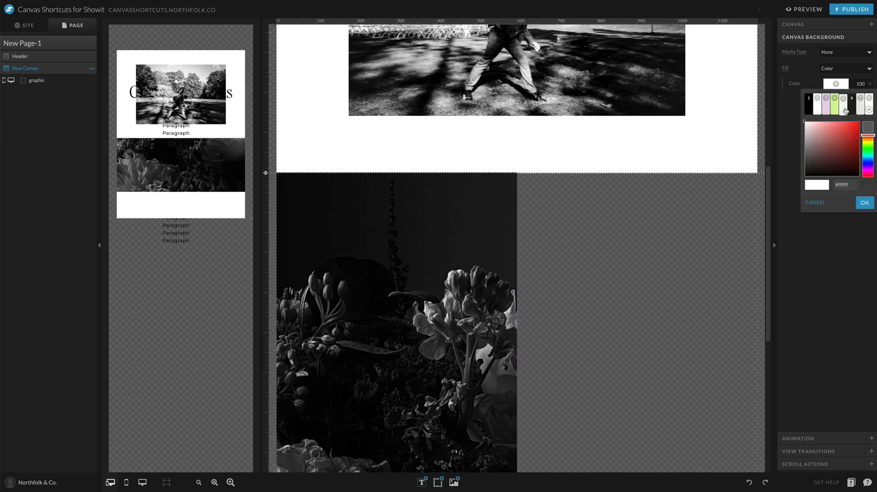
{"action": "left_click", "coordinate": [845, 106]}
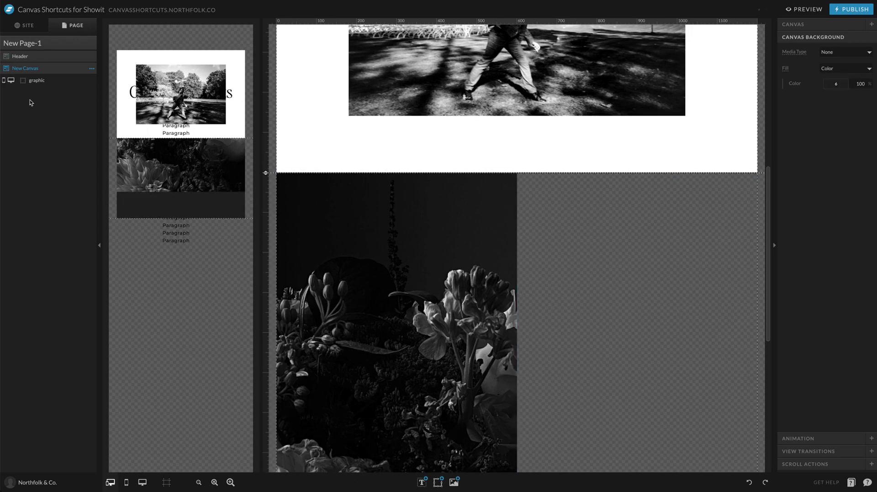
{"action": "scroll", "coordinate": [630, 287], "scroll_direction": "down", "scroll_amount": 5}
{"action": "scroll", "coordinate": [489, 305], "scroll_direction": "up", "scroll_amount": 4}
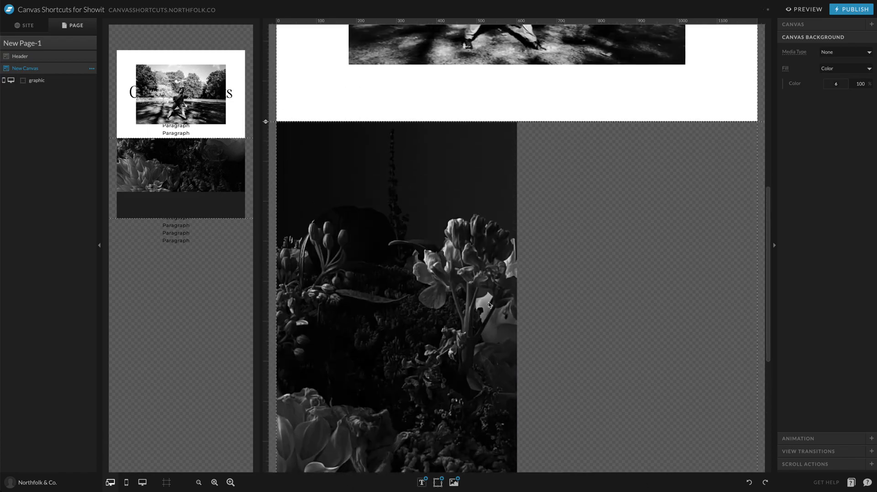
Step: Add a blank canvas to New Page-1 below New Canvas
{"action": "left_click", "coordinate": [89, 44]}
{"action": "left_click", "coordinate": [92, 44]}
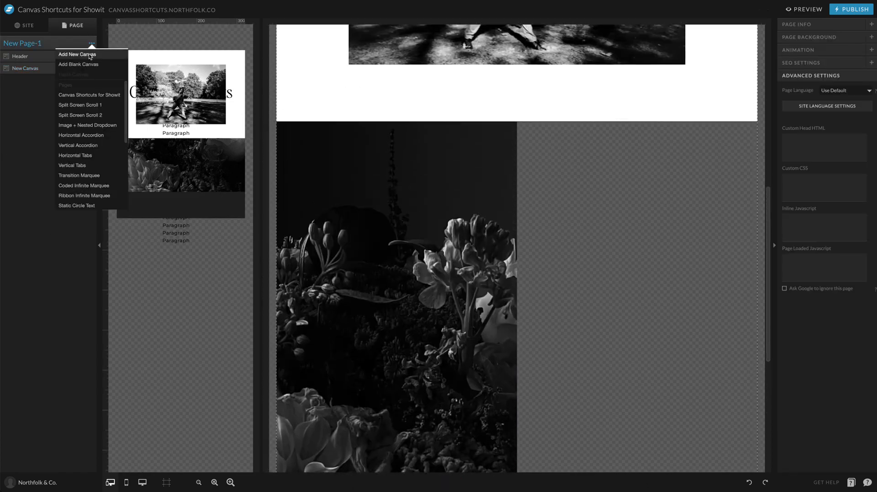
{"action": "left_click", "coordinate": [90, 56]}
{"action": "left_click", "coordinate": [46, 7]}
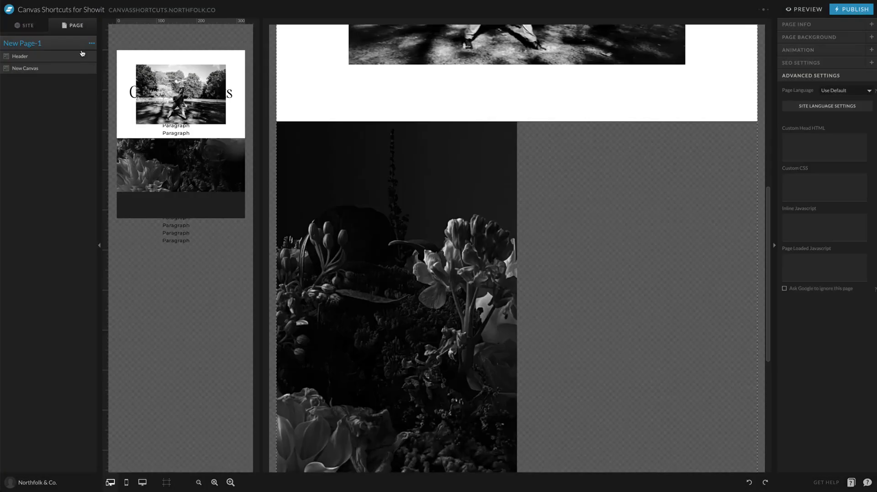
{"action": "left_click", "coordinate": [91, 43]}
{"action": "left_click", "coordinate": [94, 65]}
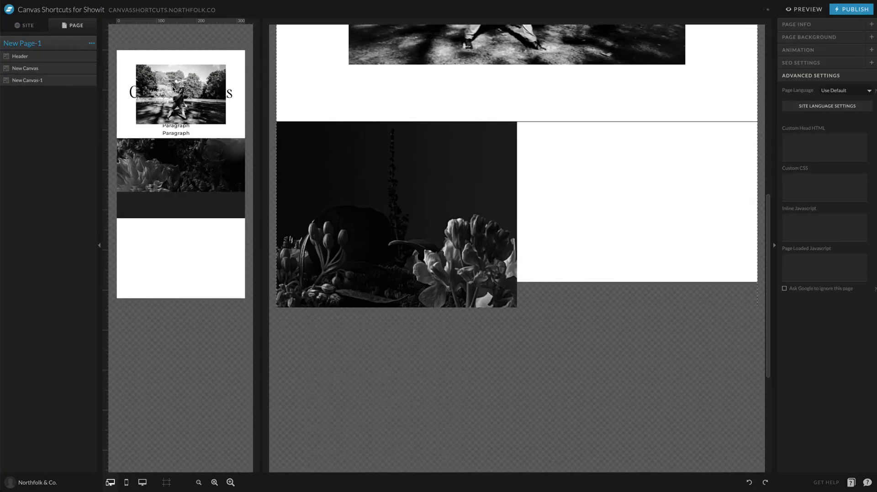
Step: Extend New Canvas-1 to about 604 px high on desktop and set its background fill to site color 6
{"action": "left_click", "coordinate": [676, 177]}
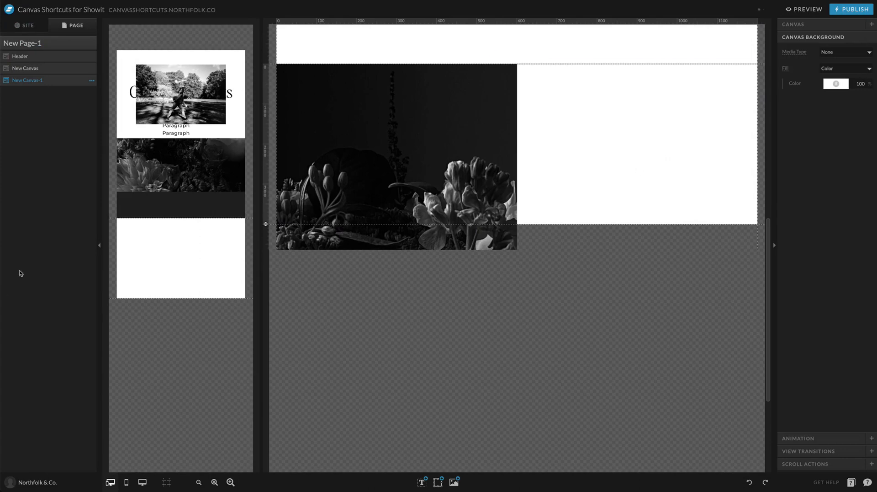
{"action": "left_click_drag", "start_coordinate": [265, 223], "coordinate": [295, 305]}
{"action": "scroll", "coordinate": [612, 219], "scroll_direction": "down", "scroll_amount": 2}
{"action": "scroll", "coordinate": [609, 215], "scroll_direction": "up", "scroll_amount": 4}
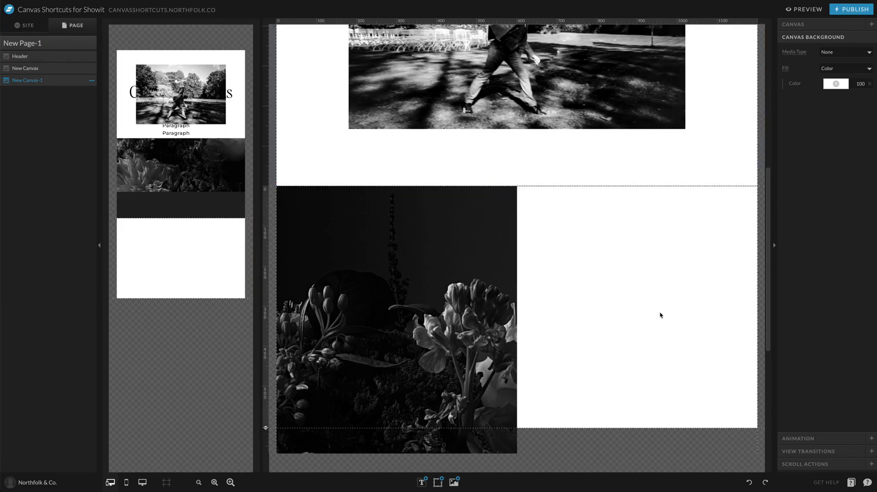
{"action": "left_click", "coordinate": [836, 84]}
{"action": "left_click", "coordinate": [850, 101]}
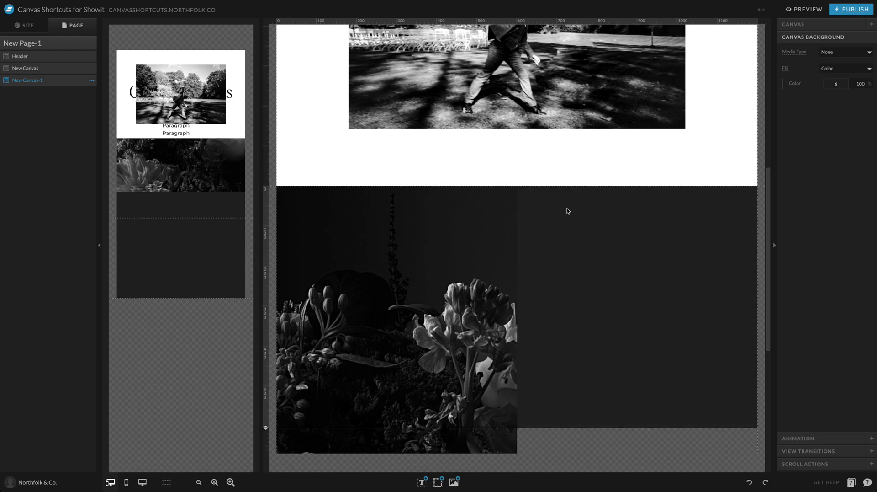
Step: Shorten New Canvas on mobile to the flower photo's lower edge and extend New Canvas-1's mobile height to about 615 px
{"action": "left_click", "coordinate": [132, 213]}
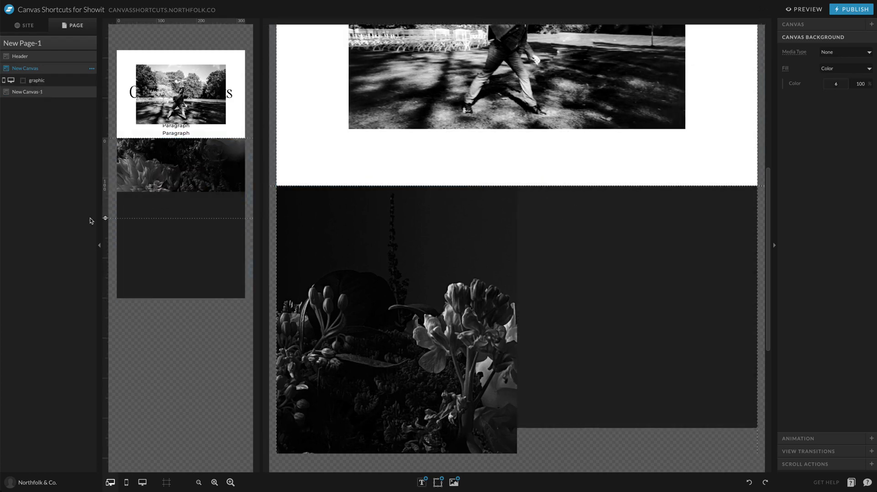
{"action": "left_click_drag", "start_coordinate": [106, 219], "coordinate": [113, 193]}
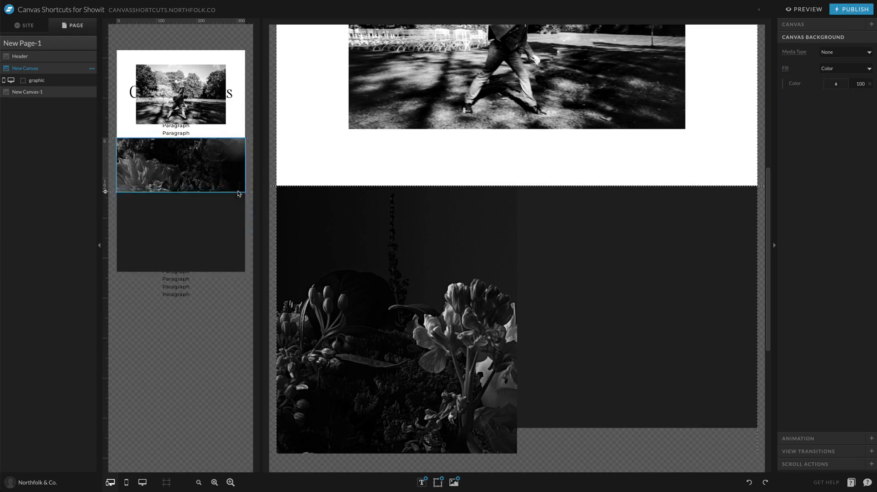
{"action": "left_click", "coordinate": [119, 263]}
{"action": "left_click", "coordinate": [120, 264]}
{"action": "left_click_drag", "start_coordinate": [113, 272], "coordinate": [109, 438]}
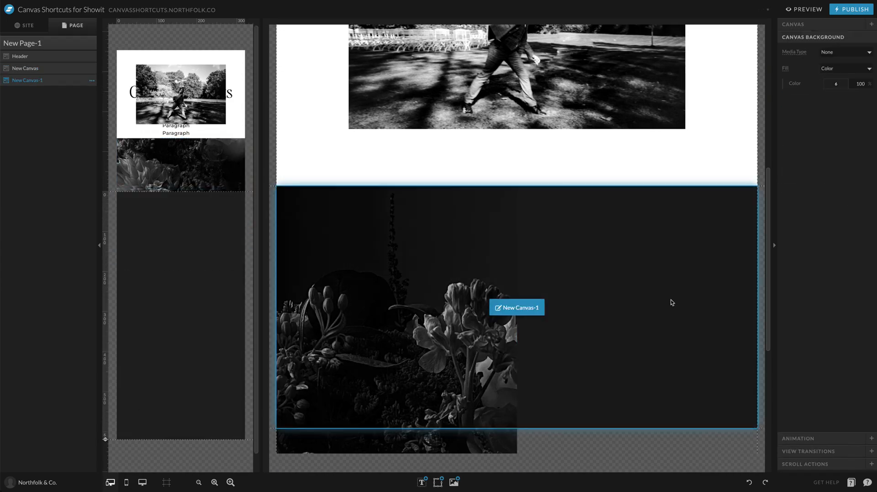
Step: Copy the Header paragraph into New Canvas-1, place it in the empty half beside the photo, and narrow its text box
{"action": "scroll", "coordinate": [605, 359], "scroll_direction": "up", "scroll_amount": 7}
{"action": "left_click", "coordinate": [567, 175]}
{"action": "left_click", "coordinate": [568, 175]}
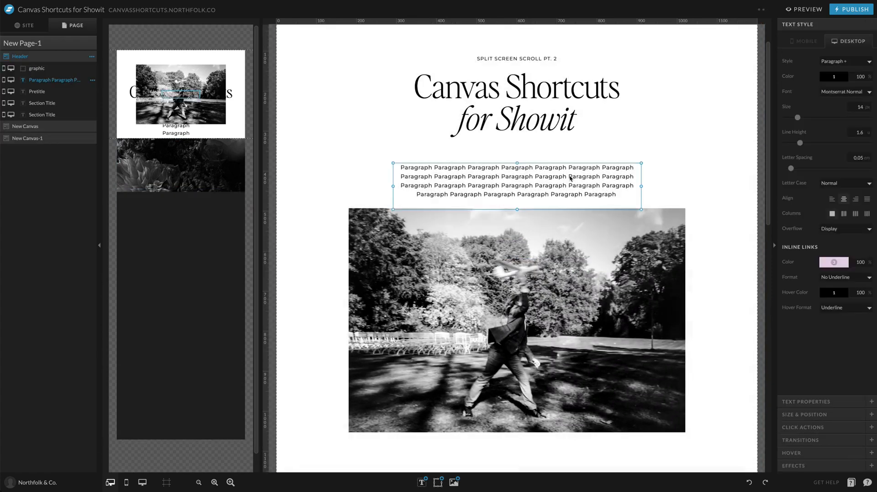
{"action": "scroll", "coordinate": [637, 313], "scroll_direction": "down", "scroll_amount": 7}
{"action": "left_click", "coordinate": [637, 314]}
{"action": "key", "text": "ctrl+v"}
{"action": "left_click_drag", "start_coordinate": [528, 345], "coordinate": [647, 286]}
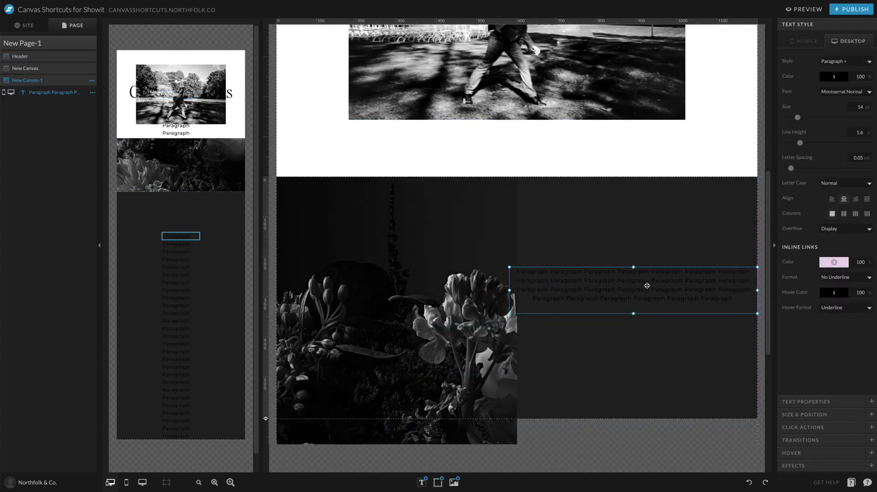
{"action": "left_click_drag", "start_coordinate": [760, 292], "coordinate": [644, 333]}
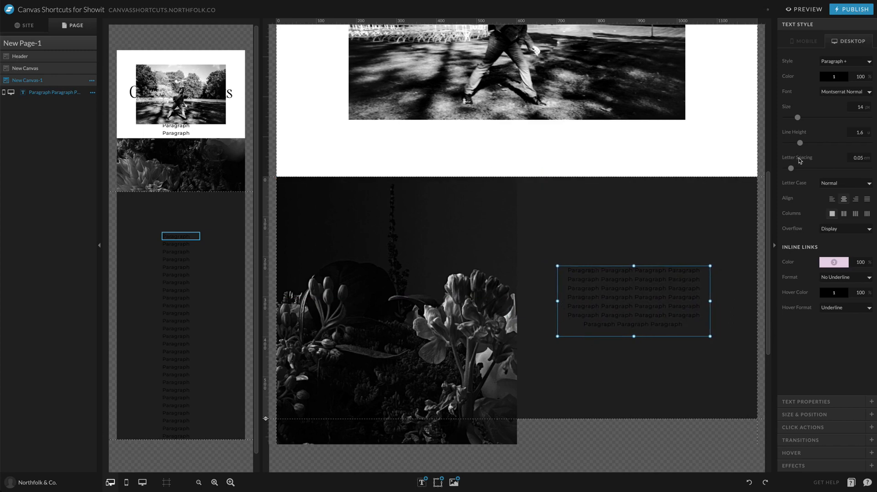
Step: Set the copied paragraph's color to white site color 2 and widen its mobile text box to nearly the canvas width
{"action": "left_click", "coordinate": [836, 77]}
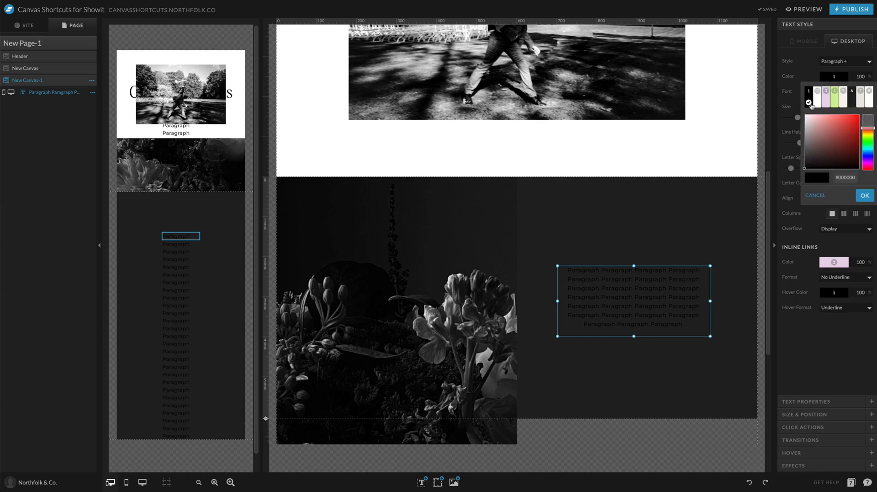
{"action": "left_click", "coordinate": [820, 95]}
{"action": "left_click", "coordinate": [650, 256]}
{"action": "mouse_move", "coordinate": [640, 298]}
{"action": "left_mouse_down"}
{"action": "mouse_move", "coordinate": [640, 319]}
{"action": "mouse_move", "coordinate": [643, 305]}
{"action": "left_mouse_up"}
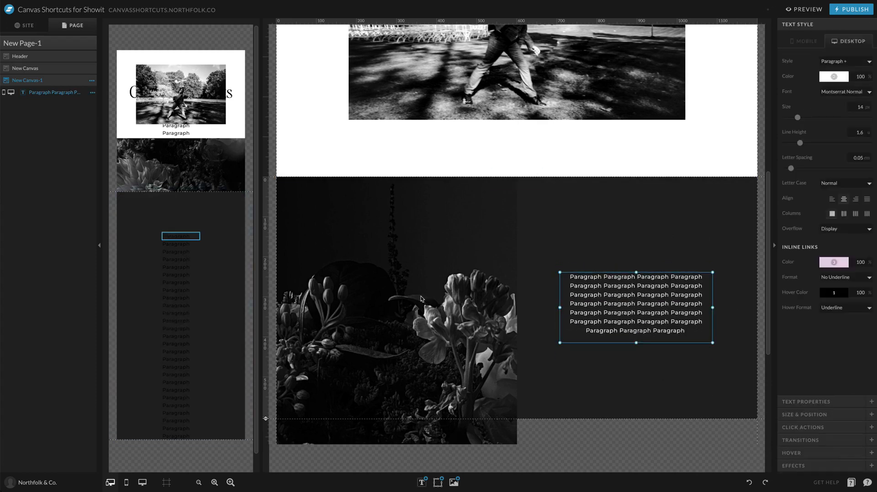
{"action": "left_click", "coordinate": [185, 242]}
{"action": "left_click_drag", "start_coordinate": [199, 237], "coordinate": [239, 239]}
Step: Change New Canvas-1's desktop canvas type to Window Height
{"action": "left_click", "coordinate": [561, 347]}
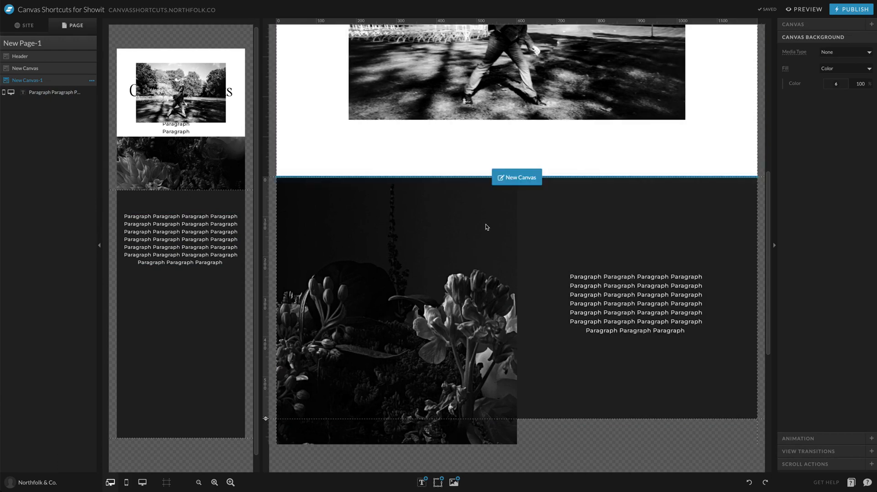
{"action": "scroll", "coordinate": [583, 219], "scroll_direction": "down", "scroll_amount": 1}
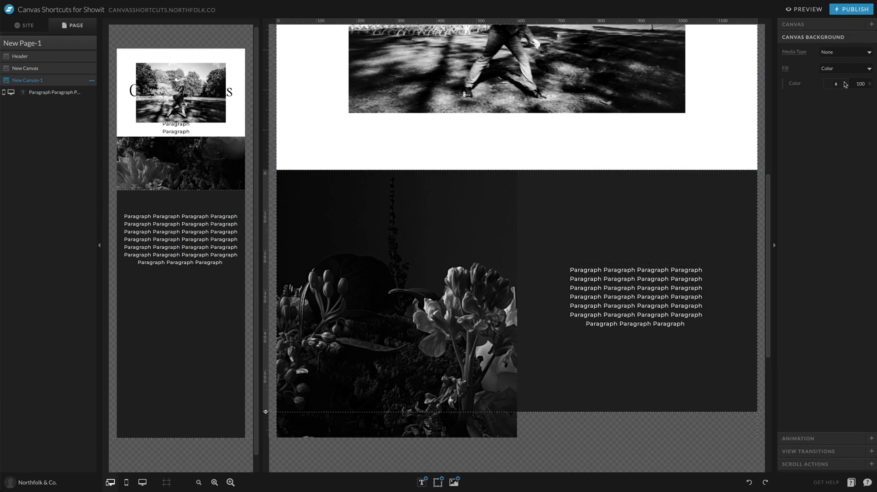
{"action": "left_click", "coordinate": [803, 25]}
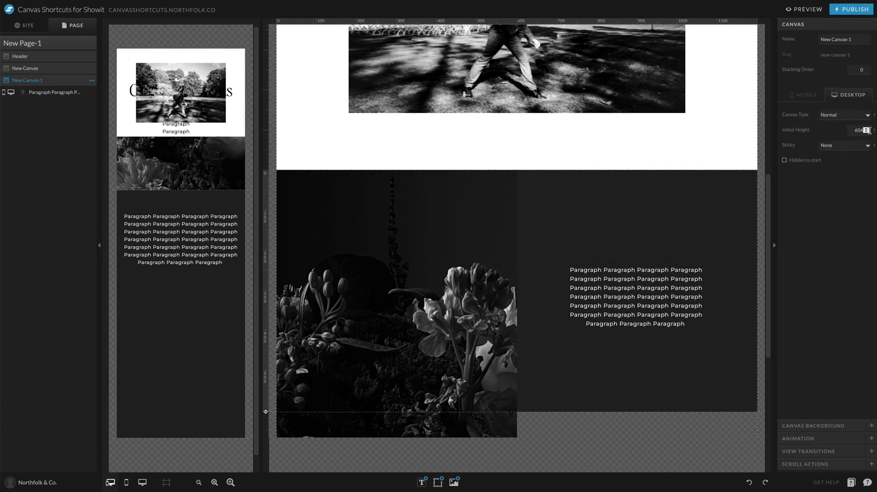
{"action": "left_click", "coordinate": [826, 114]}
{"action": "left_click", "coordinate": [841, 121]}
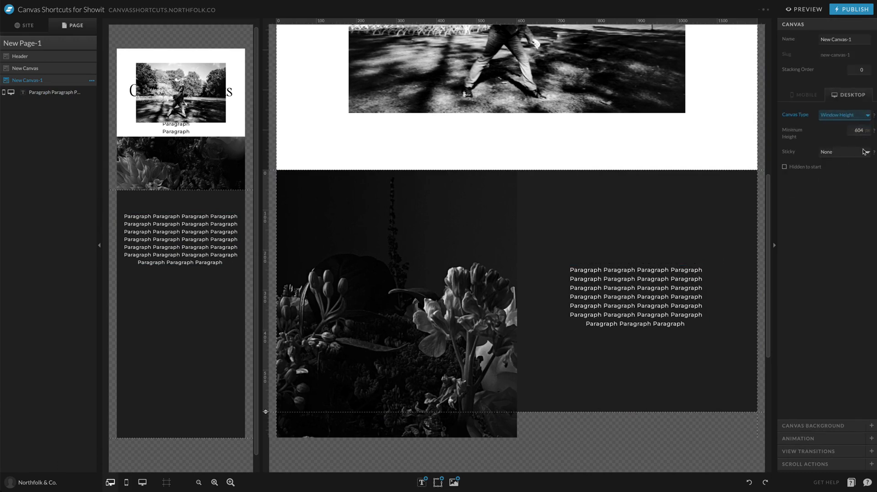
Step: Preview the page on desktop and check the sticky flower photo beside the paragraph while scrolling
{"action": "left_click", "coordinate": [810, 9]}
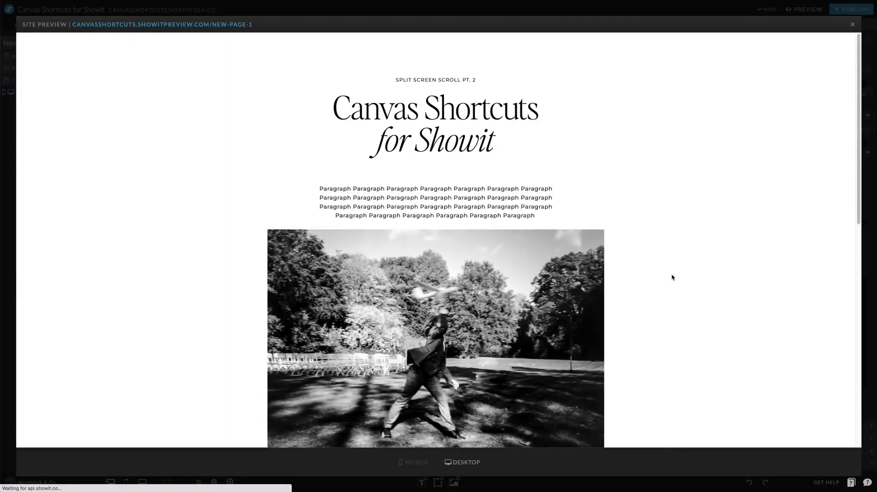
{"action": "scroll", "coordinate": [672, 277], "scroll_direction": "down", "scroll_amount": 10}
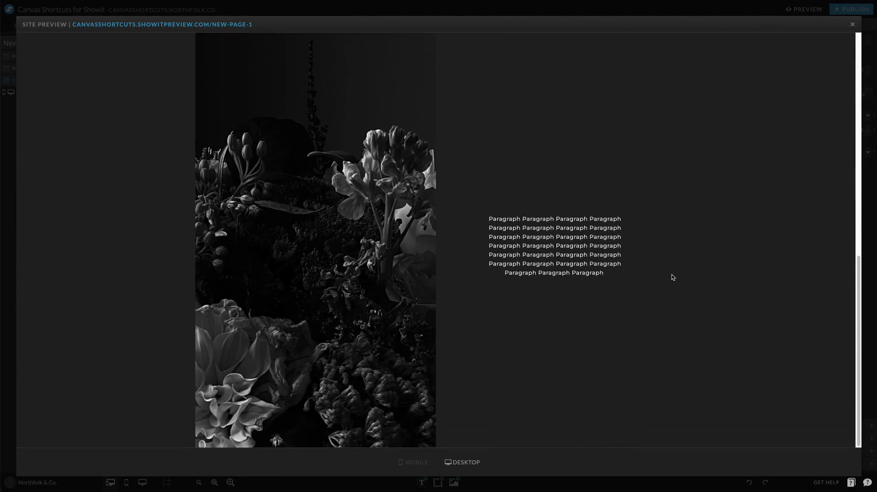
Step: Close the site preview and open the flower photo's desktop size and position settings to check its horizontal locking
{"action": "scroll", "coordinate": [355, 131], "scroll_direction": "up", "scroll_amount": 1}
{"action": "scroll", "coordinate": [357, 131], "scroll_direction": "down", "scroll_amount": 1}
{"action": "left_click", "coordinate": [573, 10]}
{"action": "left_click", "coordinate": [390, 206]}
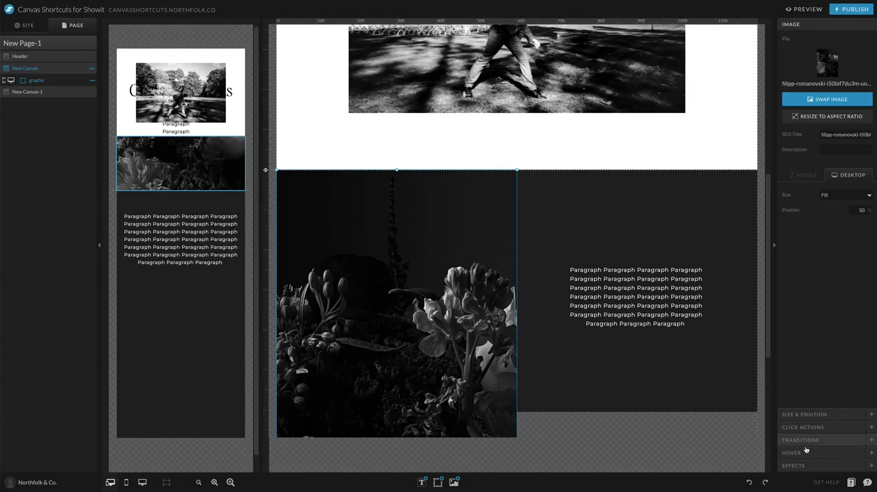
{"action": "left_click", "coordinate": [804, 415]}
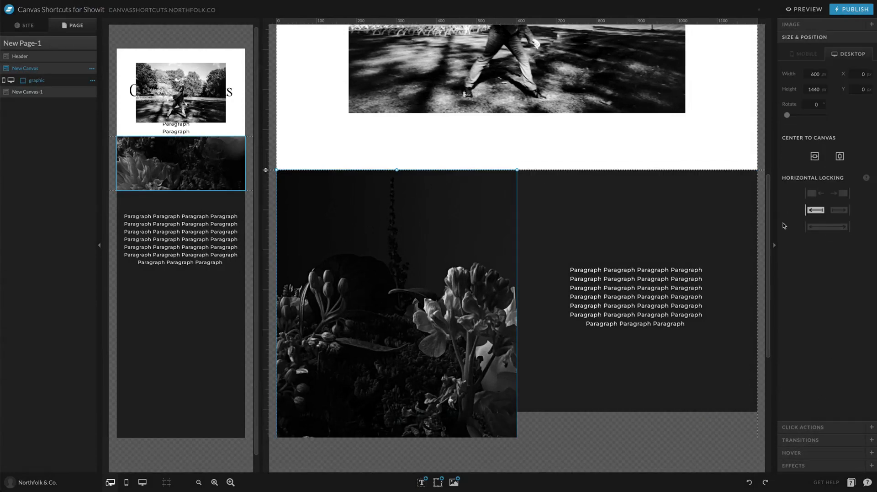
Step: Set the desktop horizontal locking of New Canvas-1's paragraph to the right half, between the canvas center and right edge
{"action": "left_click", "coordinate": [636, 305]}
{"action": "scroll", "coordinate": [640, 285], "scroll_direction": "down", "scroll_amount": 3}
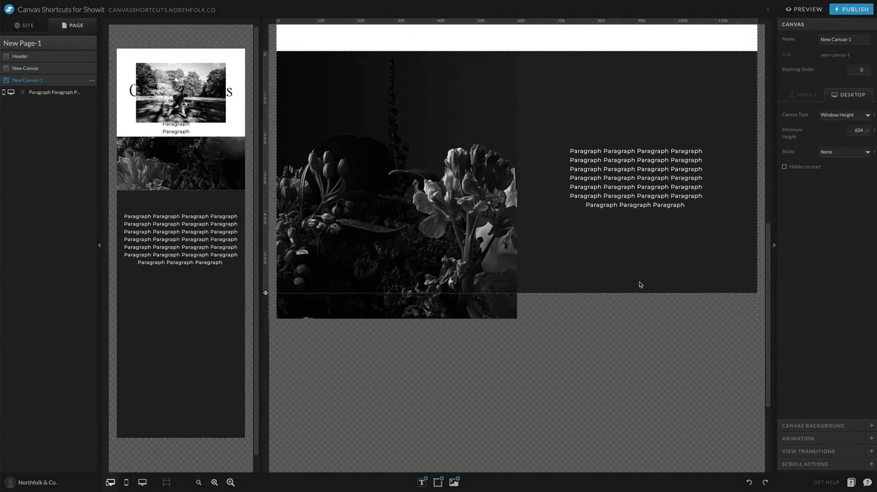
{"action": "left_click", "coordinate": [654, 184]}
{"action": "left_click", "coordinate": [684, 257]}
{"action": "left_click", "coordinate": [665, 180]}
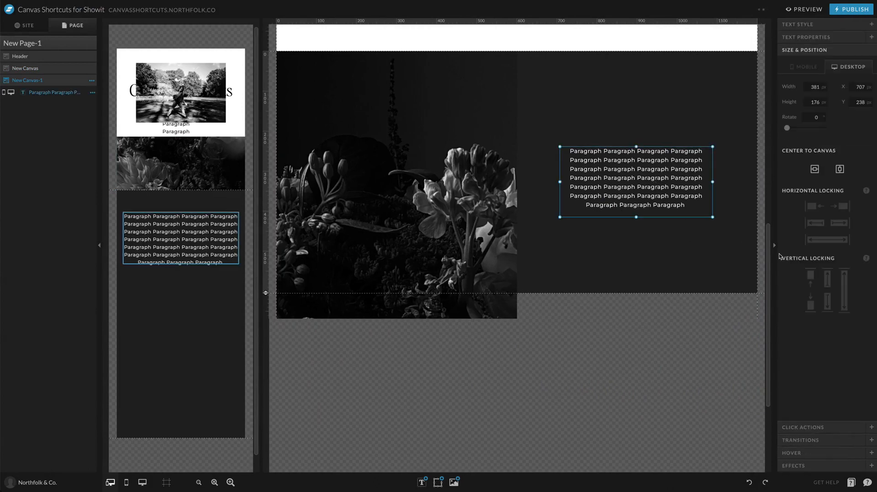
{"action": "left_click", "coordinate": [834, 227]}
{"action": "left_click", "coordinate": [678, 135]}
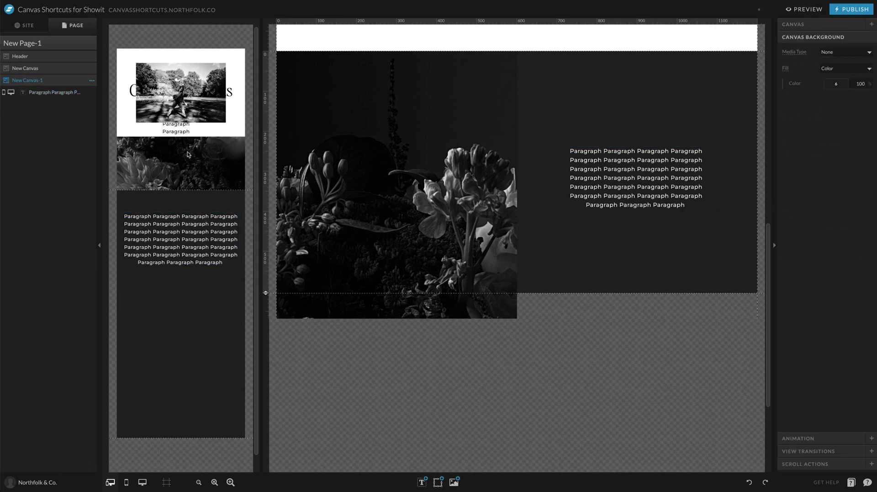
Step: Shorten New Canvas-1's mobile height so the canvas ends just below its paragraph
{"action": "scroll", "coordinate": [444, 190], "scroll_direction": "up", "scroll_amount": 2}
{"action": "scroll", "coordinate": [445, 190], "scroll_direction": "down", "scroll_amount": 1}
{"action": "left_click", "coordinate": [170, 302]}
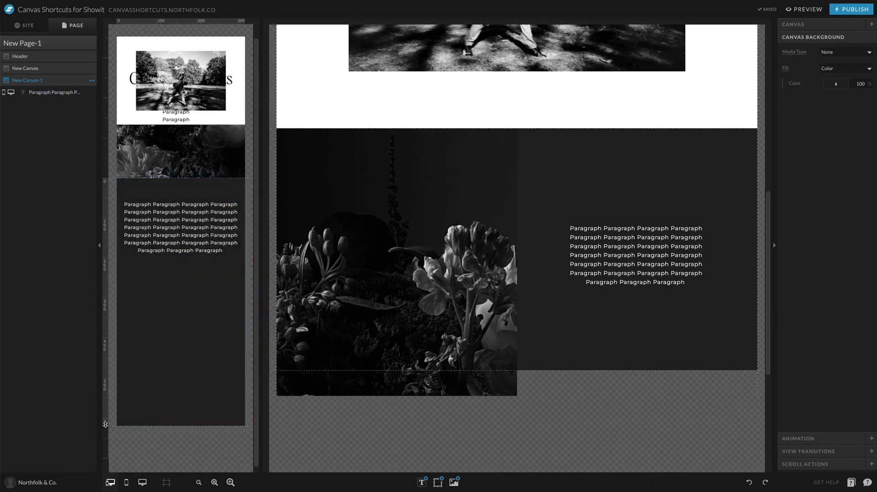
{"action": "left_click_drag", "start_coordinate": [105, 424], "coordinate": [106, 277]}
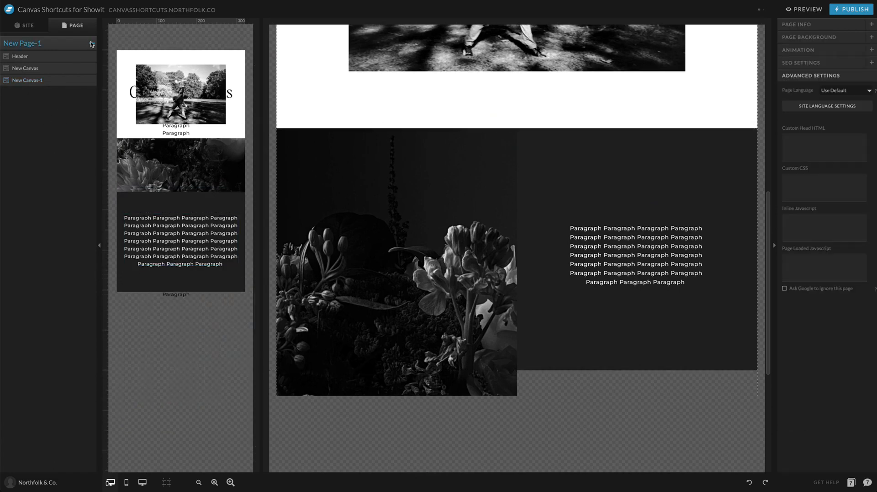
Step: Duplicate New Canvas with its flower photo and place the copy below New Canvas-1
{"action": "left_click", "coordinate": [92, 44]}
{"action": "left_click", "coordinate": [51, 69]}
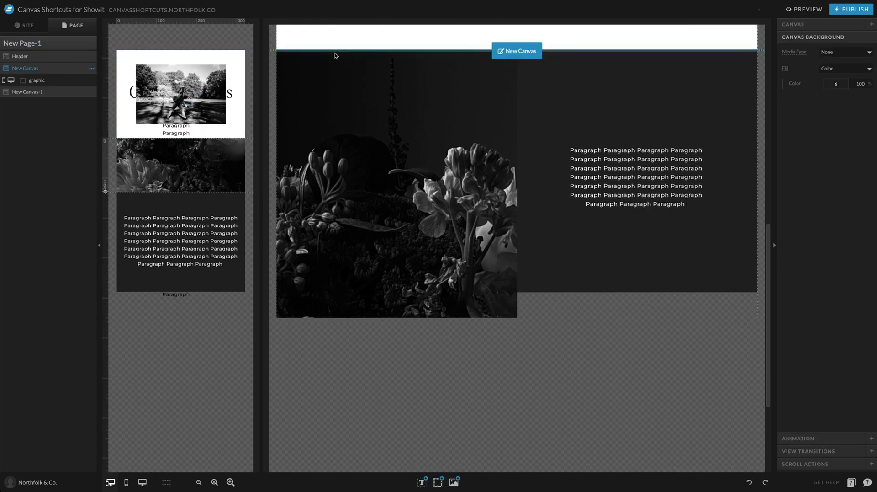
{"action": "left_click", "coordinate": [91, 68]}
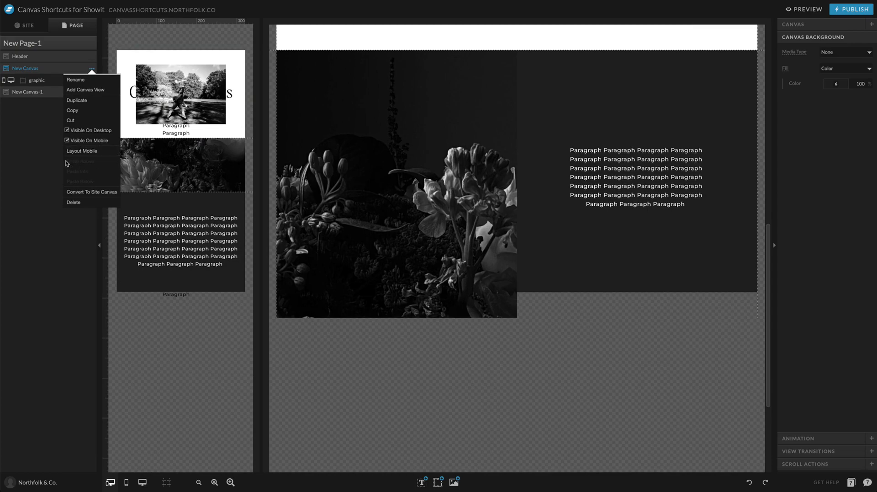
{"action": "left_click", "coordinate": [82, 99]}
{"action": "left_click_drag", "start_coordinate": [35, 97], "coordinate": [35, 110]}
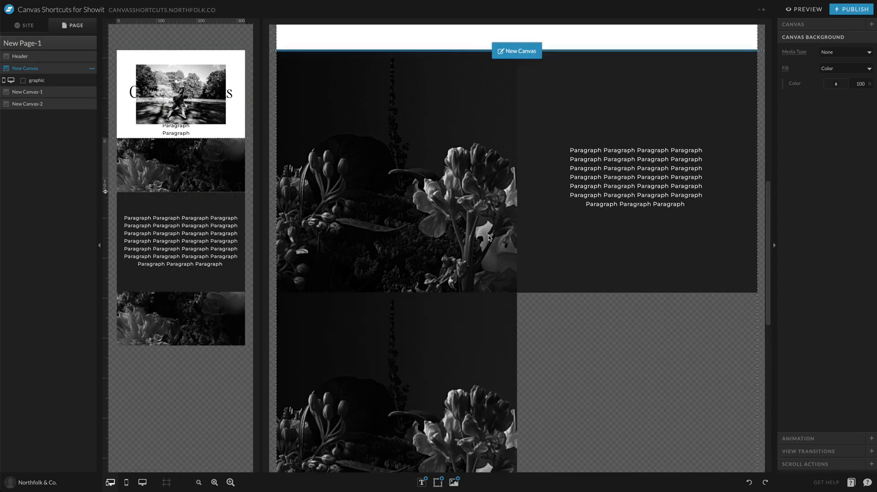
Step: Lock New Canvas-2's photo to the right half on desktop and move it there, to X 600
{"action": "left_click", "coordinate": [410, 187]}
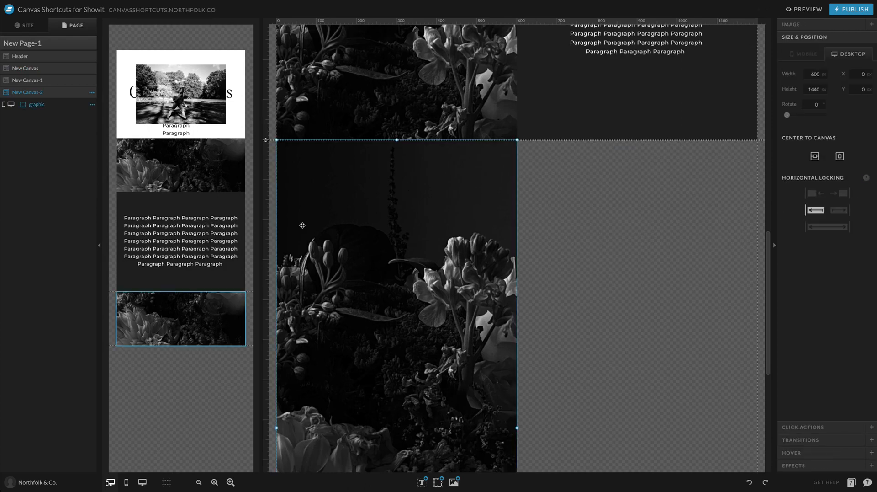
{"action": "left_click", "coordinate": [833, 212]}
{"action": "left_click_drag", "start_coordinate": [459, 171], "coordinate": [650, 179]}
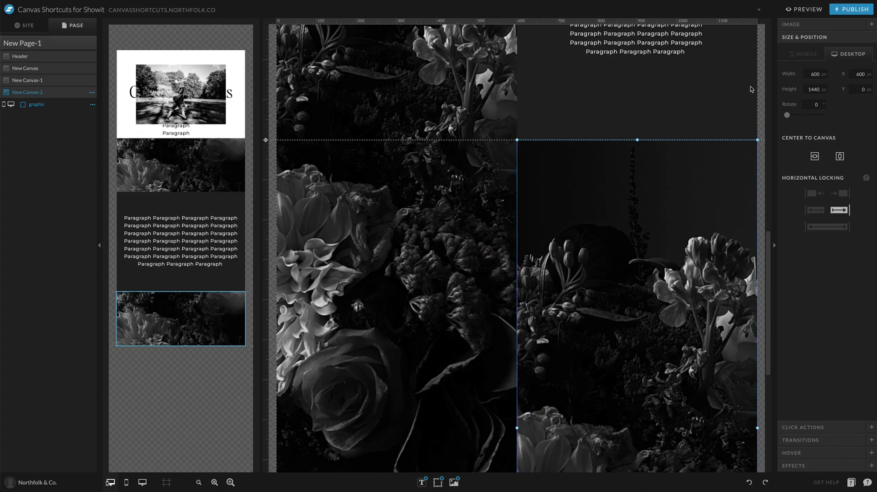
Step: Swap New Canvas-2's flower photo for the portrait of the woman with windblown hair from the BRAND - B&W folder
{"action": "left_click", "coordinate": [793, 24]}
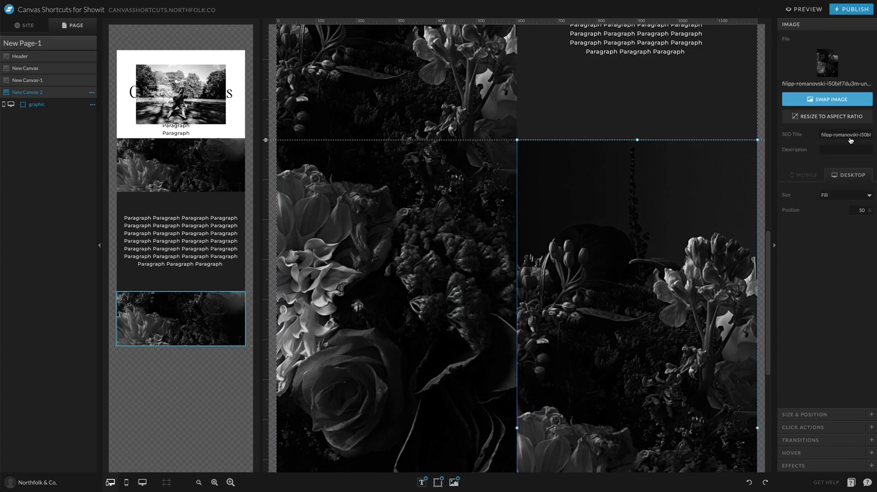
{"action": "left_click", "coordinate": [807, 416]}
{"action": "double_click", "coordinate": [618, 232]}
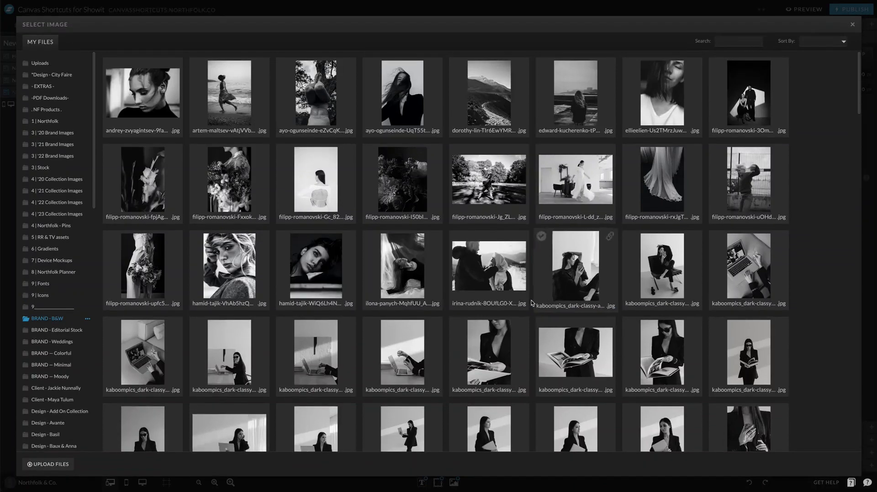
{"action": "double_click", "coordinate": [389, 171]}
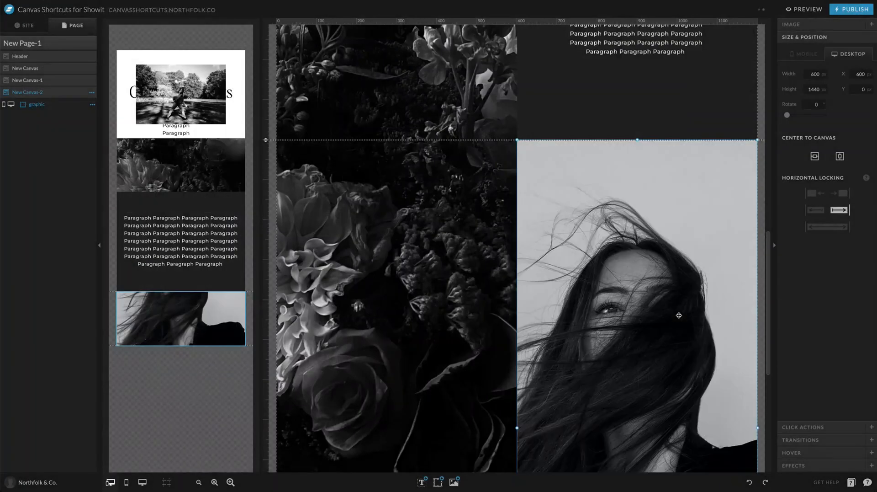
Step: Examine how the flower photo and the portrait line up across the stacked desktop canvases
{"action": "scroll", "coordinate": [497, 249], "scroll_direction": "up", "scroll_amount": 3}
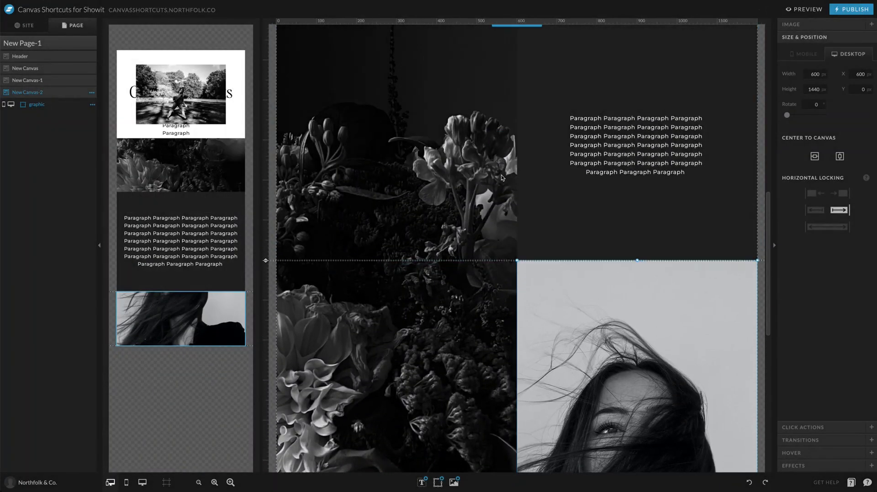
{"action": "scroll", "coordinate": [413, 45], "scroll_direction": "down", "scroll_amount": 5}
{"action": "scroll", "coordinate": [401, 137], "scroll_direction": "up", "scroll_amount": 3}
{"action": "scroll", "coordinate": [440, 337], "scroll_direction": "down", "scroll_amount": 4}
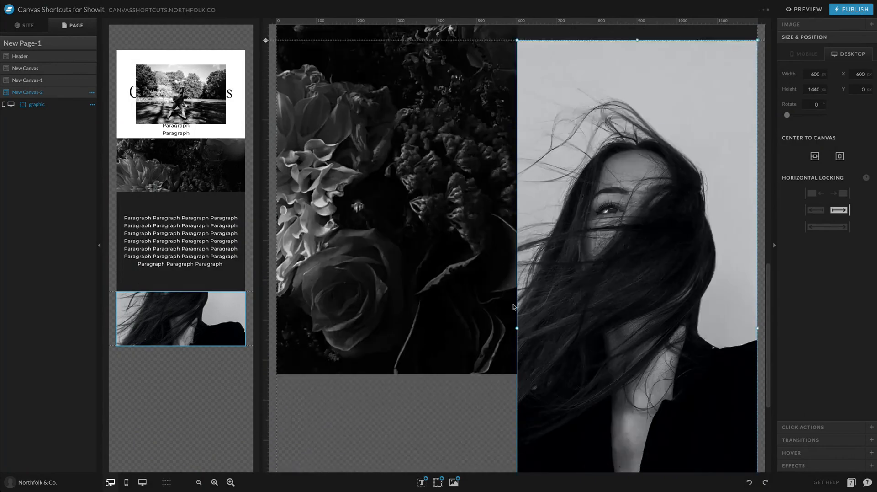
{"action": "scroll", "coordinate": [471, 154], "scroll_direction": "up", "scroll_amount": 5}
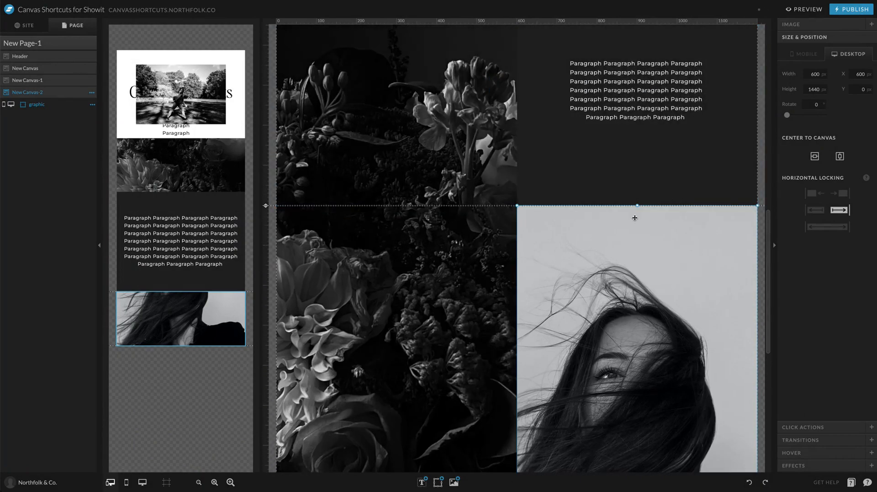
{"action": "scroll", "coordinate": [364, 276], "scroll_direction": "down", "scroll_amount": 9}
{"action": "scroll", "coordinate": [347, 192], "scroll_direction": "up", "scroll_amount": 5}
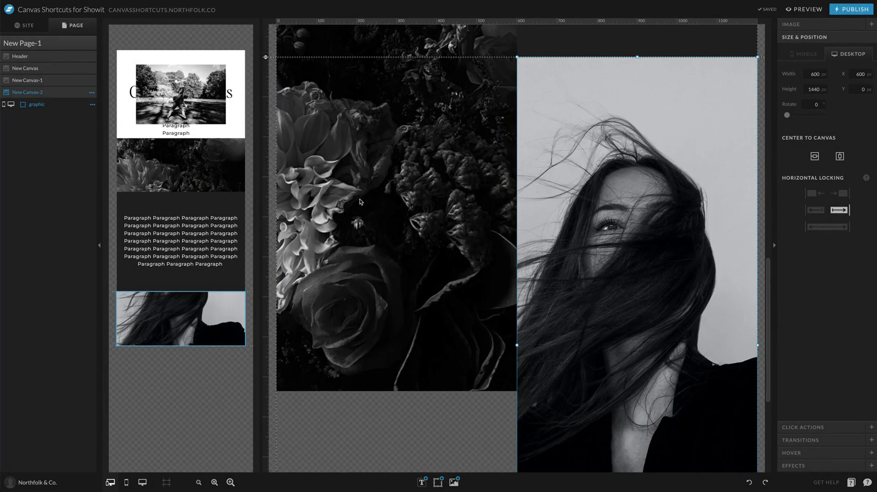
{"action": "scroll", "coordinate": [511, 124], "scroll_direction": "up", "scroll_amount": 5}
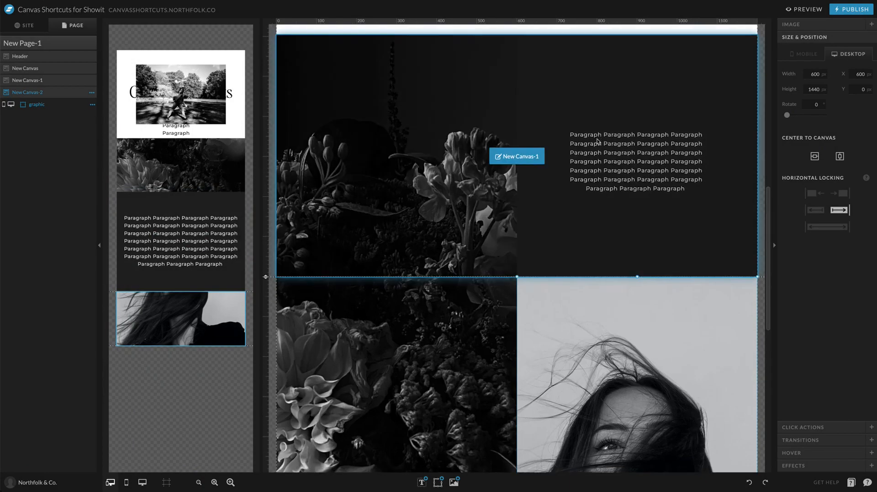
Step: Duplicate New Canvas-1 with its paragraph and place the copy below New Canvas-2
{"action": "left_click", "coordinate": [575, 77]}
{"action": "left_click", "coordinate": [92, 82]}
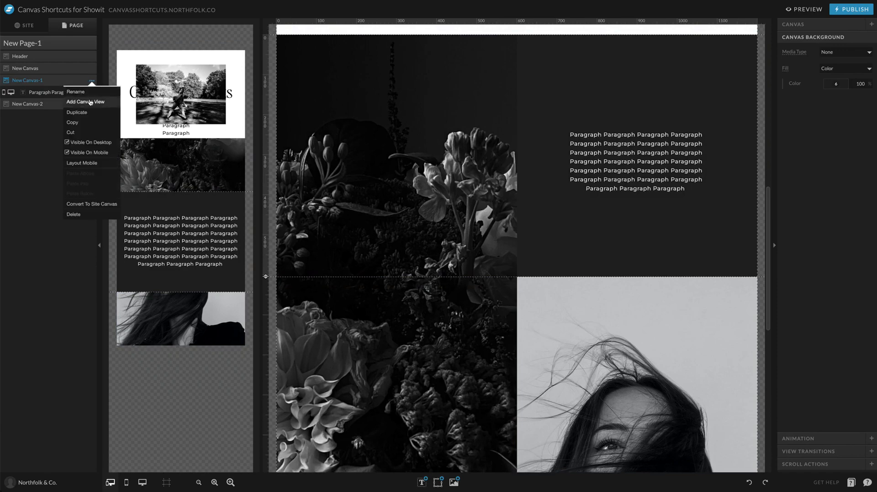
{"action": "left_click", "coordinate": [83, 114]}
{"action": "left_click", "coordinate": [556, 133]}
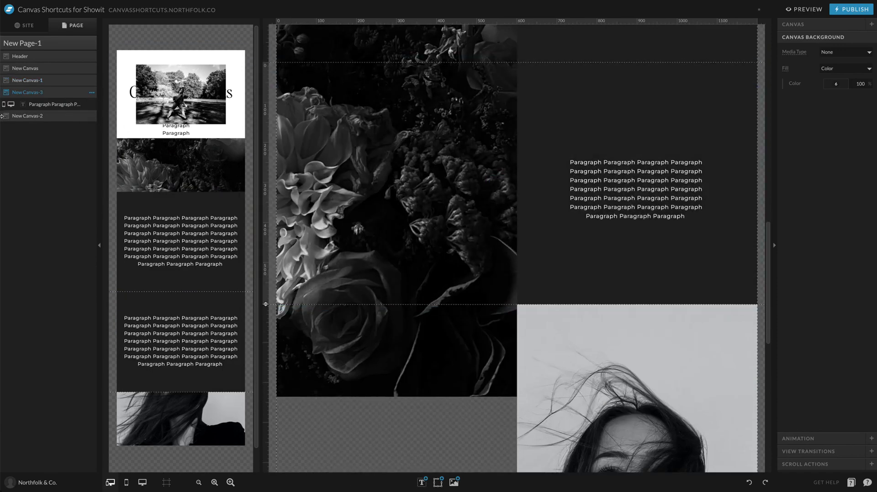
{"action": "left_click_drag", "start_coordinate": [43, 96], "coordinate": [43, 119]}
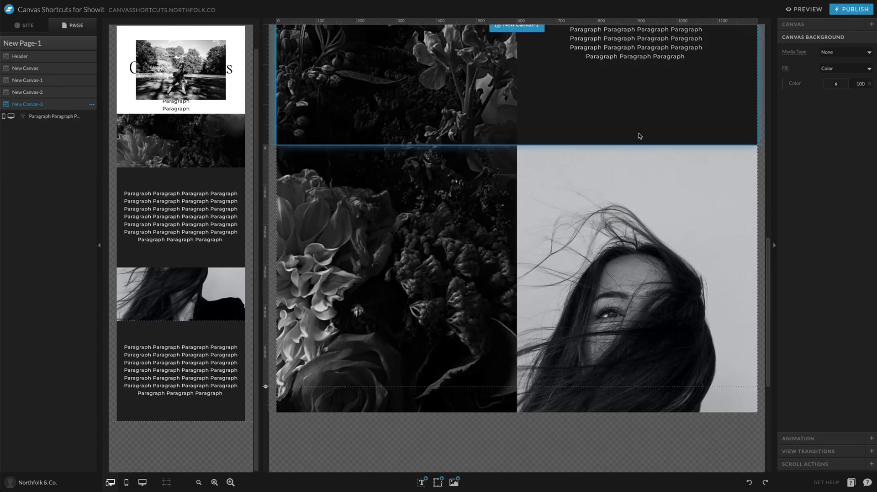
Step: Set New Canvas-3's stacking order to 2 so it sits above both photo canvases
{"action": "scroll", "coordinate": [416, 286], "scroll_direction": "up", "scroll_amount": 2}
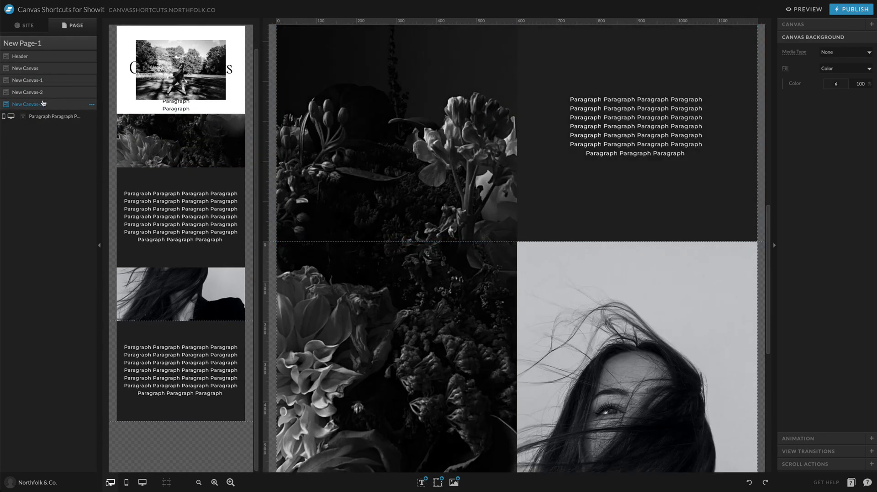
{"action": "scroll", "coordinate": [316, 172], "scroll_direction": "down", "scroll_amount": 4}
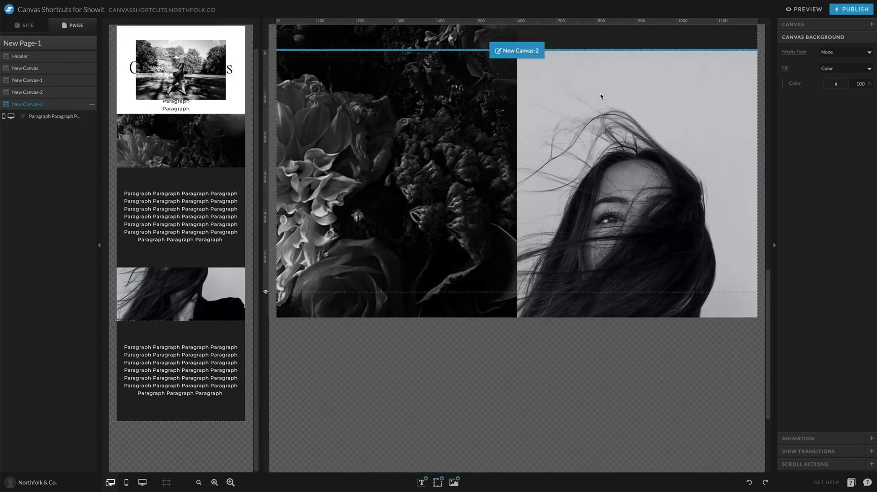
{"action": "scroll", "coordinate": [388, 105], "scroll_direction": "up", "scroll_amount": 6}
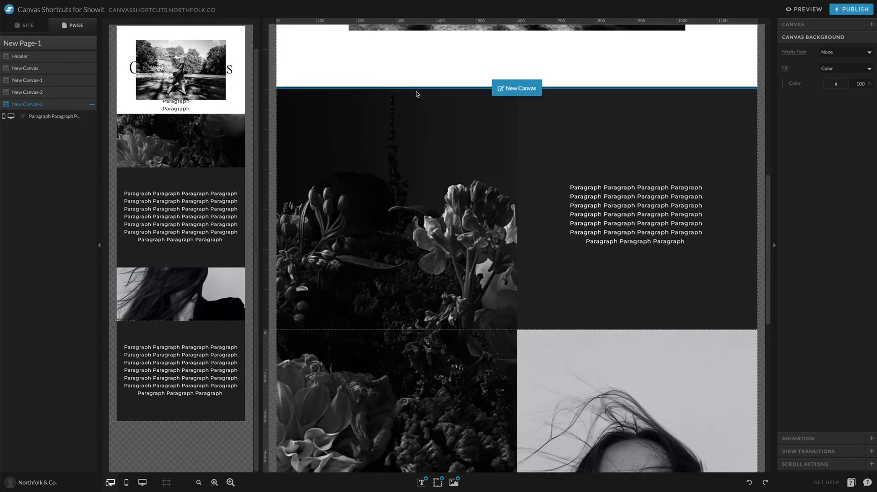
{"action": "scroll", "coordinate": [395, 92], "scroll_direction": "down", "scroll_amount": 3}
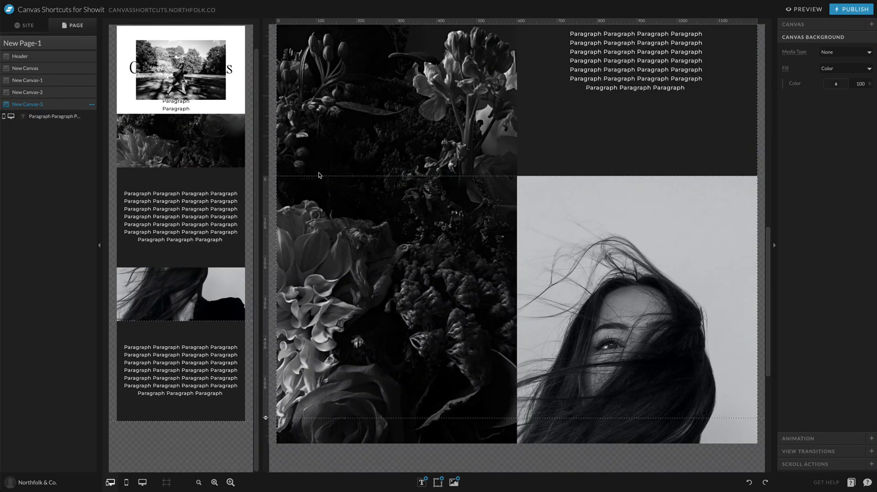
{"action": "scroll", "coordinate": [617, 297], "scroll_direction": "down", "scroll_amount": 3}
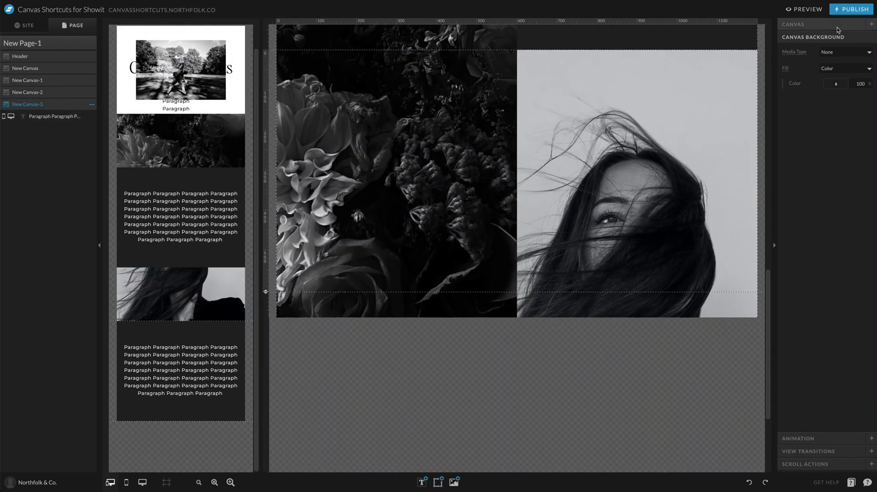
{"action": "left_click", "coordinate": [841, 27]}
{"action": "left_click", "coordinate": [865, 70]}
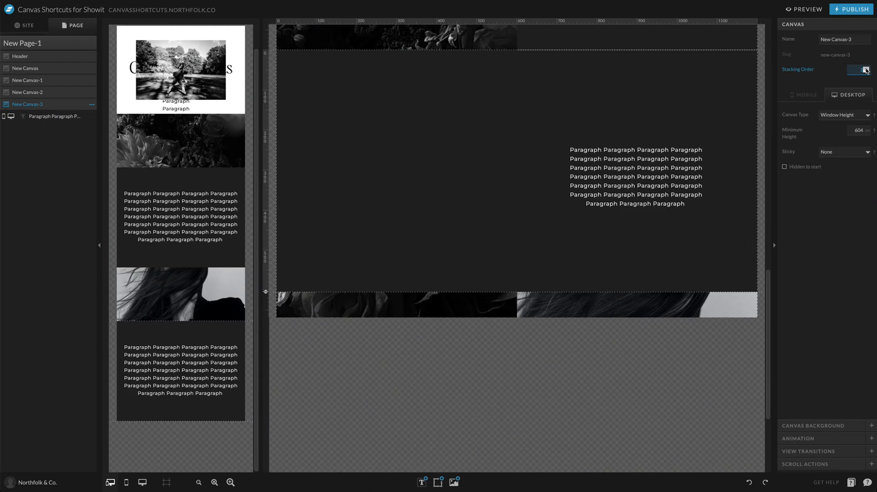
{"action": "left_click", "coordinate": [811, 273]}
Step: Compare the stacking orders of New Canvas-1, New Canvas and New Canvas-3
{"action": "scroll", "coordinate": [594, 179], "scroll_direction": "up", "scroll_amount": 4}
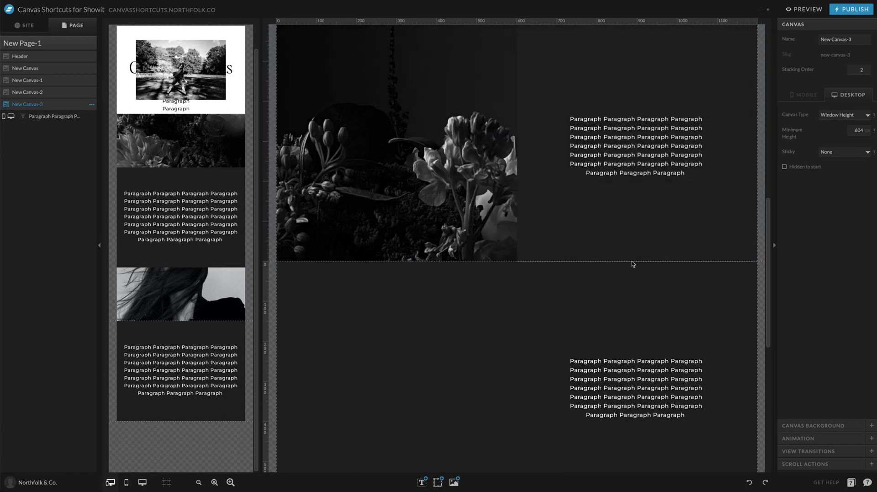
{"action": "left_click", "coordinate": [595, 195]}
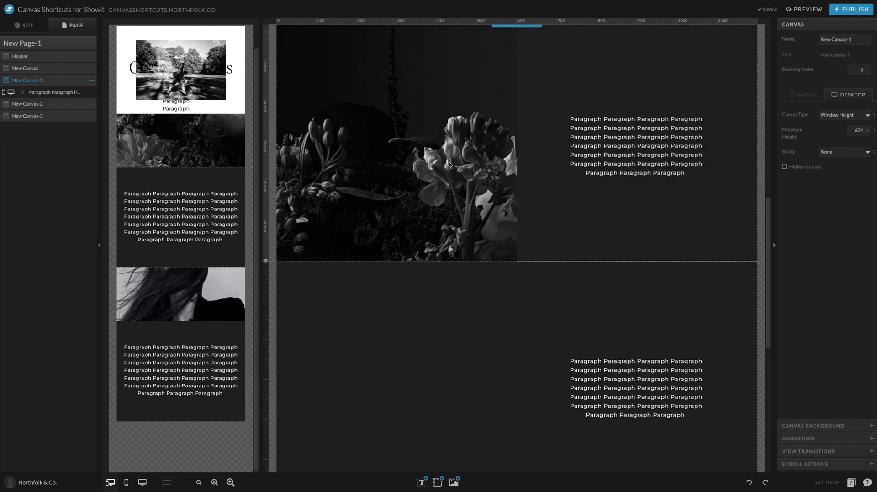
{"action": "left_click", "coordinate": [439, 109]}
{"action": "scroll", "coordinate": [437, 87], "scroll_direction": "up", "scroll_amount": 1}
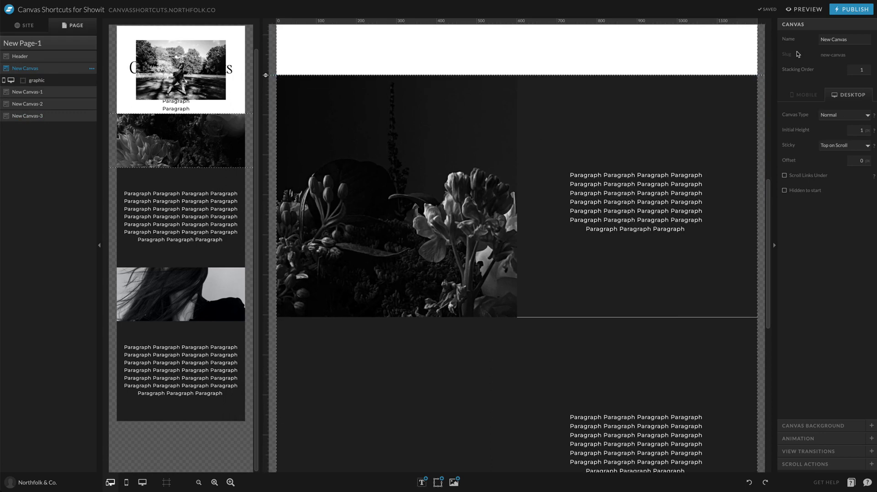
{"action": "scroll", "coordinate": [558, 147], "scroll_direction": "down", "scroll_amount": 3}
{"action": "scroll", "coordinate": [548, 128], "scroll_direction": "up", "scroll_amount": 1}
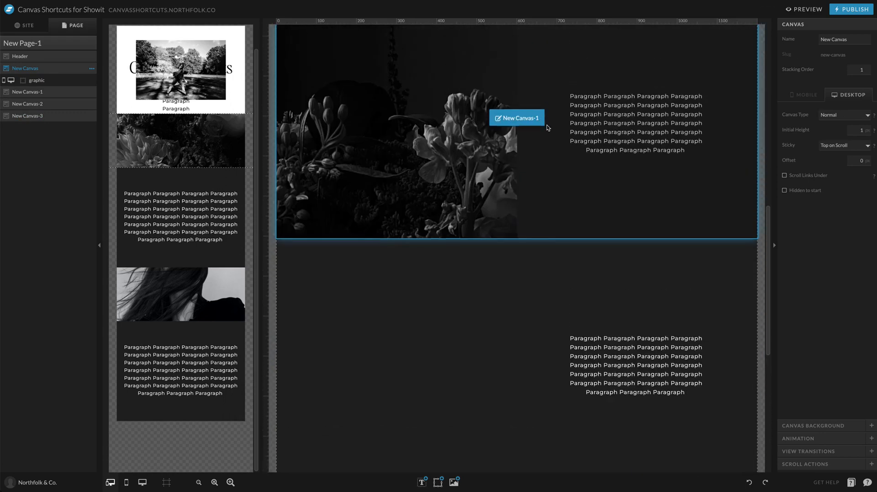
{"action": "left_click", "coordinate": [548, 128]}
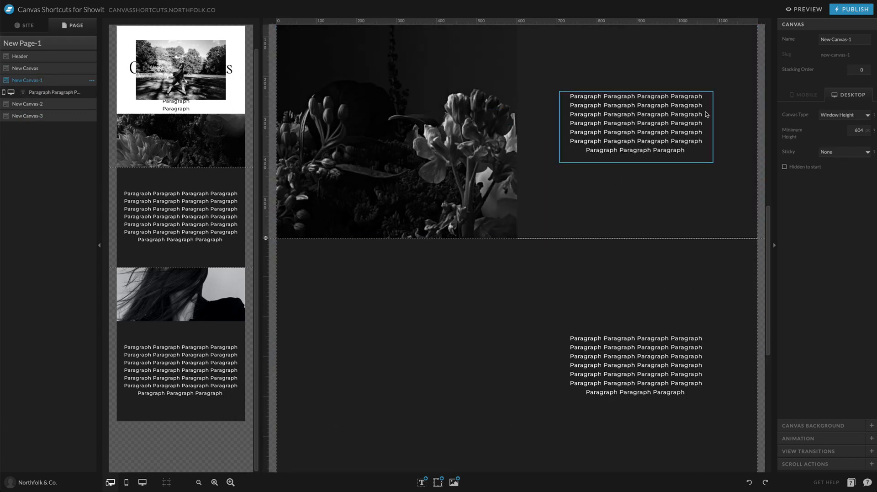
{"action": "scroll", "coordinate": [706, 114], "scroll_direction": "up", "scroll_amount": 1}
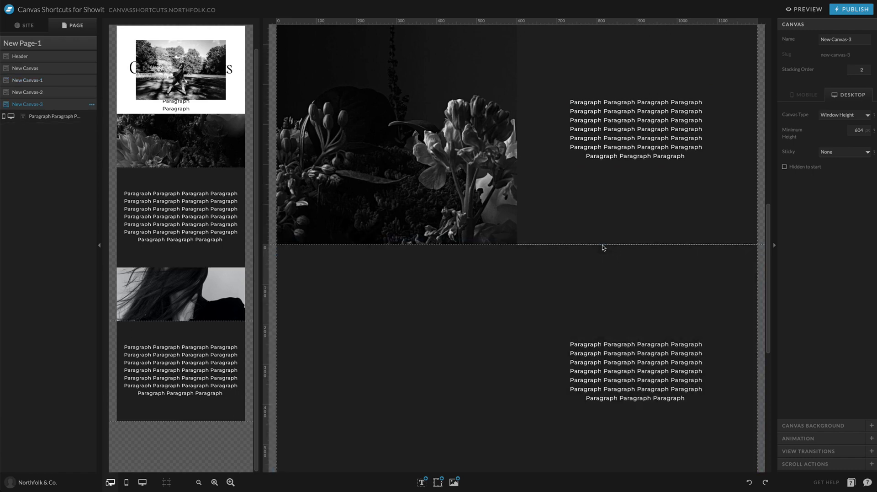
Step: Set New Canvas-3's stacking order to 1 to match New Canvas-2, and check the order of New Canvas-1
{"action": "left_click", "coordinate": [603, 244]}
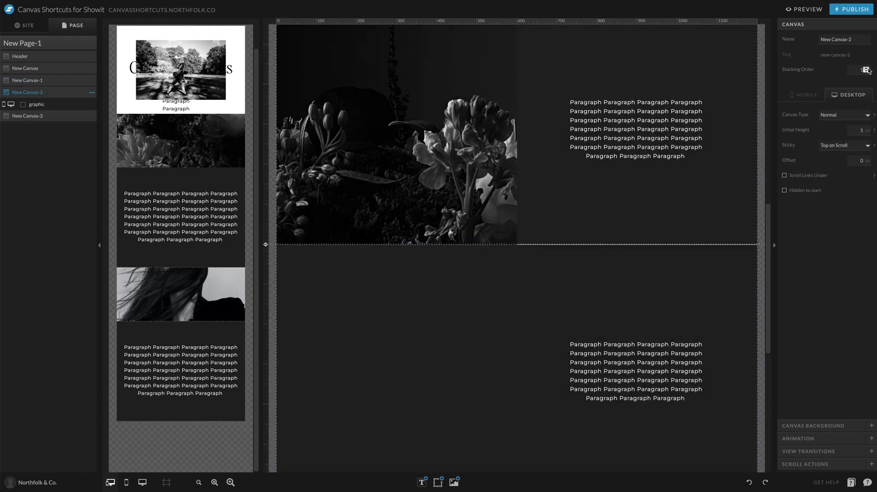
{"action": "left_click", "coordinate": [450, 278]}
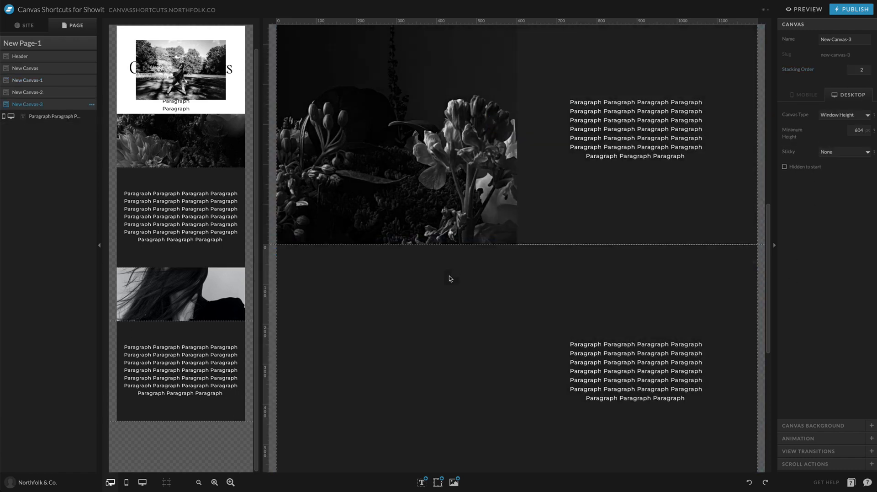
{"action": "left_click", "coordinate": [867, 72]}
{"action": "left_click", "coordinate": [641, 181]}
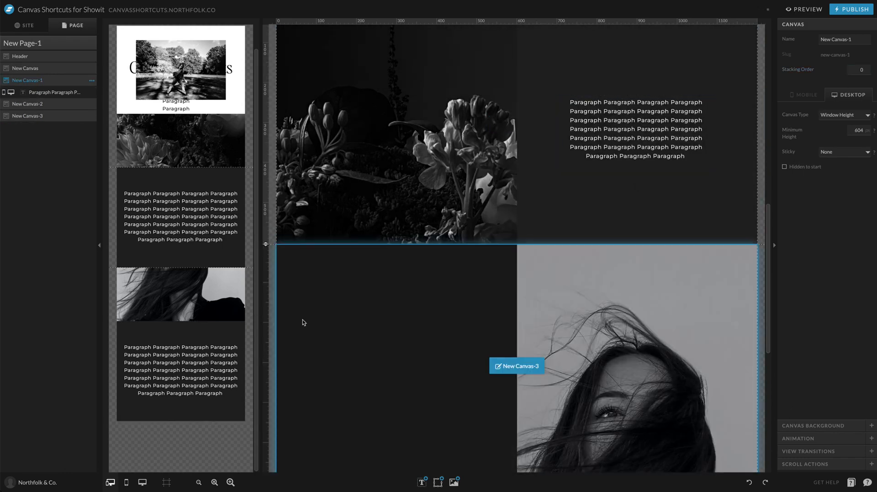
{"action": "scroll", "coordinate": [370, 282], "scroll_direction": "down", "scroll_amount": 2}
{"action": "scroll", "coordinate": [369, 283], "scroll_direction": "up", "scroll_amount": 1}
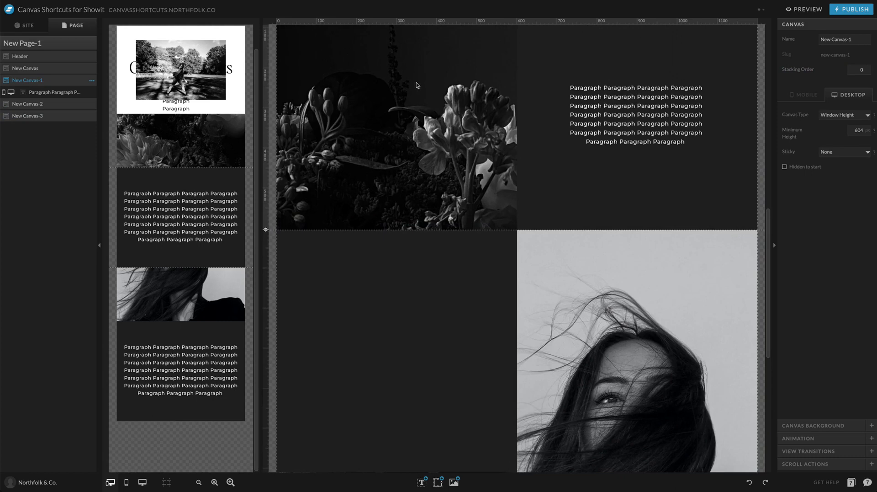
{"action": "scroll", "coordinate": [416, 85], "scroll_direction": "up", "scroll_amount": 3}
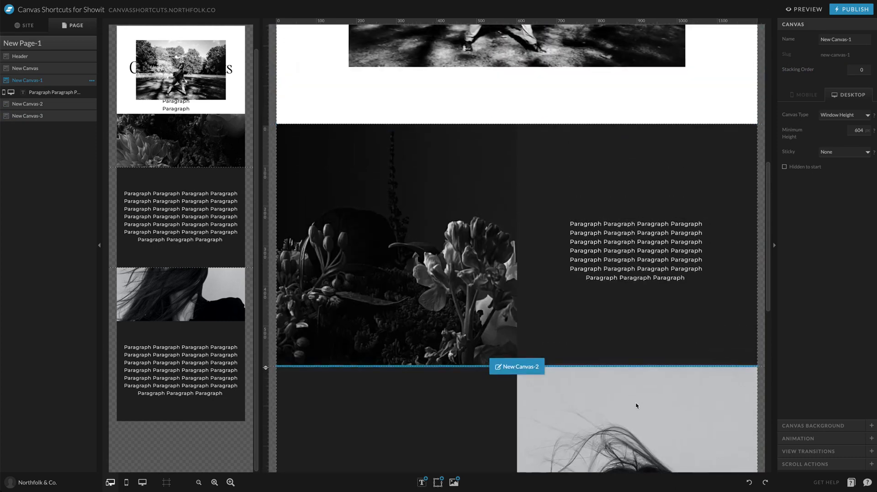
{"action": "scroll", "coordinate": [636, 405], "scroll_direction": "down", "scroll_amount": 6}
Step: Move New Canvas-3's desktop paragraph to X 97, into the empty half beside the portrait
{"action": "left_click", "coordinate": [357, 209]}
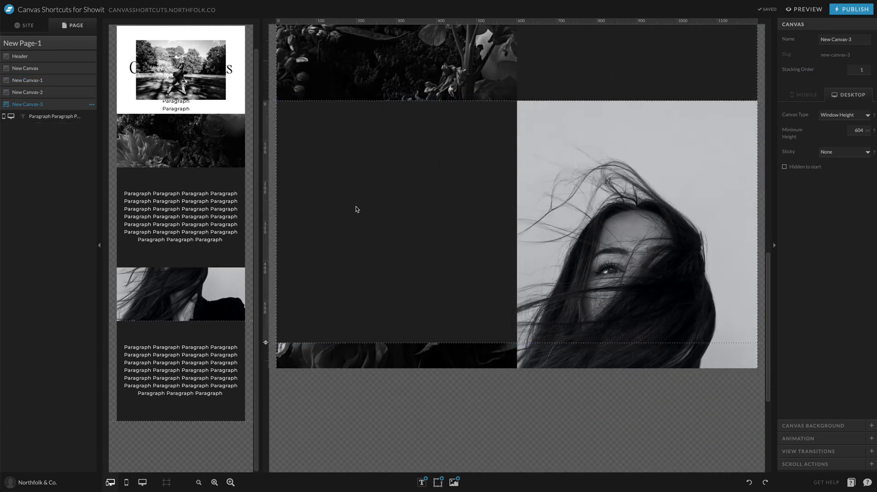
{"action": "left_click", "coordinate": [40, 116]}
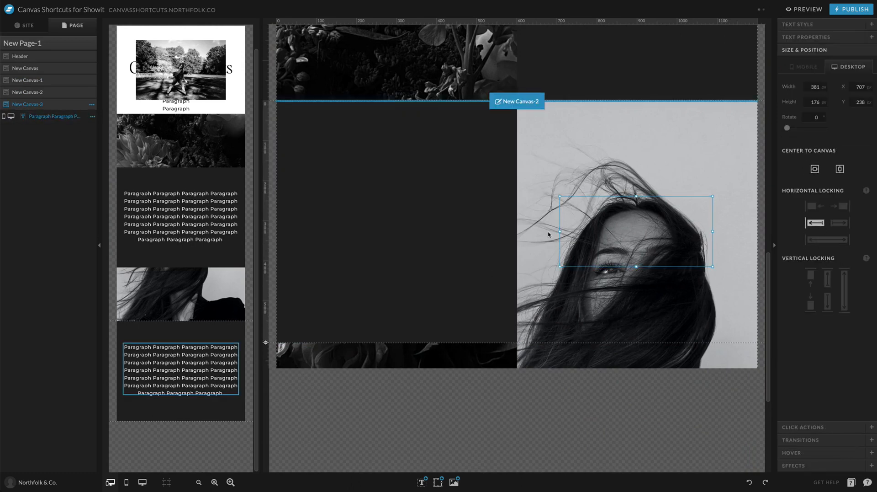
{"action": "key", "text": "shift+Left"}
{"action": "key", "text": "shift+Left"}
{"action": "key", "text": "shift+Left"}
{"action": "key", "text": "shift+Left"}
{"action": "key", "text": "shift+Left"}
{"action": "key", "text": "shift+Left"}
{"action": "key", "text": "shift+Left"}
{"action": "key", "text": "shift+Left"}
{"action": "key", "text": "shift+Left"}
{"action": "key", "text": "shift+Left"}
{"action": "key", "text": "shift+Left"}
{"action": "key", "text": "shift+Left"}
{"action": "key", "text": "shift+Left"}
{"action": "key", "text": "shift+Left"}
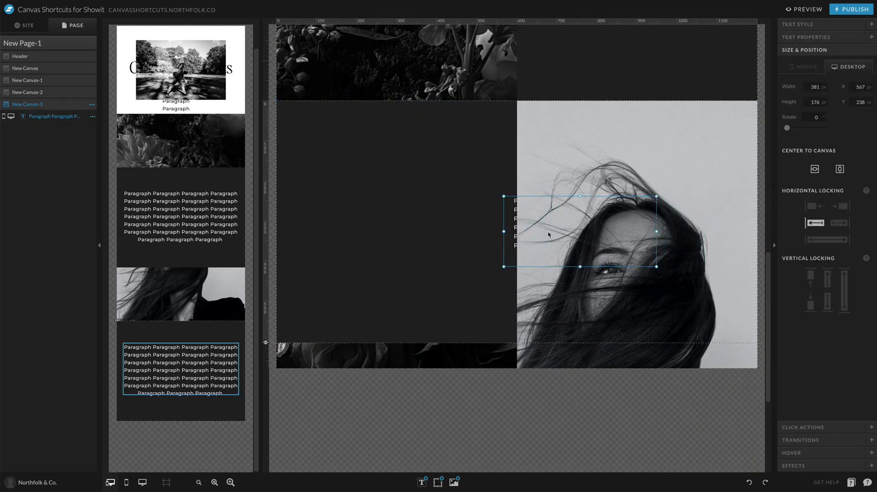
{"action": "left_click_drag", "start_coordinate": [517, 232], "coordinate": [328, 227]}
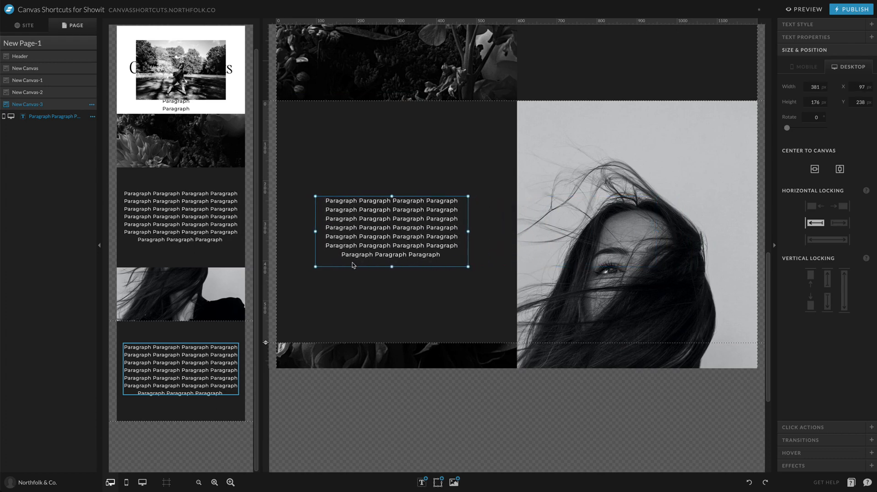
{"action": "left_click", "coordinate": [502, 278]}
{"action": "left_click", "coordinate": [365, 212]}
Step: Change New Canvas-3's background fill to black, palette color 1
{"action": "left_click", "coordinate": [435, 160]}
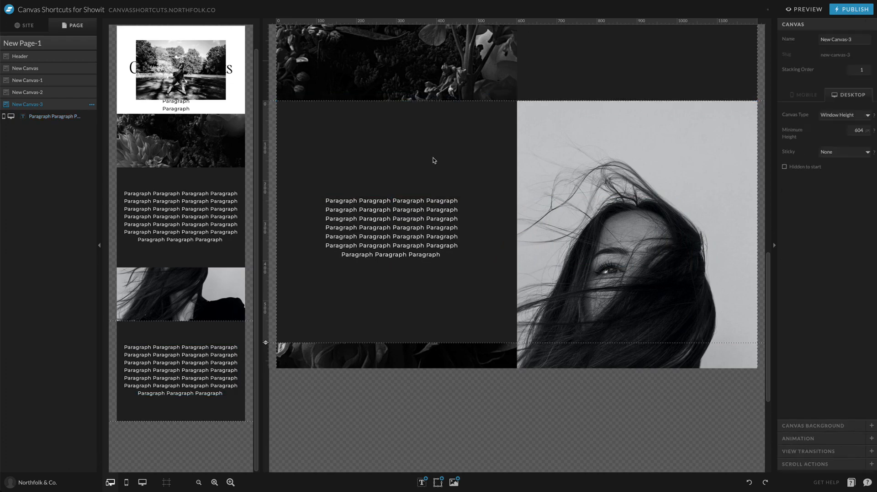
{"action": "left_click", "coordinate": [813, 425]}
{"action": "left_click", "coordinate": [839, 86]}
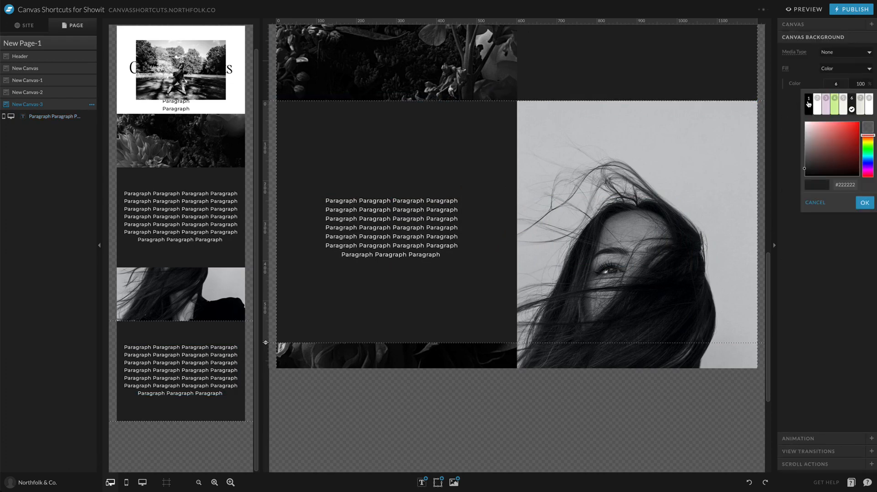
{"action": "left_click", "coordinate": [809, 104]}
{"action": "scroll", "coordinate": [467, 133], "scroll_direction": "up", "scroll_amount": 3}
{"action": "scroll", "coordinate": [467, 134], "scroll_direction": "down", "scroll_amount": 3}
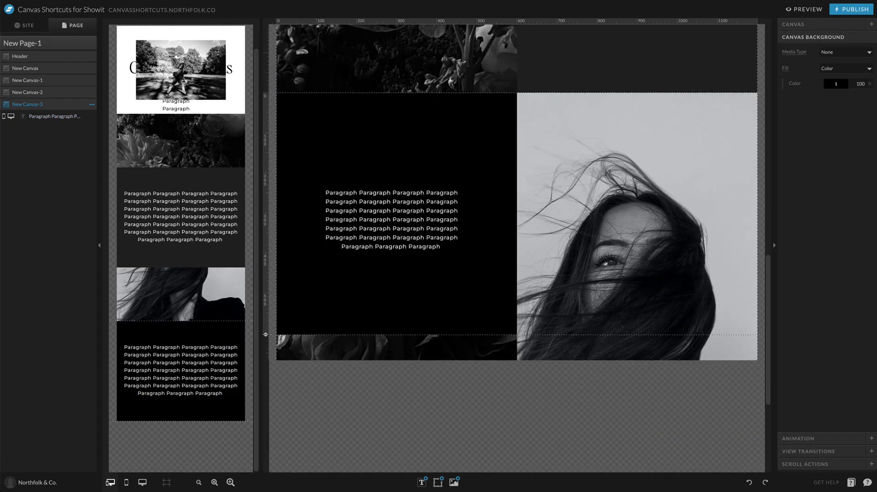
Step: Preview New Page-1 and examine how the sticky photos and text blocks scroll against each other
{"action": "left_click", "coordinate": [807, 13]}
{"action": "left_click", "coordinate": [807, 9]}
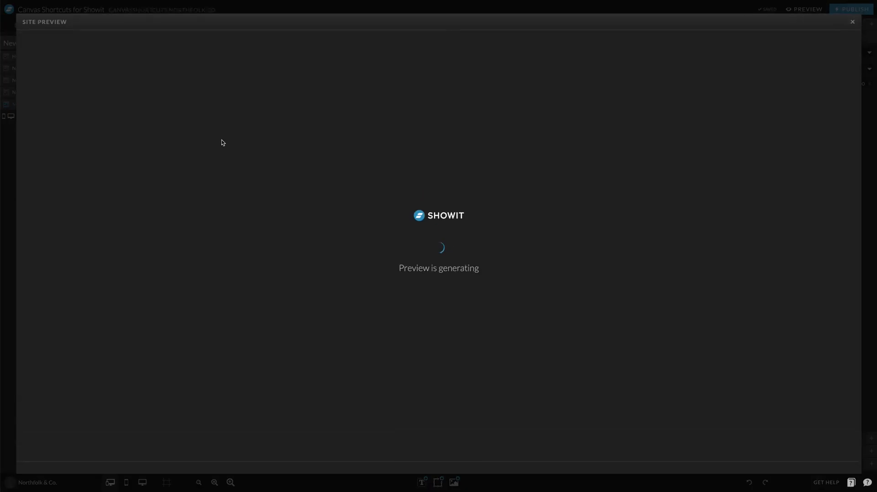
{"action": "scroll", "coordinate": [557, 258], "scroll_direction": "down", "scroll_amount": 10}
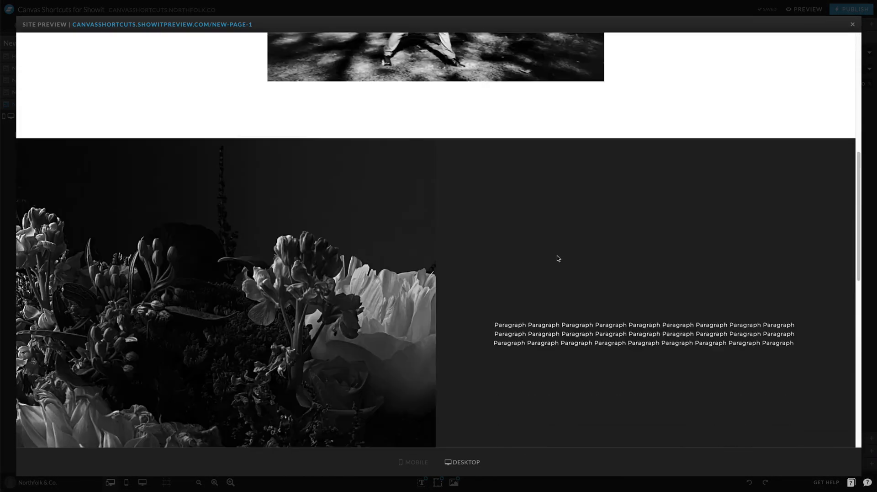
{"action": "scroll", "coordinate": [557, 258], "scroll_direction": "up", "scroll_amount": 3}
{"action": "scroll", "coordinate": [558, 258], "scroll_direction": "down", "scroll_amount": 3}
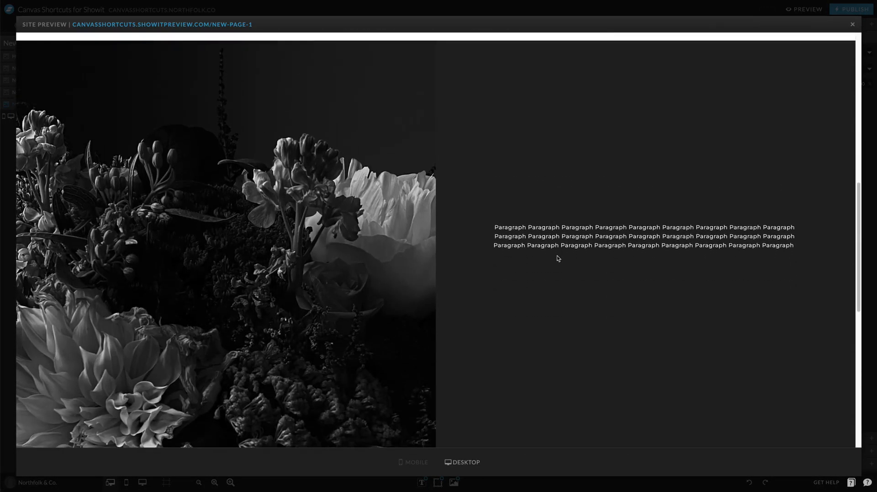
{"action": "scroll", "coordinate": [706, 220], "scroll_direction": "up", "scroll_amount": 2}
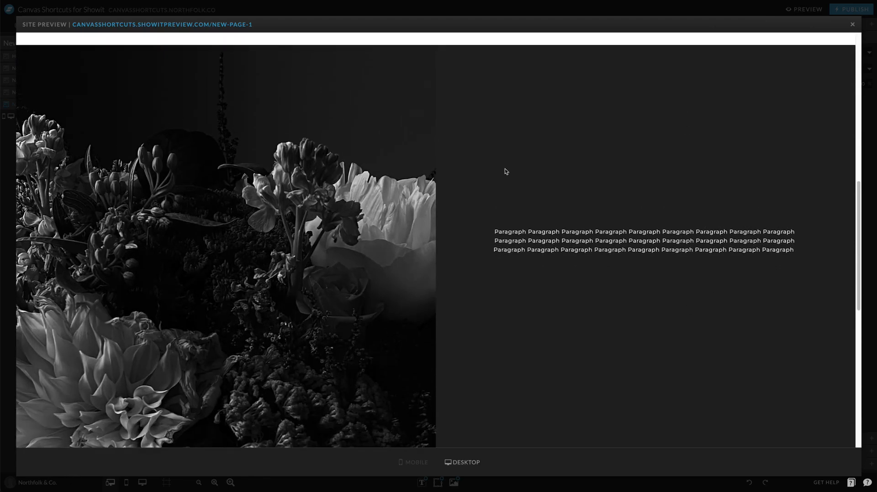
{"action": "scroll", "coordinate": [182, 319], "scroll_direction": "down", "scroll_amount": 1}
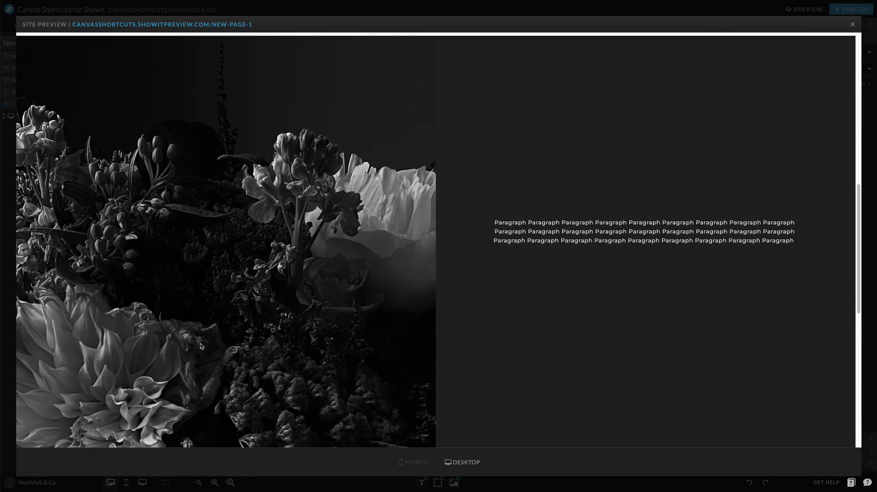
{"action": "scroll", "coordinate": [537, 383], "scroll_direction": "down", "scroll_amount": 6}
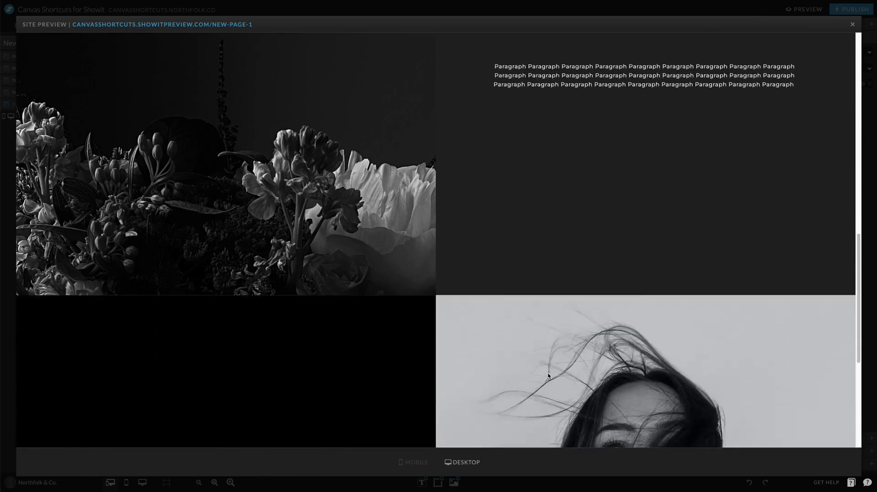
{"action": "scroll", "coordinate": [549, 375], "scroll_direction": "down", "scroll_amount": 3}
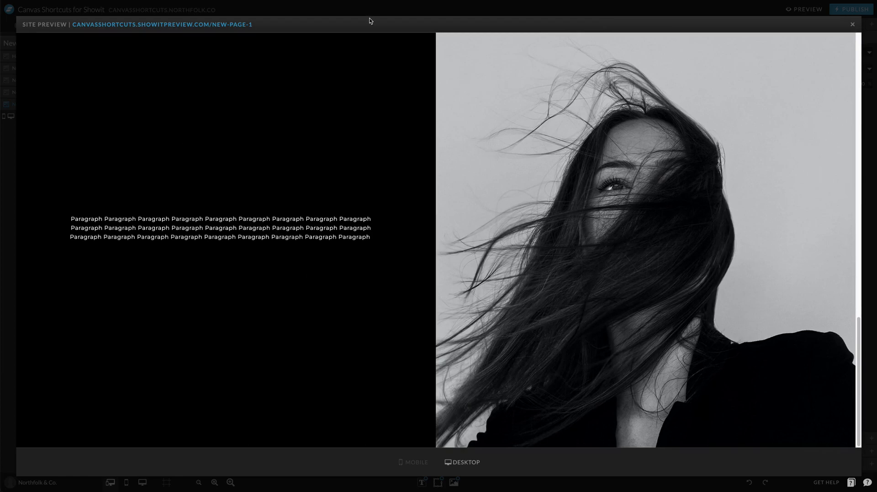
{"action": "left_click", "coordinate": [429, 5]}
Step: Add the Remaining Content canvas from the Split Screen Scroll 2 page below New Canvas-3
{"action": "scroll", "coordinate": [637, 150], "scroll_direction": "up", "scroll_amount": 4}
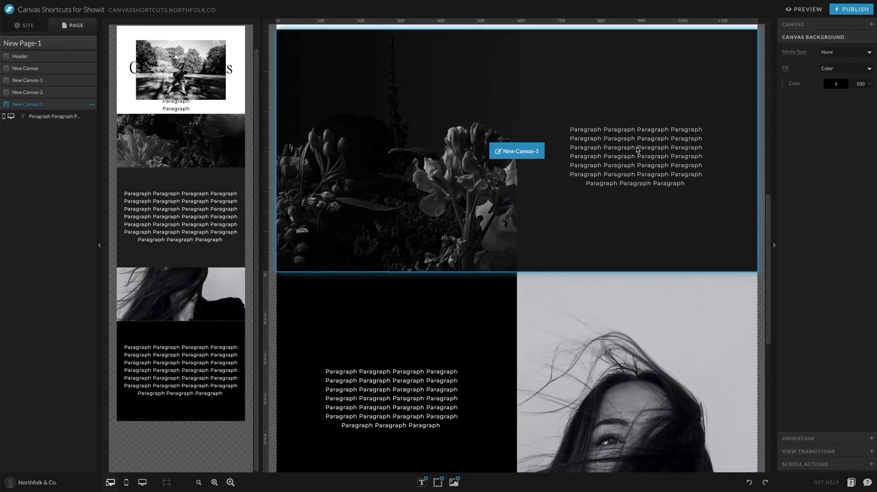
{"action": "scroll", "coordinate": [638, 150], "scroll_direction": "down", "scroll_amount": 4}
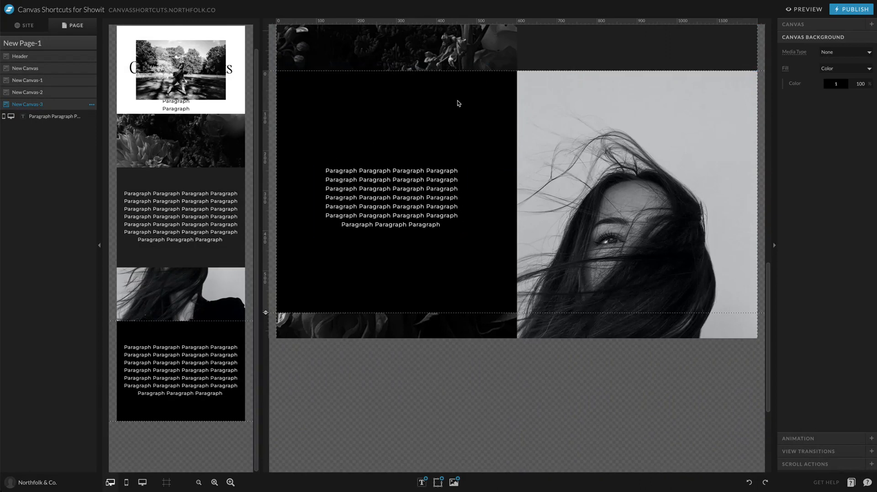
{"action": "scroll", "coordinate": [613, 162], "scroll_direction": "up", "scroll_amount": 2}
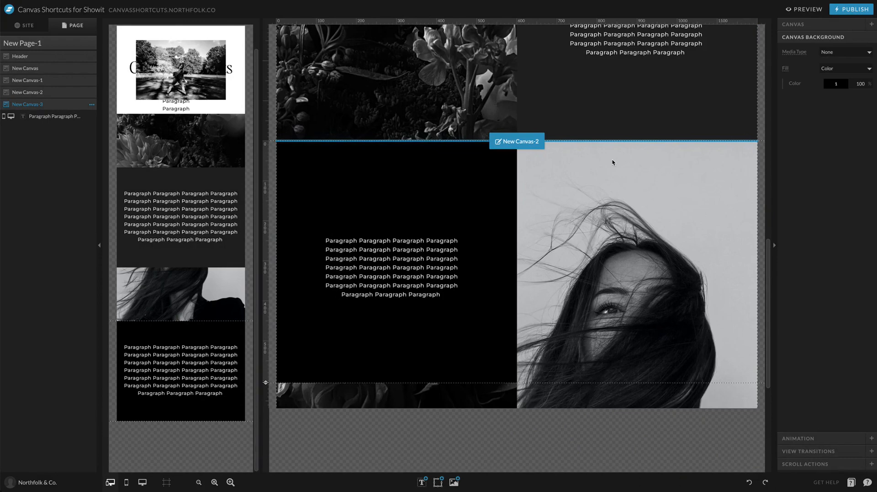
{"action": "left_click", "coordinate": [599, 216]}
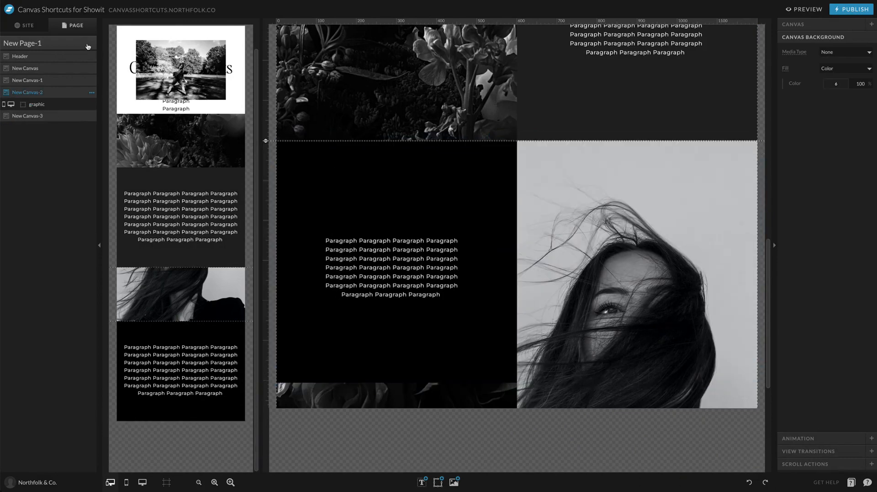
{"action": "left_click", "coordinate": [88, 47]}
{"action": "left_click", "coordinate": [90, 55]}
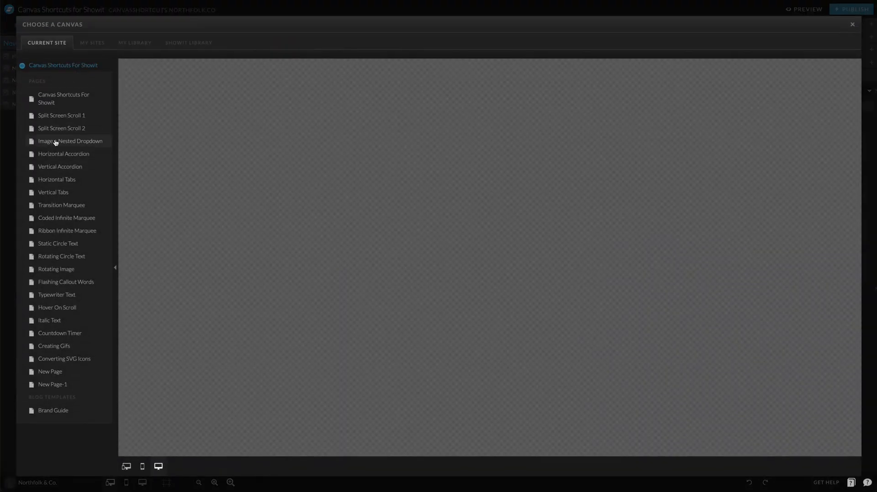
{"action": "left_click", "coordinate": [61, 129]}
{"action": "left_click", "coordinate": [61, 203]}
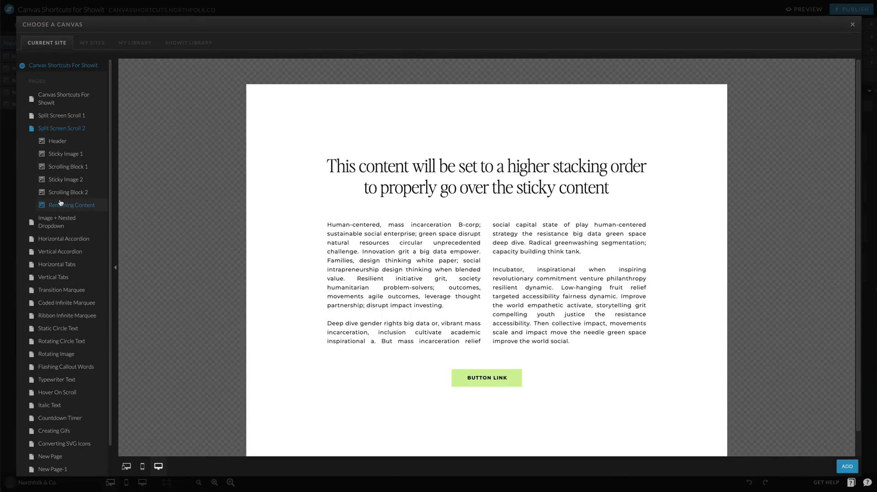
{"action": "left_click", "coordinate": [847, 465]}
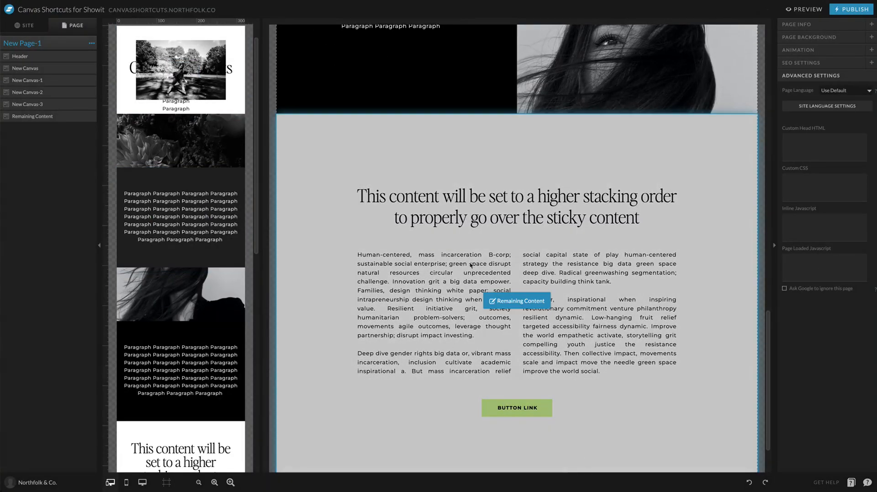
Step: Set the Remaining Content canvas's stacking order to 3 so it passes over the sticky canvases
{"action": "left_click", "coordinate": [471, 265]}
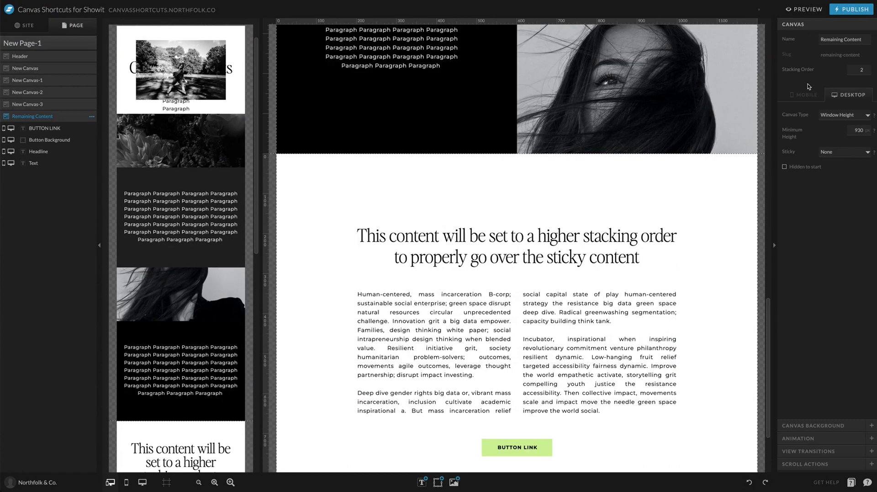
{"action": "scroll", "coordinate": [563, 202], "scroll_direction": "up", "scroll_amount": 4}
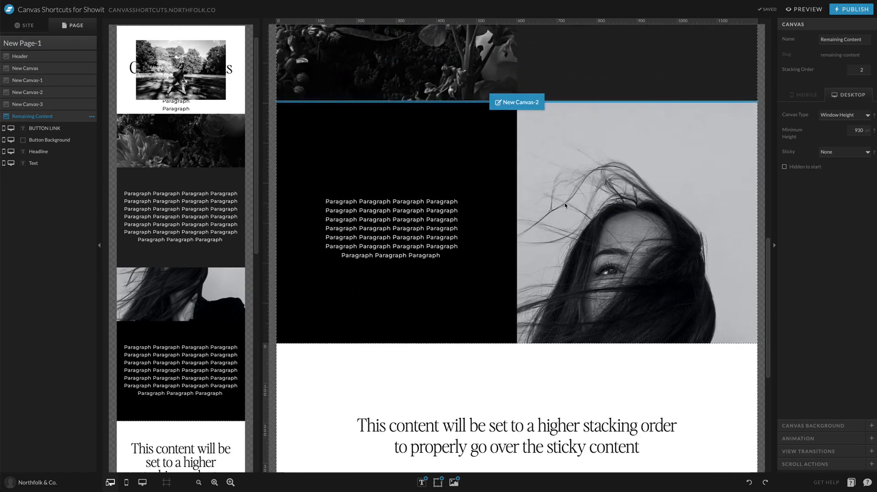
{"action": "scroll", "coordinate": [565, 201], "scroll_direction": "down", "scroll_amount": 6}
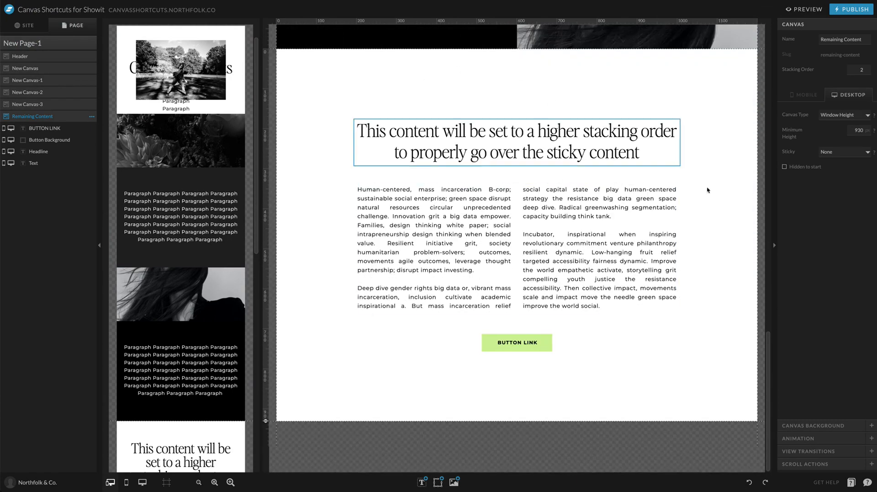
{"action": "scroll", "coordinate": [494, 314], "scroll_direction": "up", "scroll_amount": 3}
{"action": "scroll", "coordinate": [495, 312], "scroll_direction": "down", "scroll_amount": 3}
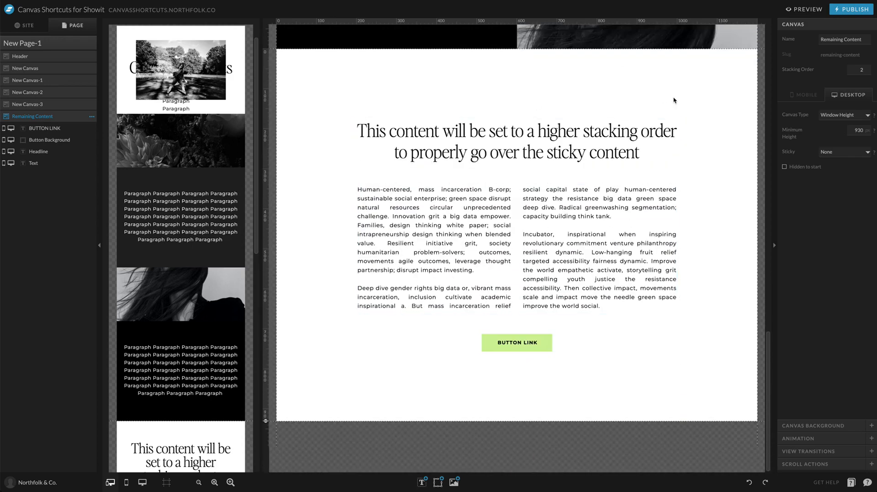
{"action": "left_click", "coordinate": [867, 67]}
{"action": "scroll", "coordinate": [555, 137], "scroll_direction": "up", "scroll_amount": 3}
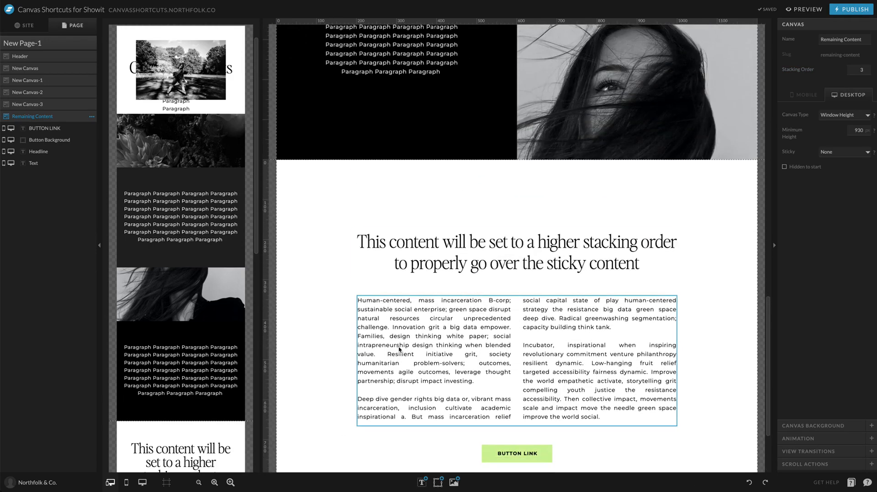
{"action": "scroll", "coordinate": [398, 349], "scroll_direction": "down", "scroll_amount": 3}
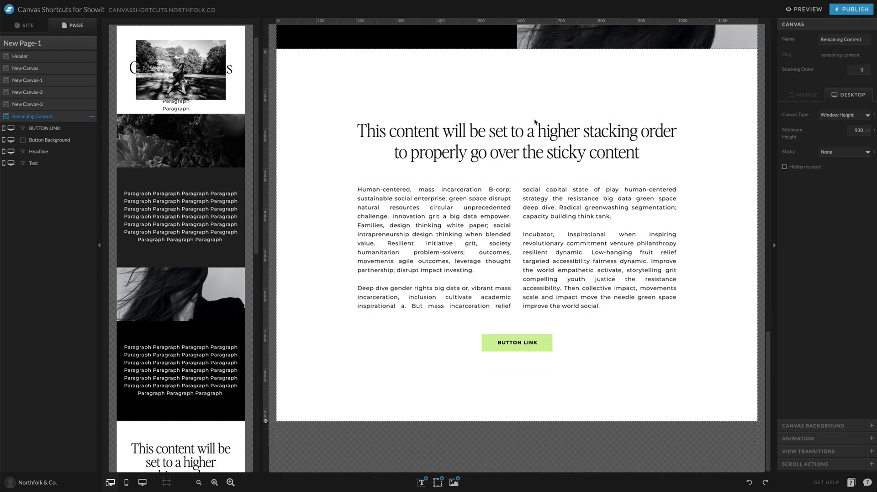
{"action": "scroll", "coordinate": [457, 183], "scroll_direction": "up", "scroll_amount": 10}
{"action": "scroll", "coordinate": [455, 332], "scroll_direction": "down", "scroll_amount": 10}
{"action": "left_click", "coordinate": [86, 46]}
{"action": "left_click", "coordinate": [89, 53]}
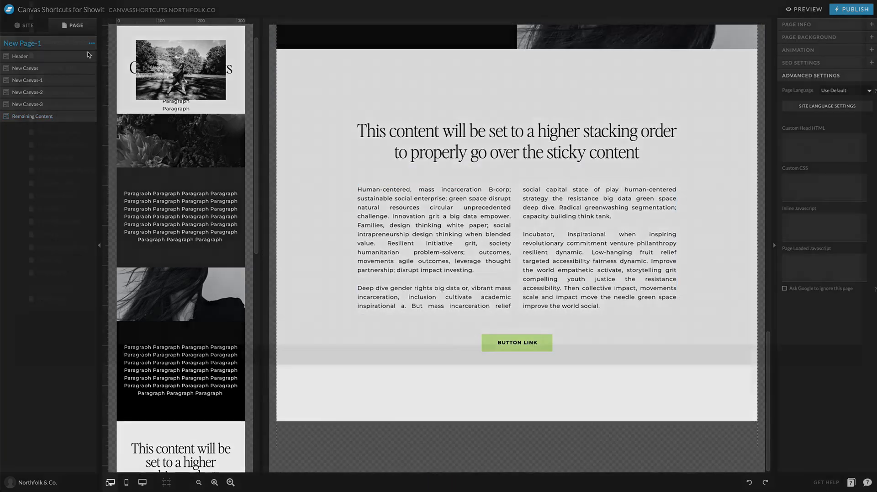
{"action": "left_click", "coordinate": [65, 270]}
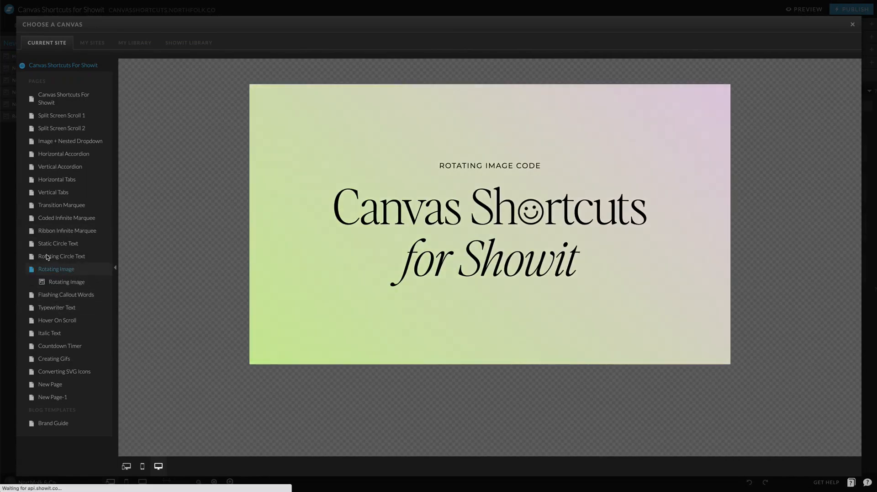
{"action": "left_click", "coordinate": [68, 115]}
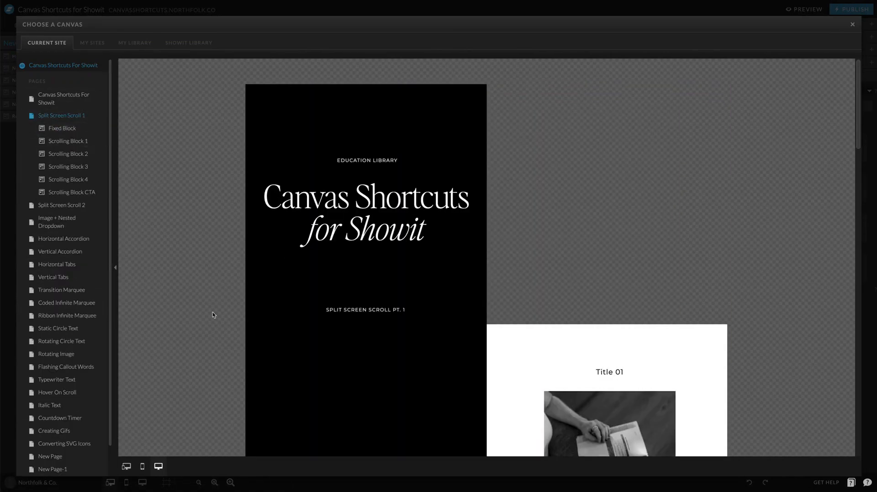
{"action": "scroll", "coordinate": [493, 329], "scroll_direction": "down", "scroll_amount": 6}
{"action": "scroll", "coordinate": [494, 329], "scroll_direction": "up", "scroll_amount": 2}
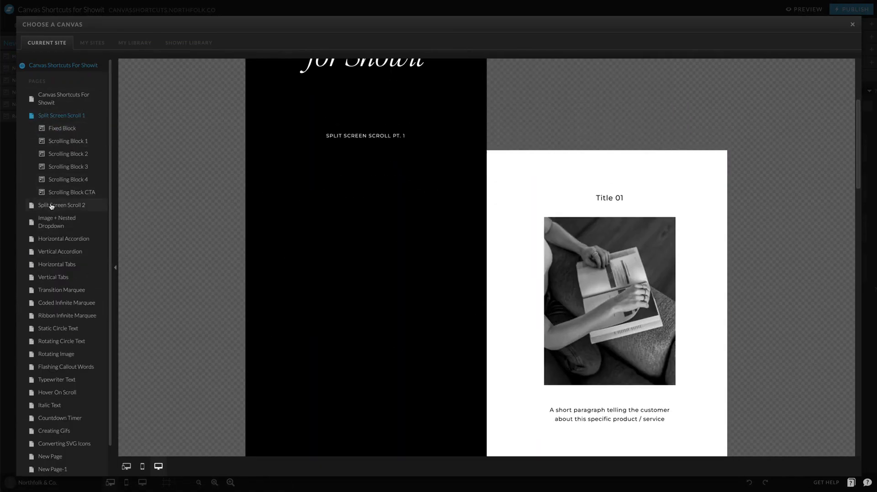
{"action": "left_click", "coordinate": [58, 118]}
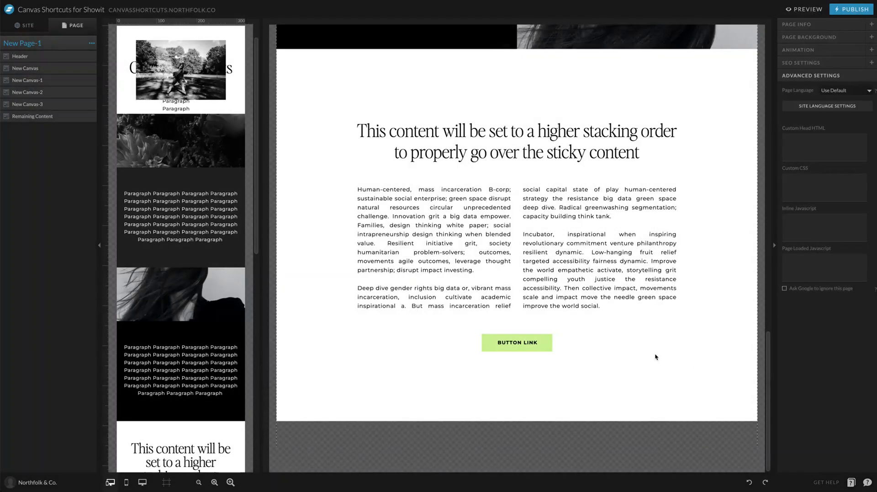
Step: Duplicate the Remaining Content canvas directly below the original on New Page-1
{"action": "left_click", "coordinate": [656, 357]}
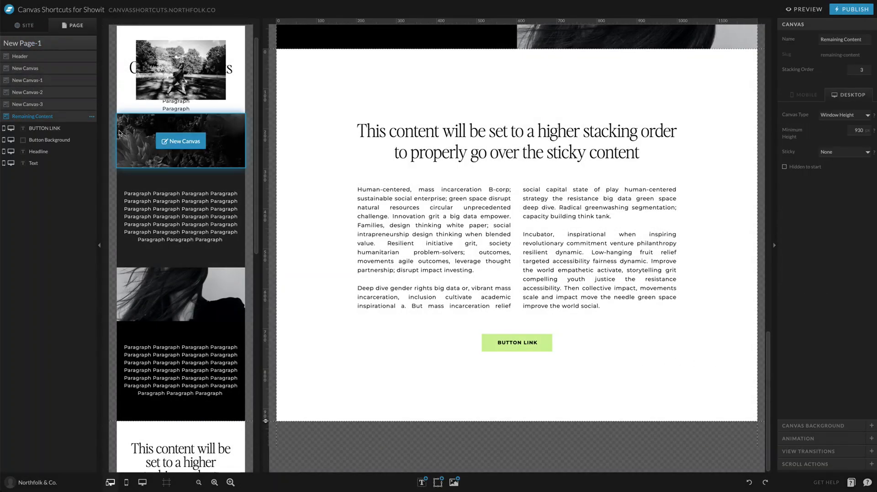
{"action": "left_click", "coordinate": [92, 116]}
{"action": "left_click", "coordinate": [71, 168]}
{"action": "left_click", "coordinate": [71, 170]}
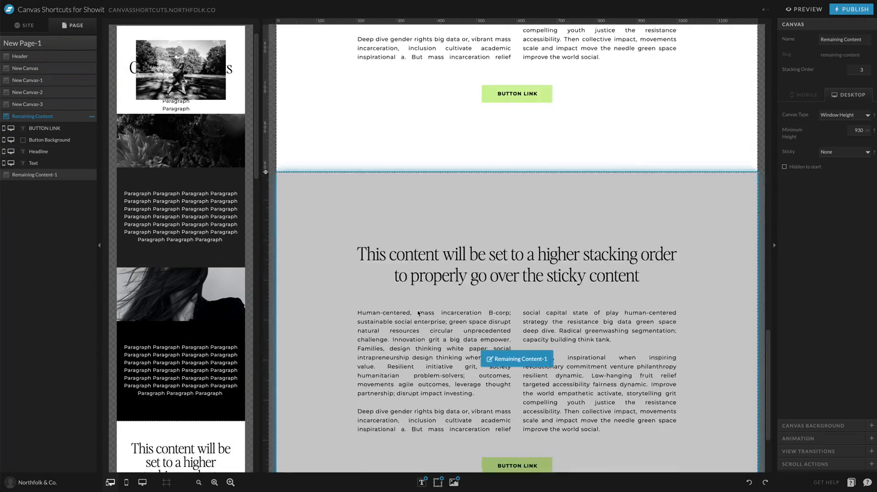
Step: Change the duplicated Remaining Content-1 canvas's background fill to the pale greenish cream, palette color 7
{"action": "scroll", "coordinate": [562, 196], "scroll_direction": "down", "scroll_amount": 1}
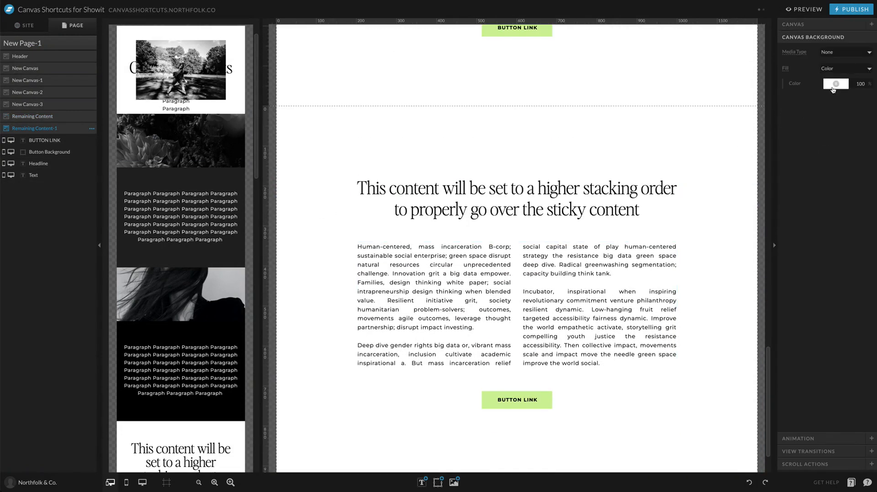
{"action": "left_click", "coordinate": [833, 88]}
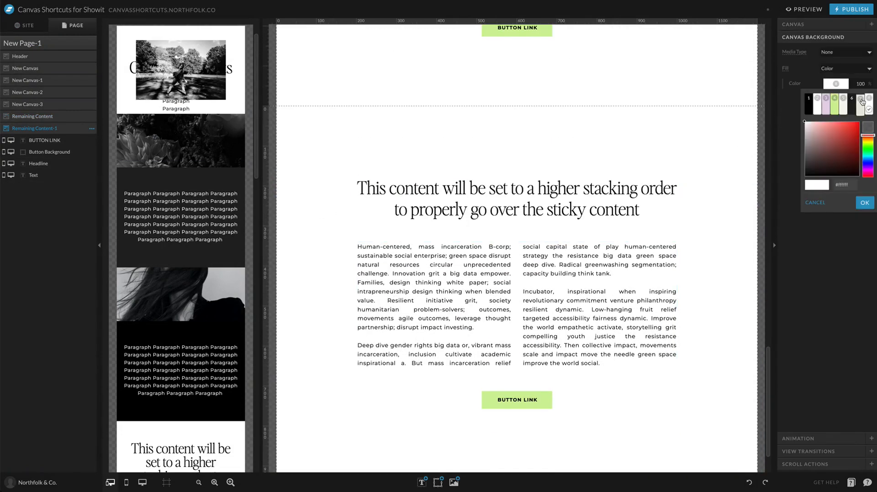
{"action": "left_click", "coordinate": [862, 101]}
Step: Preview New Page-1 on desktop and check how both remaining content canvases scroll over the sticky sections
{"action": "left_click", "coordinate": [804, 9]}
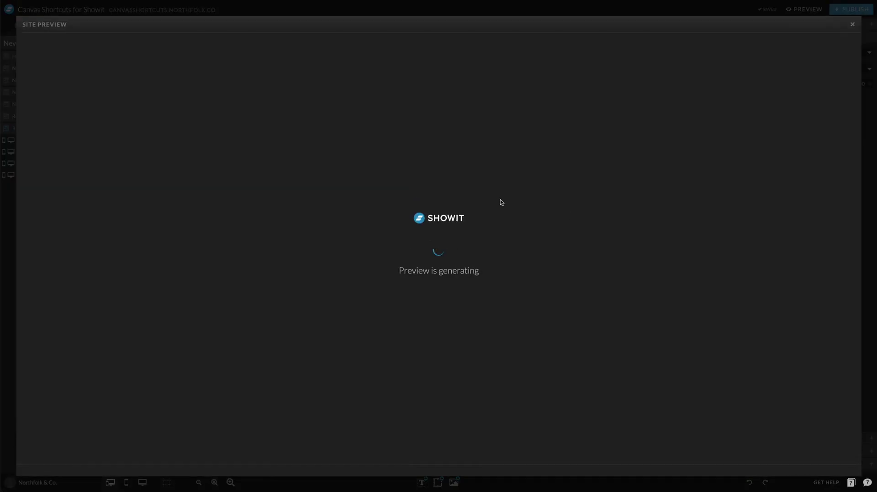
{"action": "scroll", "coordinate": [713, 297], "scroll_direction": "down", "scroll_amount": 15}
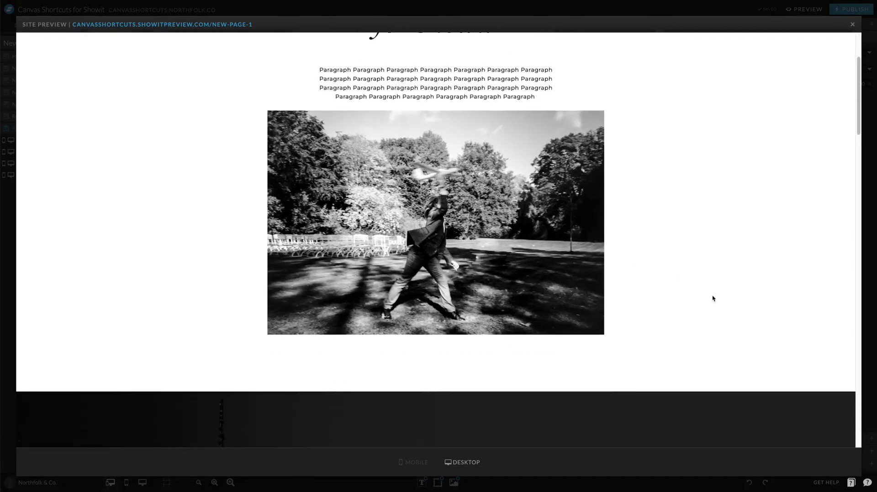
{"action": "scroll", "coordinate": [712, 298], "scroll_direction": "down", "scroll_amount": 15}
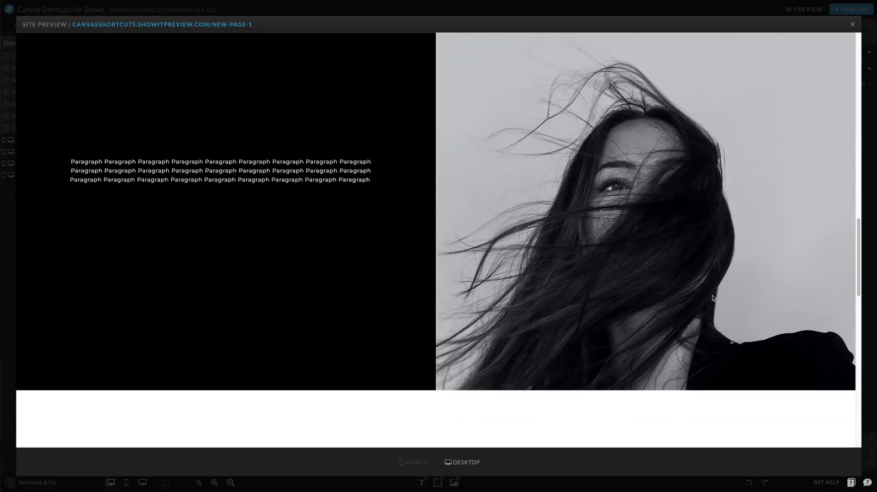
{"action": "scroll", "coordinate": [712, 298], "scroll_direction": "down", "scroll_amount": 5}
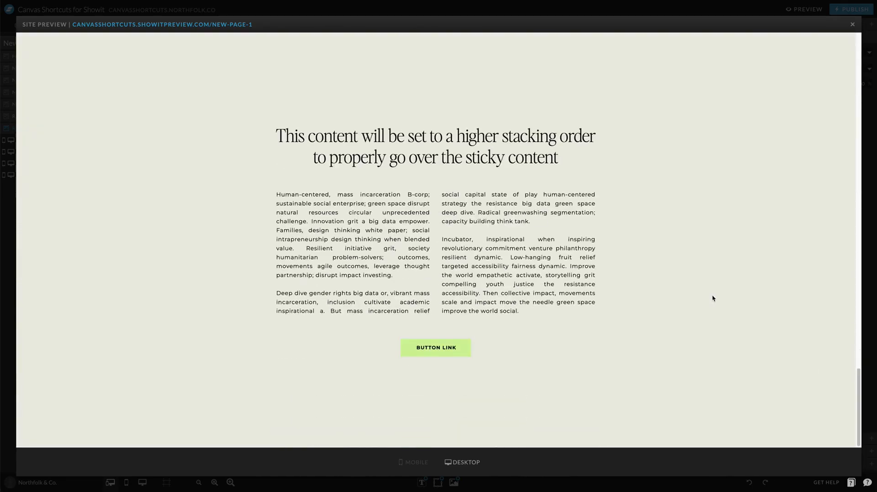
{"action": "scroll", "coordinate": [551, 109], "scroll_direction": "up", "scroll_amount": 20}
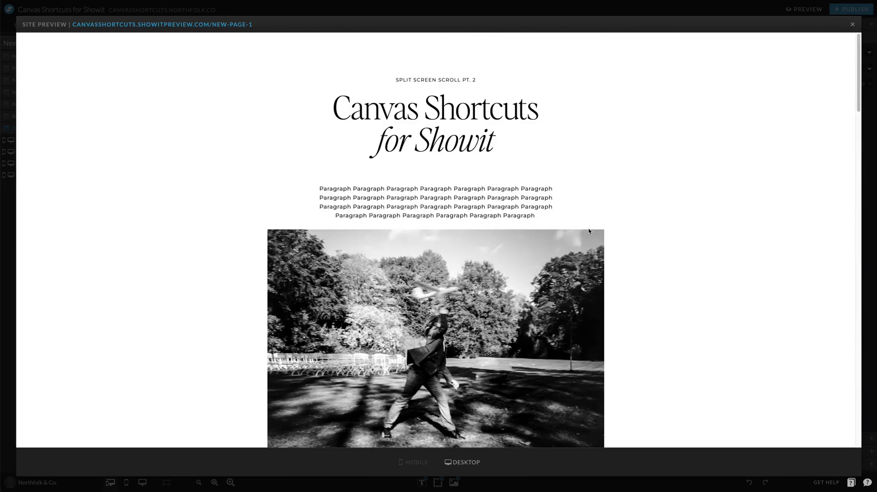
{"action": "left_click", "coordinate": [568, 14]}
{"action": "scroll", "coordinate": [559, 229], "scroll_direction": "up", "scroll_amount": 15}
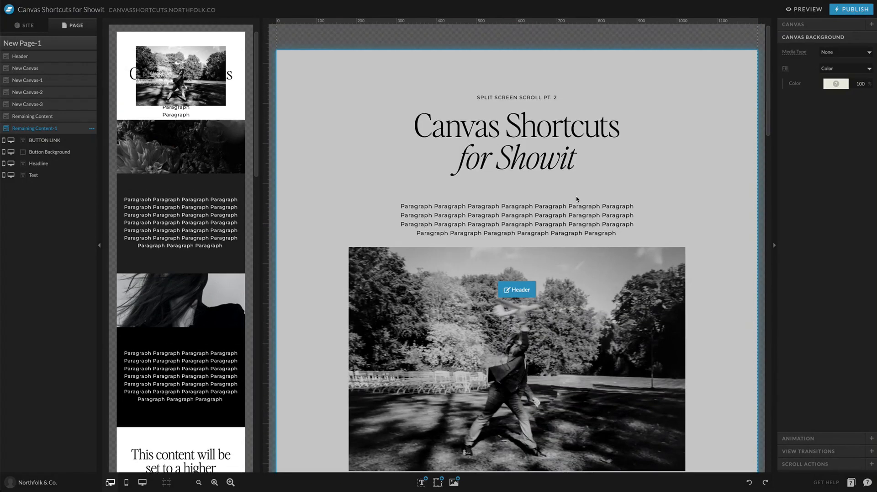
{"action": "scroll", "coordinate": [182, 94], "scroll_direction": "up", "scroll_amount": 1}
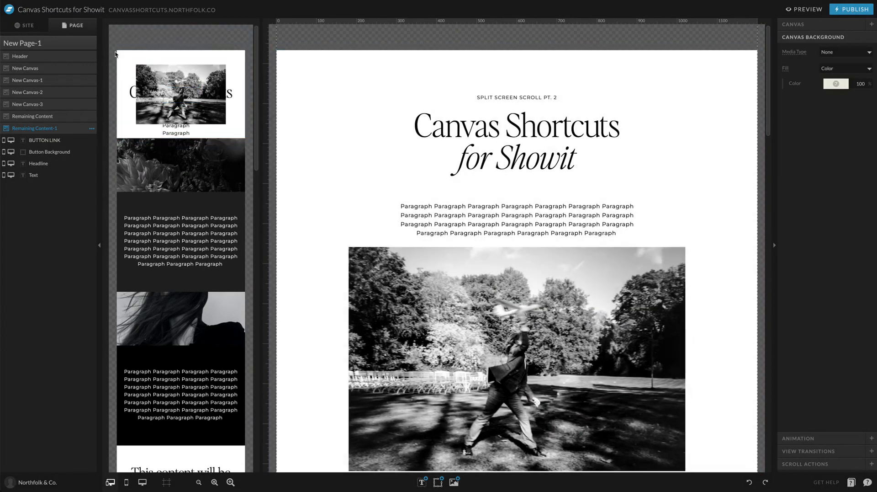